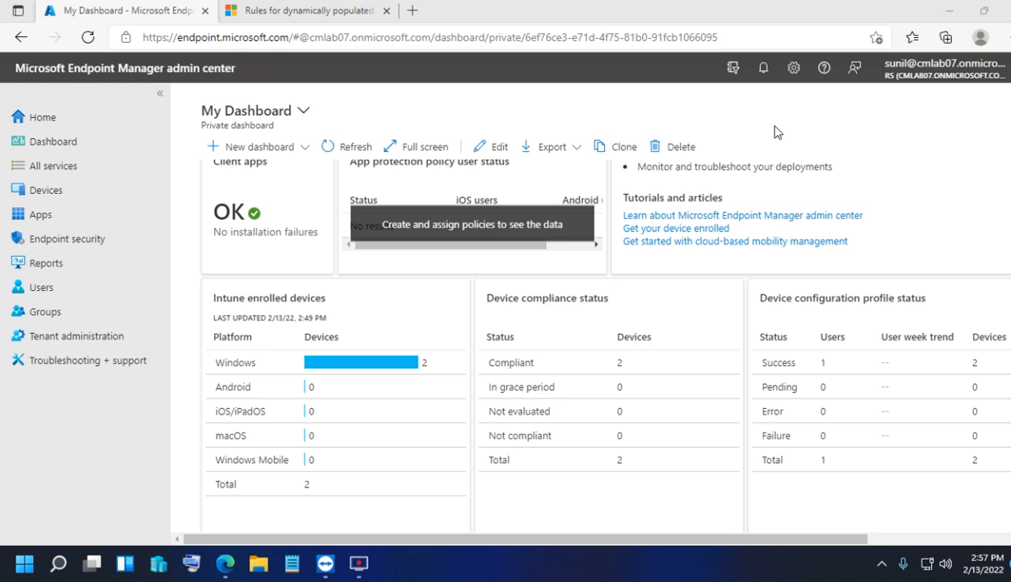
- Open the Devices overview, then go to the All groups list
{"action": "left_click", "coordinate": [55, 194]}
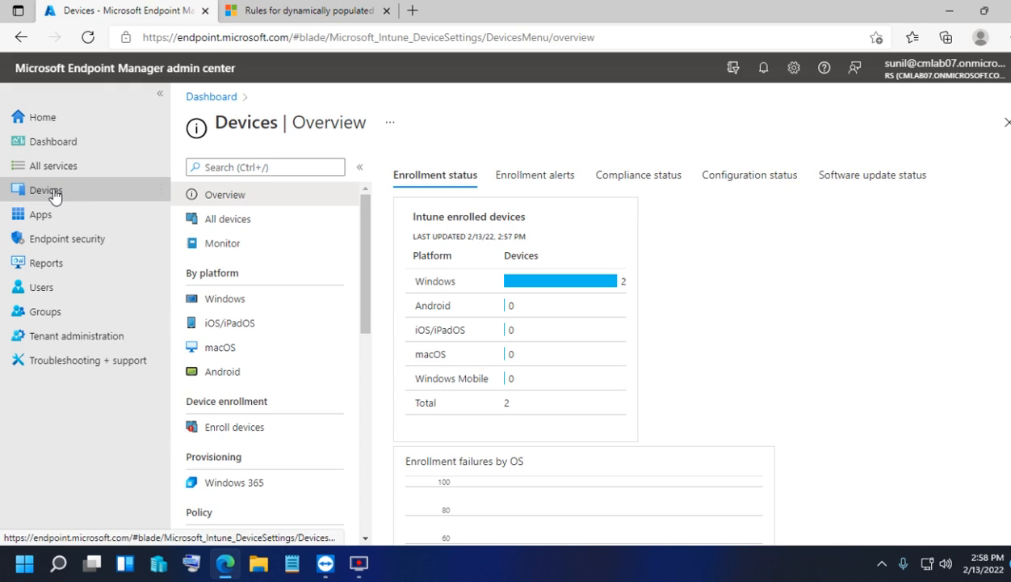
{"action": "left_click", "coordinate": [56, 314]}
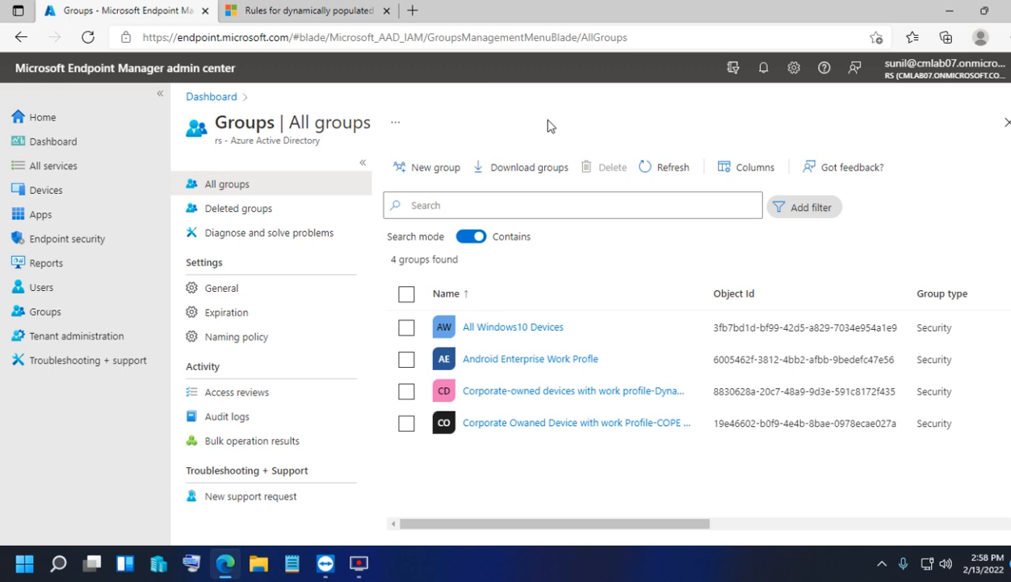
- Reload All groups and start a new security group
{"action": "left_click", "coordinate": [58, 317]}
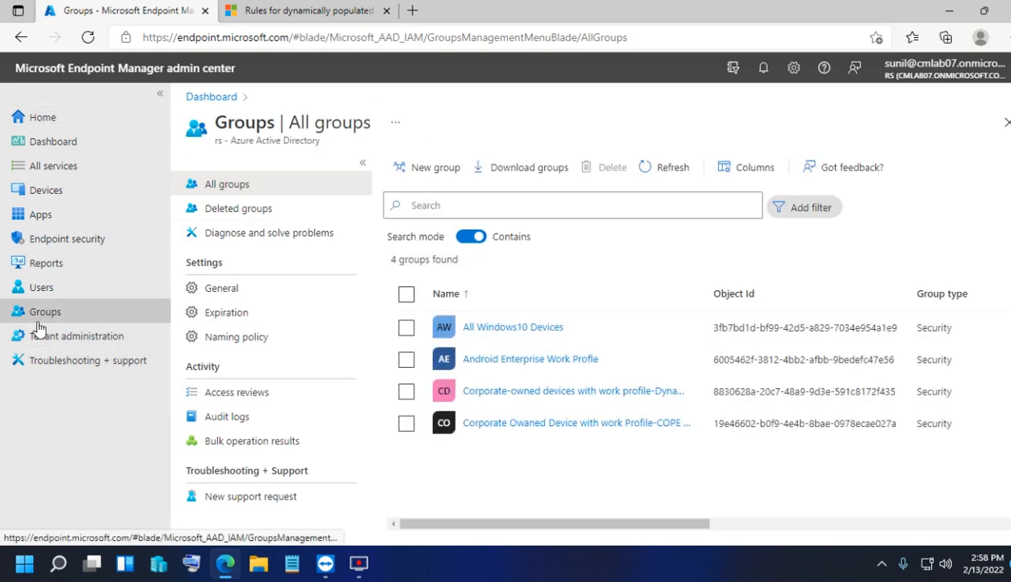
{"action": "left_click", "coordinate": [438, 170]}
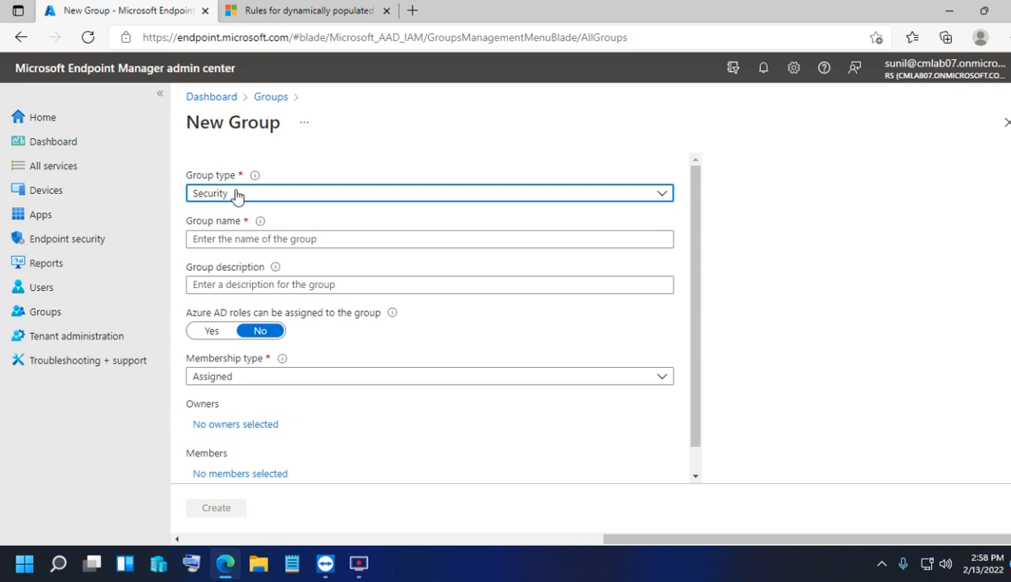
- Enter 'Windows Autopilot dynamic device group' as the group name, fixing typos
{"action": "left_click", "coordinate": [251, 237]}
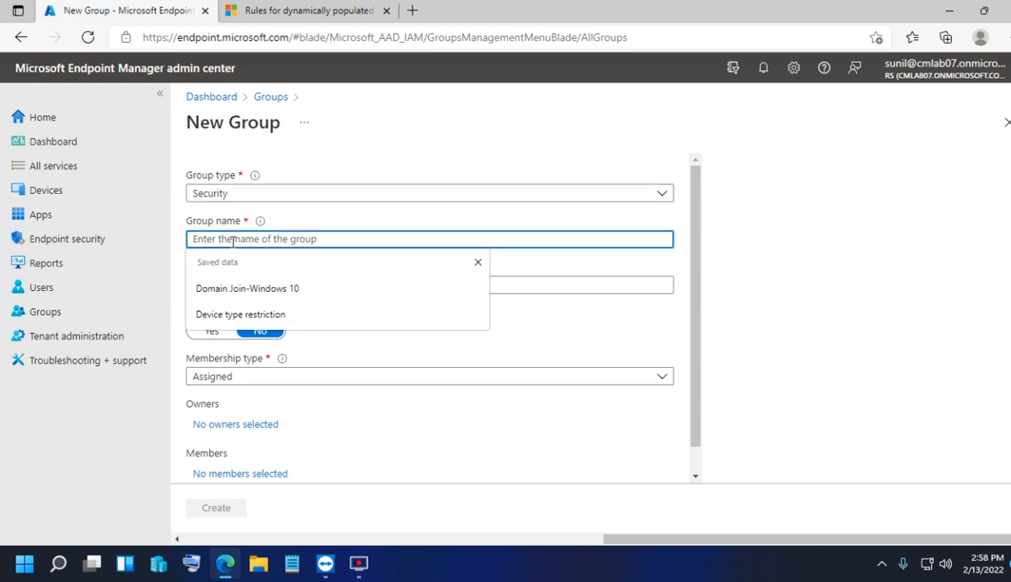
{"action": "left_click", "coordinate": [373, 152]}
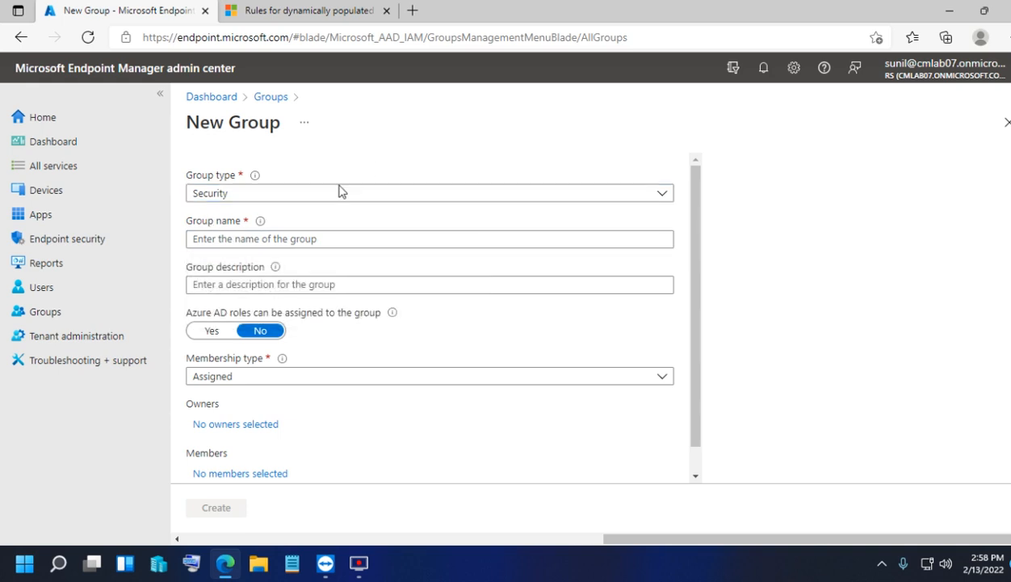
{"action": "left_click", "coordinate": [217, 239]}
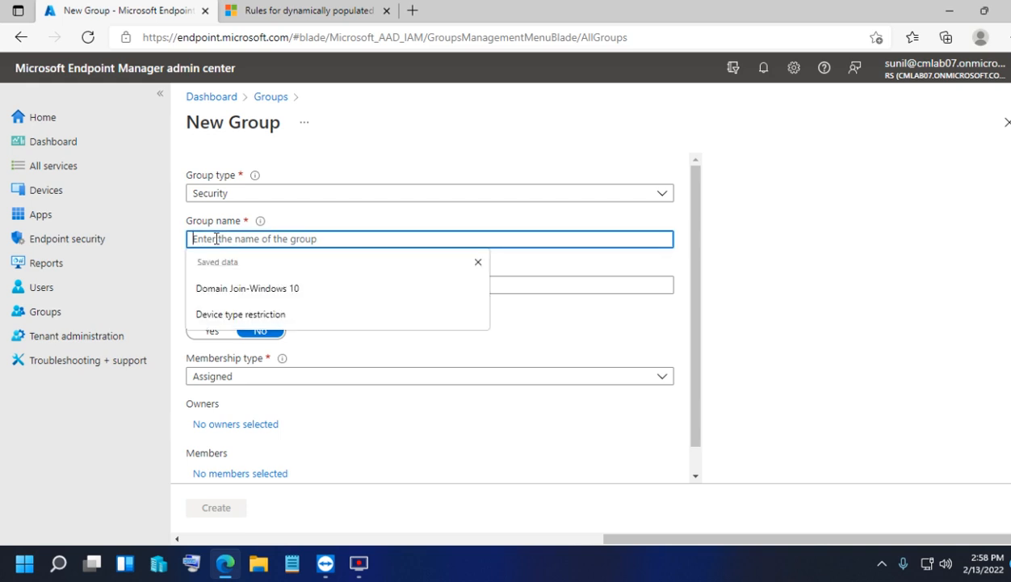
{"action": "type", "text": "Wins"}
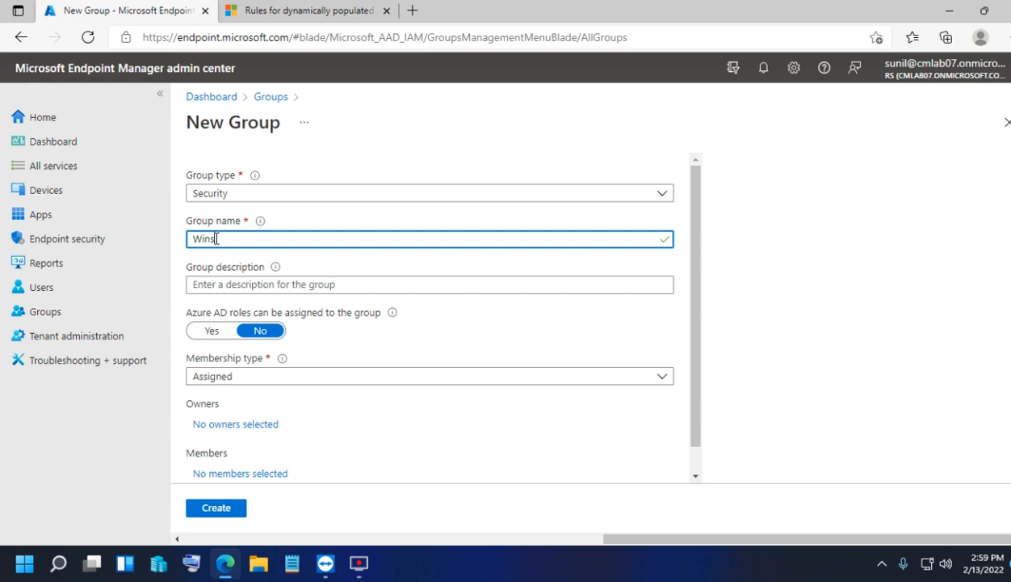
{"action": "key", "text": "BackSpace"}
{"action": "type", "text": "d"}
{"action": "key", "text": "BackSpace"}
{"action": "key", "text": "BackSpace"}
{"action": "key", "text": "BackSpace"}
{"action": "type", "text": "indows Autopilot dy"}
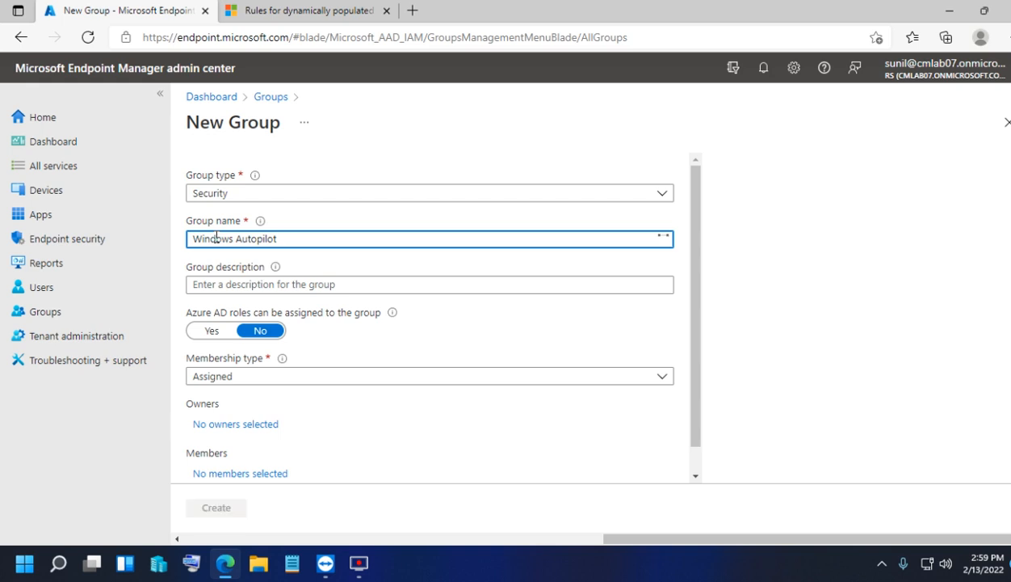
{"action": "type", "text": "nam"}
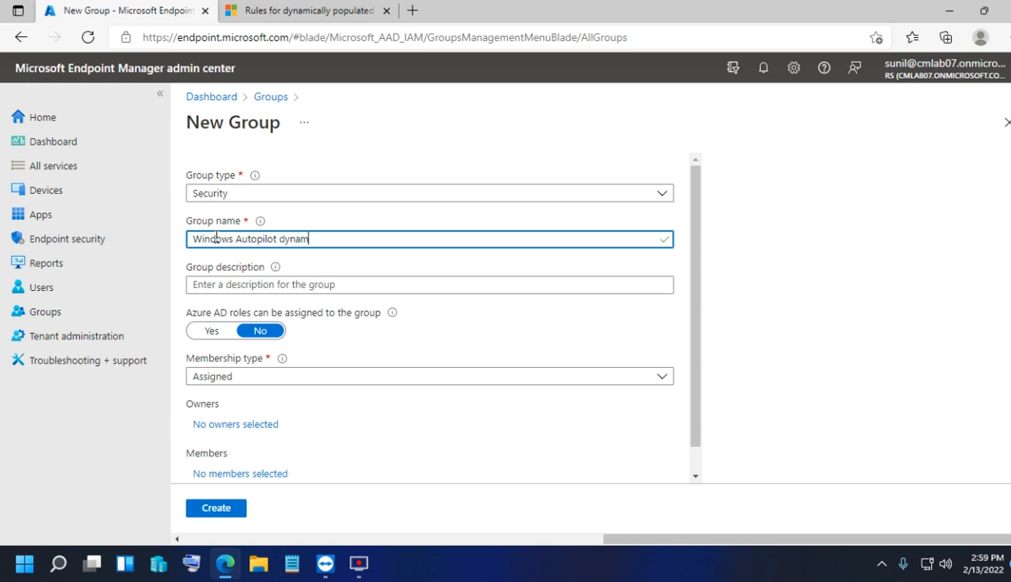
{"action": "type", "text": "ic device group"}
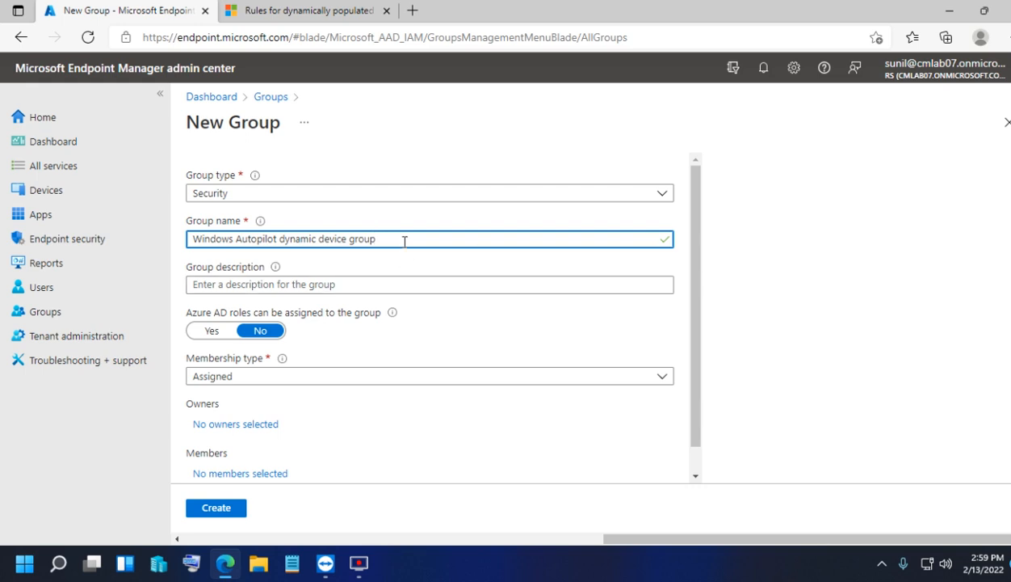
{"action": "left_click", "coordinate": [254, 379]}
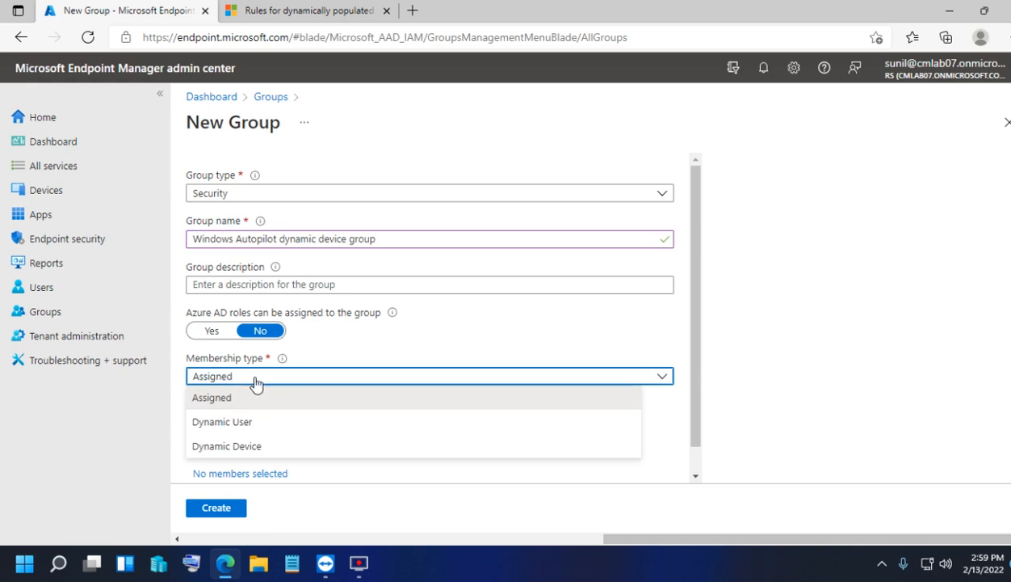
- Set membership type to Dynamic Device and open the dynamic query rule builder
{"action": "left_click", "coordinate": [257, 445]}
{"action": "scroll", "coordinate": [301, 370], "scroll_direction": "down", "scroll_amount": 1}
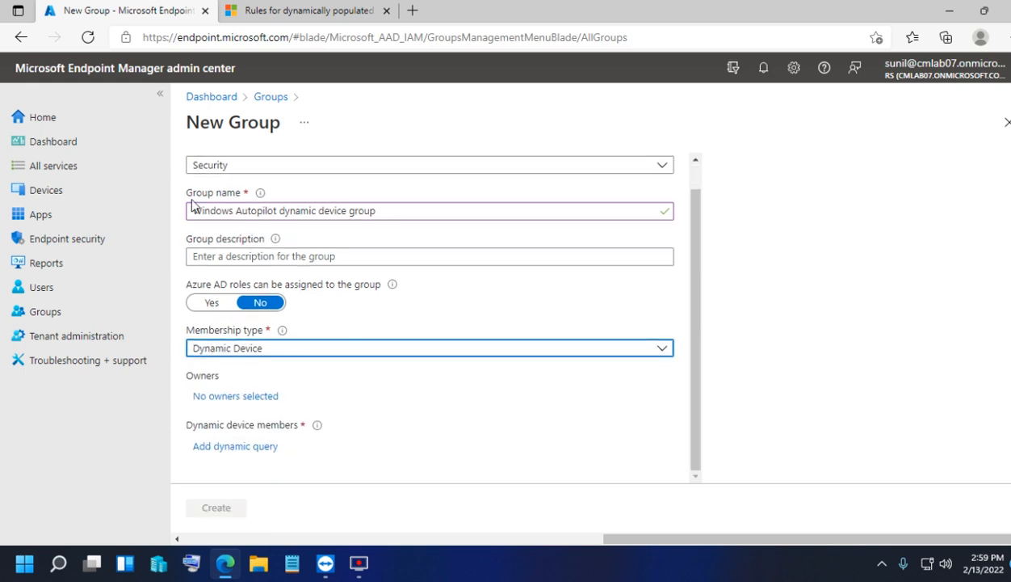
{"action": "left_click", "coordinate": [246, 446]}
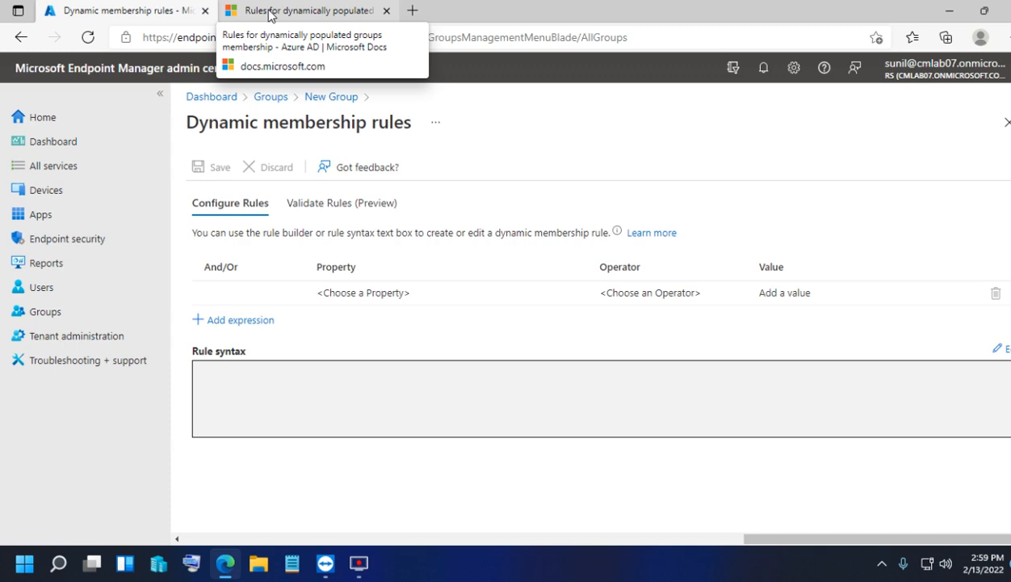
{"action": "left_click", "coordinate": [269, 14]}
- Copy the devicePhysicalIds ZTDId rule example from the Docs dynamic membership article
{"action": "scroll", "coordinate": [373, 263], "scroll_direction": "up", "scroll_amount": 10}
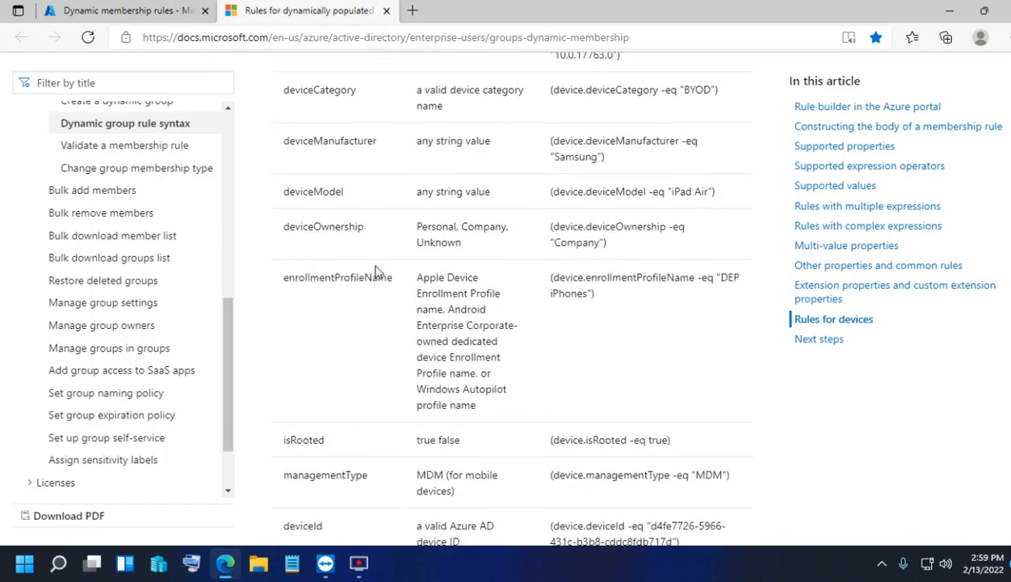
{"action": "scroll", "coordinate": [500, 208], "scroll_direction": "up", "scroll_amount": 15}
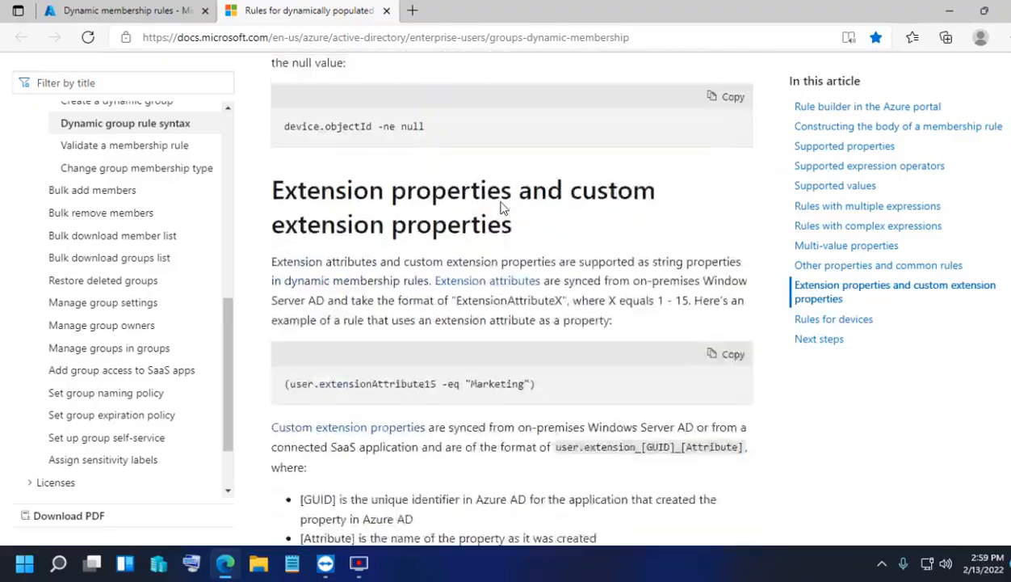
{"action": "scroll", "coordinate": [500, 209], "scroll_direction": "up", "scroll_amount": 15}
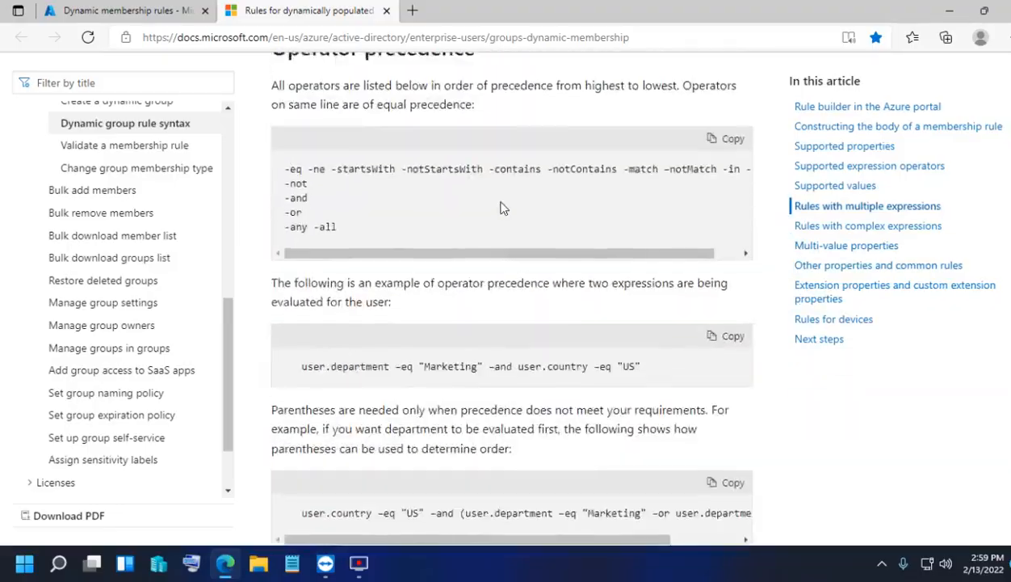
{"action": "scroll", "coordinate": [501, 208], "scroll_direction": "up", "scroll_amount": 15}
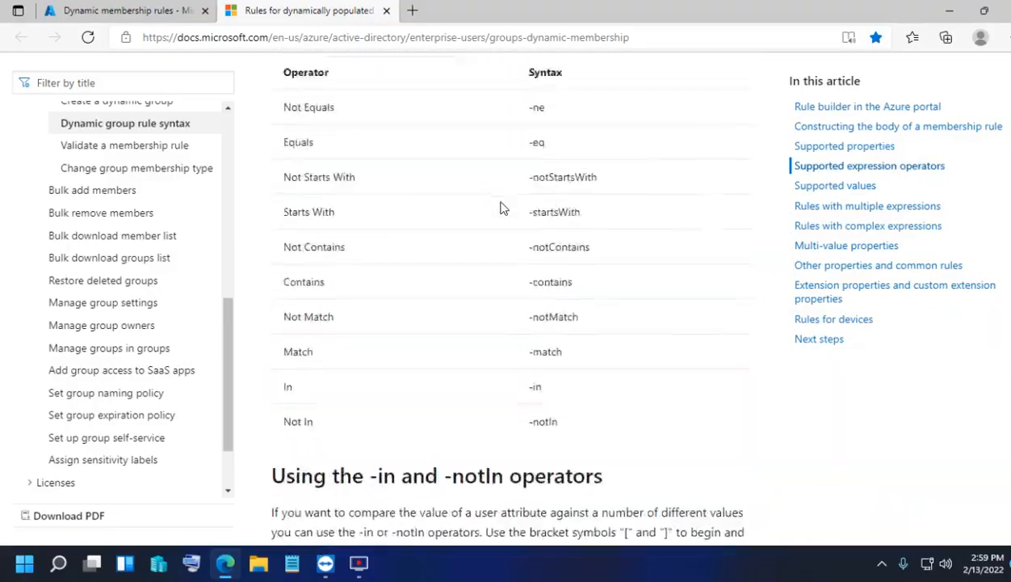
{"action": "scroll", "coordinate": [500, 209], "scroll_direction": "up", "scroll_amount": 15}
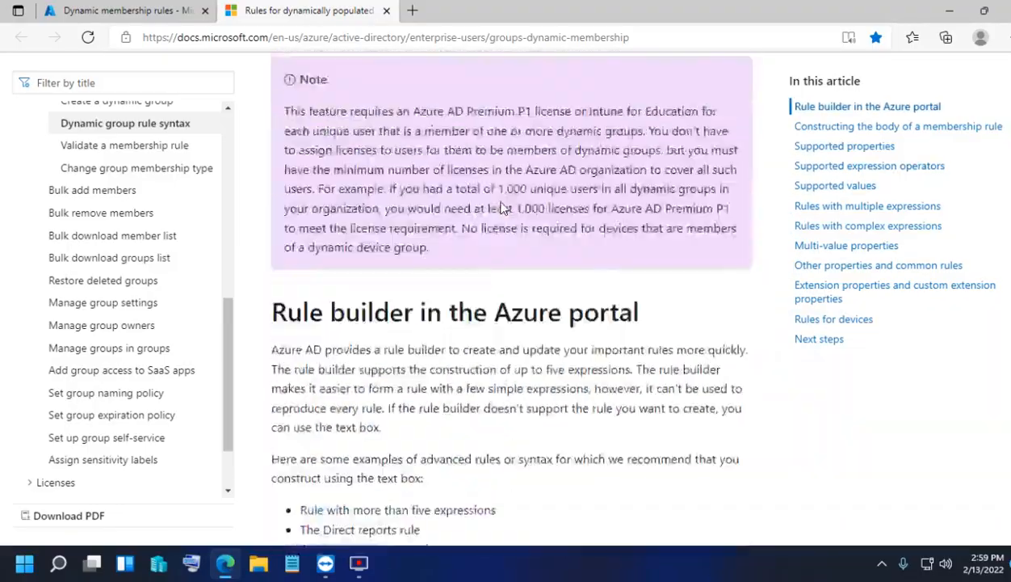
{"action": "scroll", "coordinate": [564, 228], "scroll_direction": "down", "scroll_amount": 12}
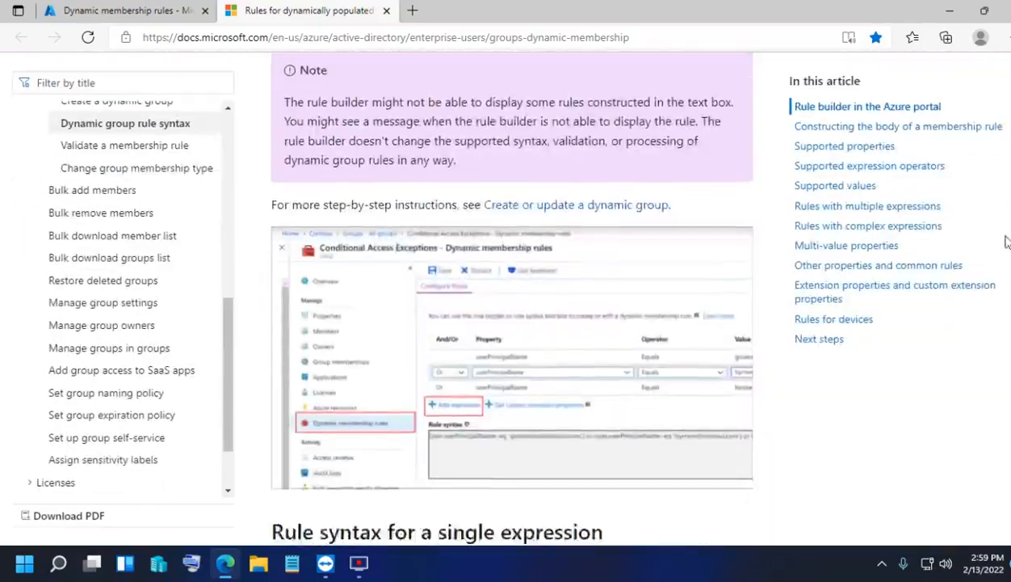
{"action": "scroll", "coordinate": [513, 299], "scroll_direction": "down", "scroll_amount": 20}
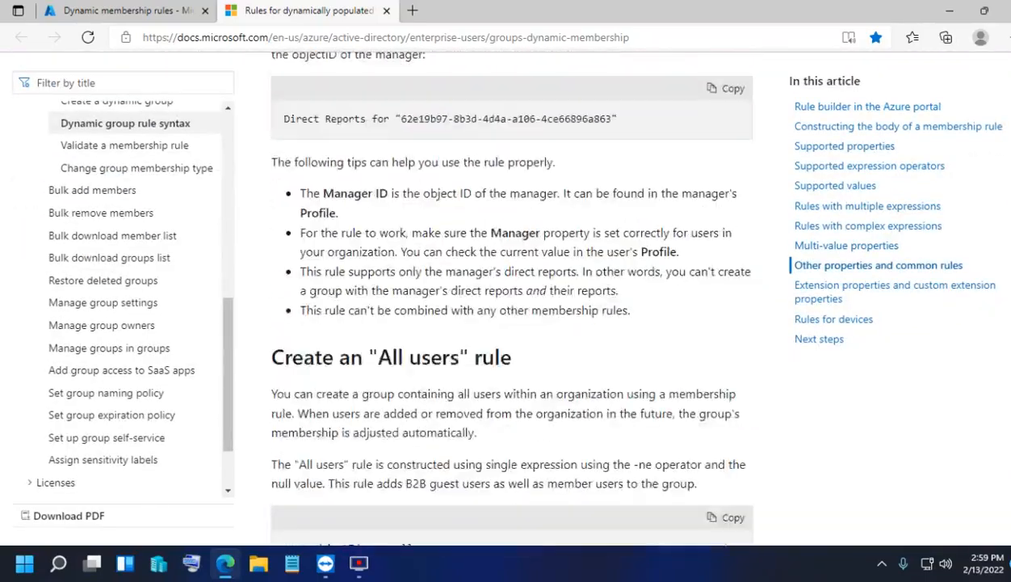
{"action": "scroll", "coordinate": [513, 299], "scroll_direction": "down", "scroll_amount": 10}
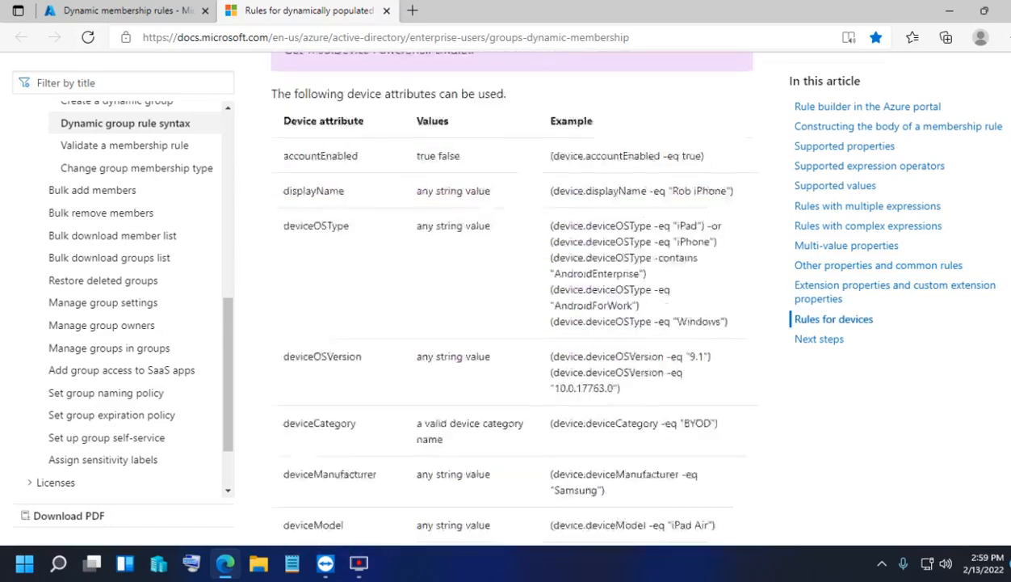
{"action": "scroll", "coordinate": [512, 299], "scroll_direction": "down", "scroll_amount": 1}
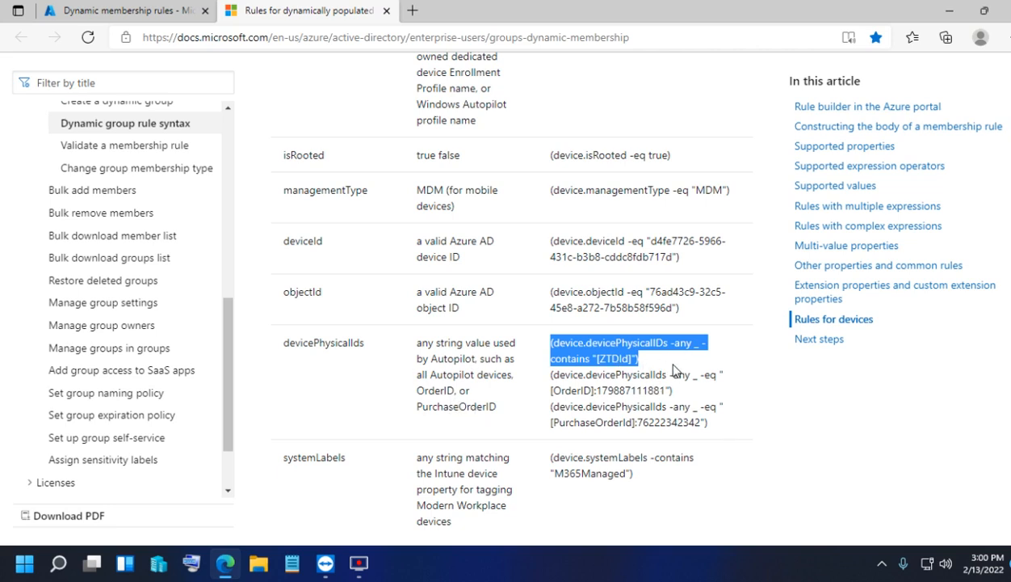
{"action": "right_click", "coordinate": [586, 353]}
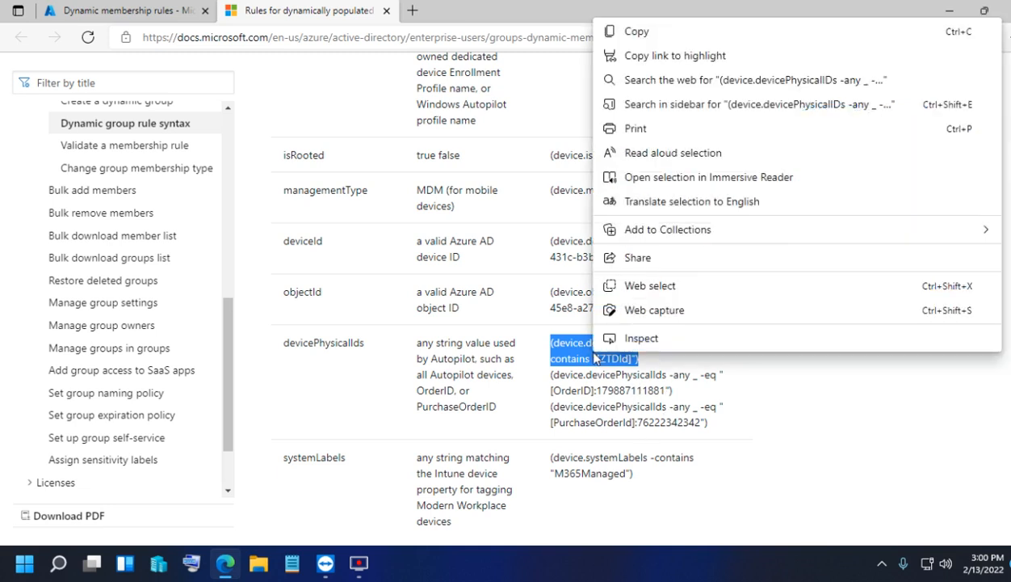
{"action": "left_click", "coordinate": [622, 32]}
- Paste the ZTDId rule into the rule syntax, save it, and create the group
{"action": "left_click", "coordinate": [129, 11]}
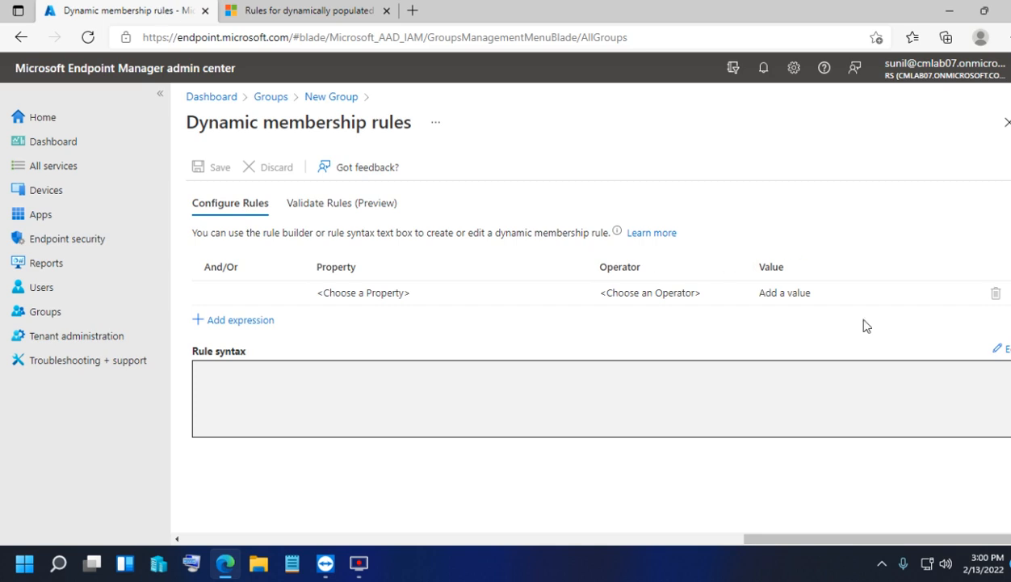
{"action": "left_click", "coordinate": [1000, 352]}
{"action": "right_click", "coordinate": [482, 223]}
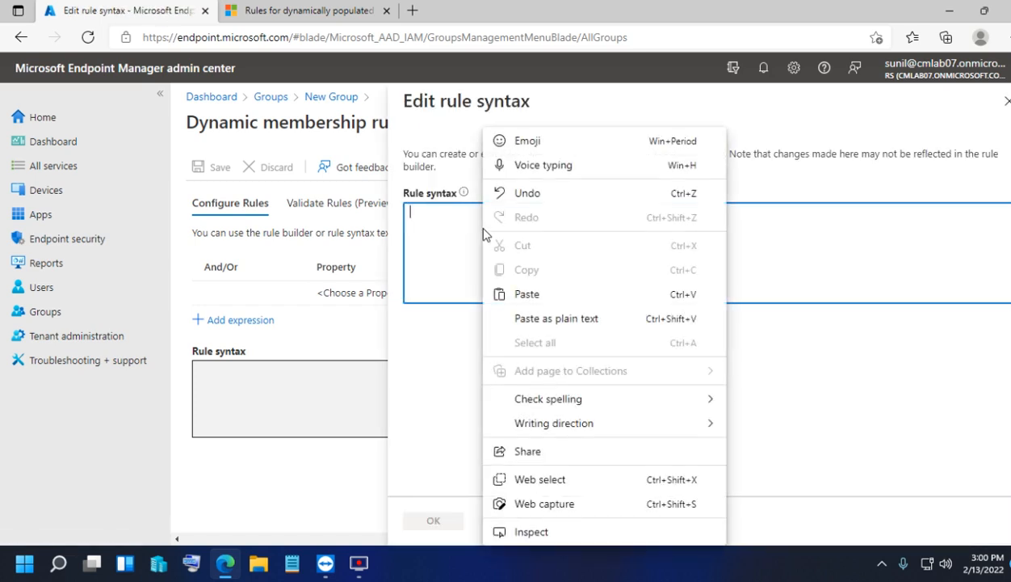
{"action": "left_click", "coordinate": [533, 294]}
{"action": "left_click", "coordinate": [448, 517]}
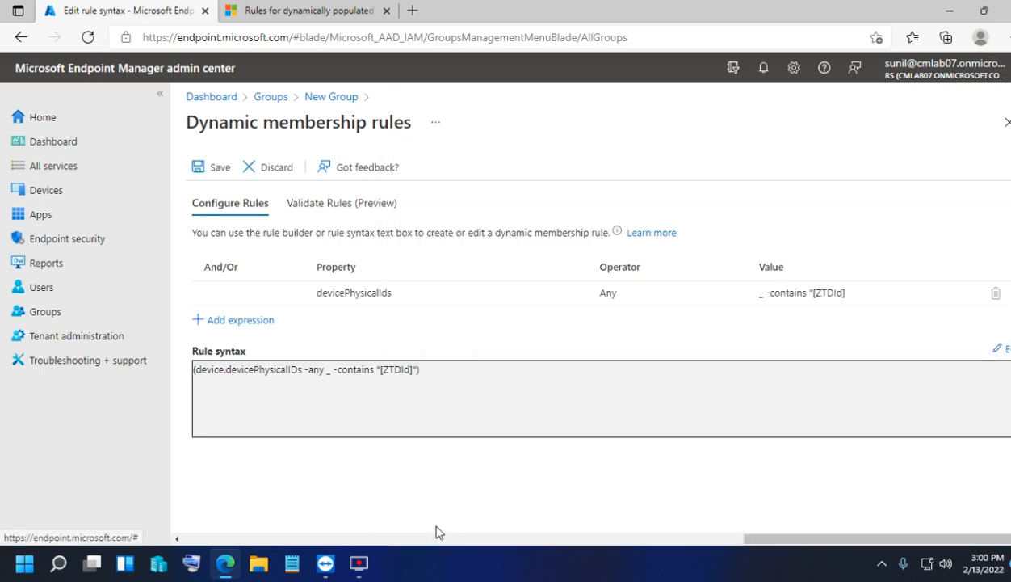
{"action": "left_click", "coordinate": [215, 168]}
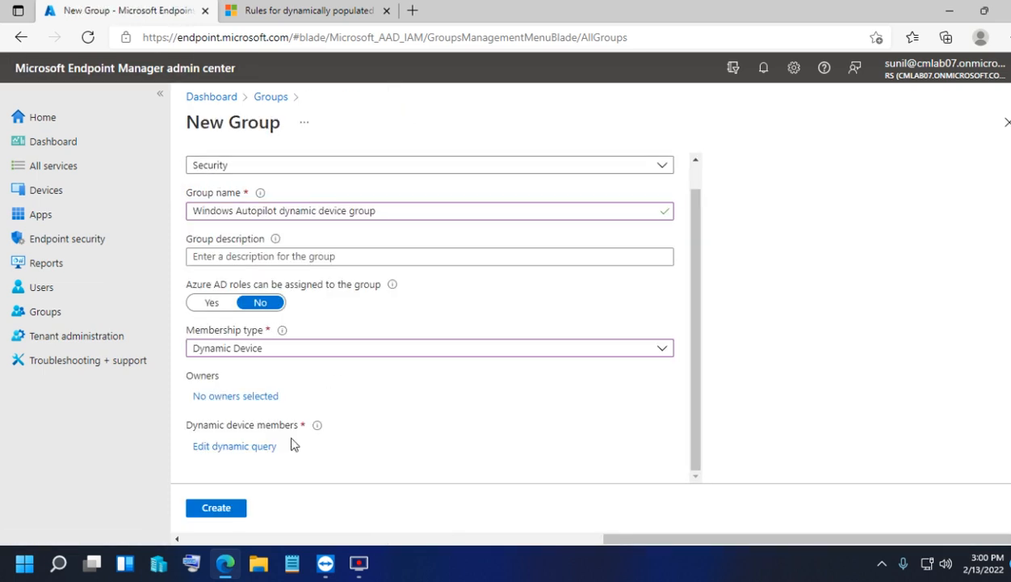
{"action": "left_click", "coordinate": [216, 507]}
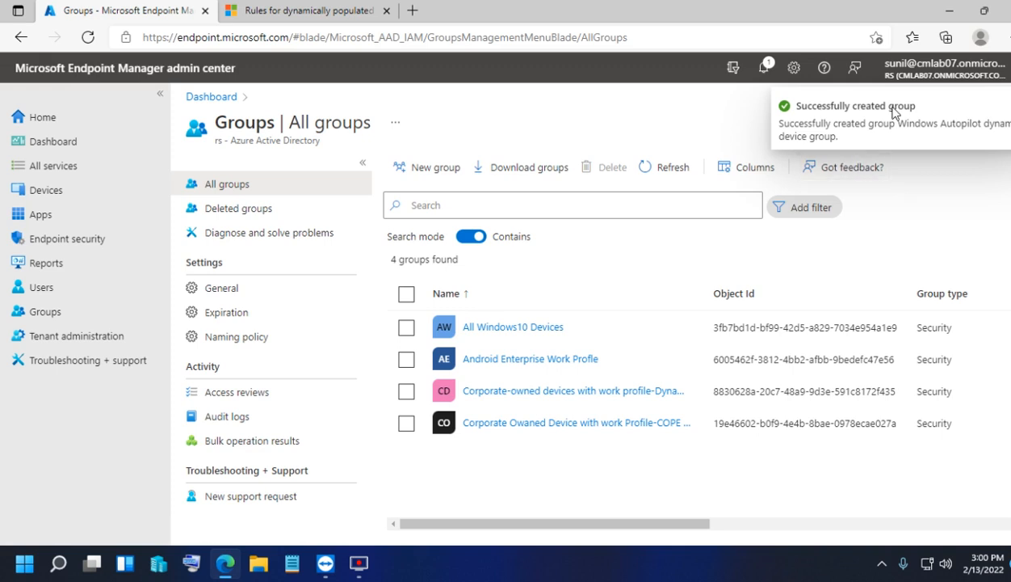
- Go through Devices > Windows > Windows enrollment to the Intune Connector for Active Directory page
{"action": "left_click", "coordinate": [48, 191]}
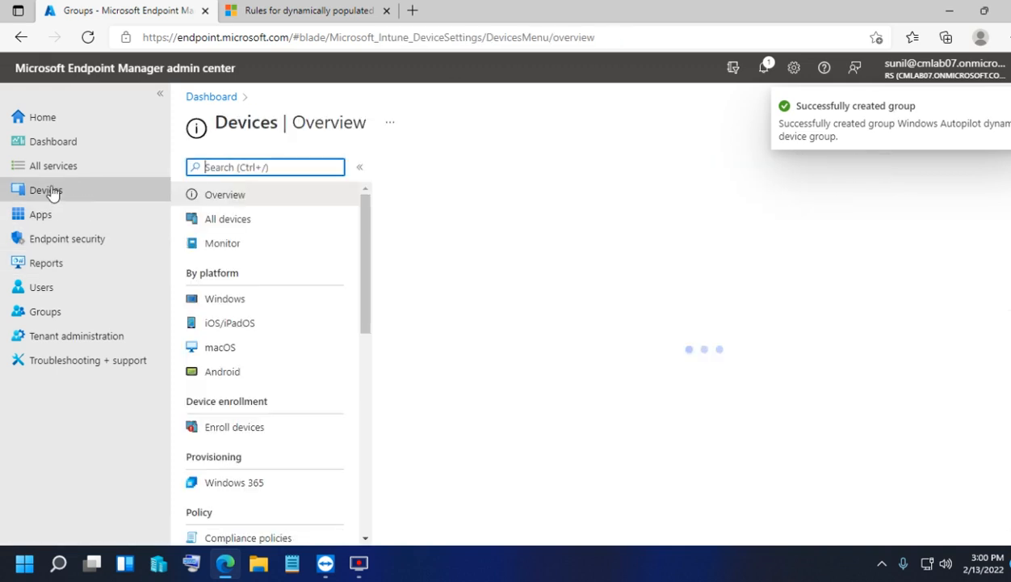
{"action": "scroll", "coordinate": [357, 216], "scroll_direction": "down", "scroll_amount": 2}
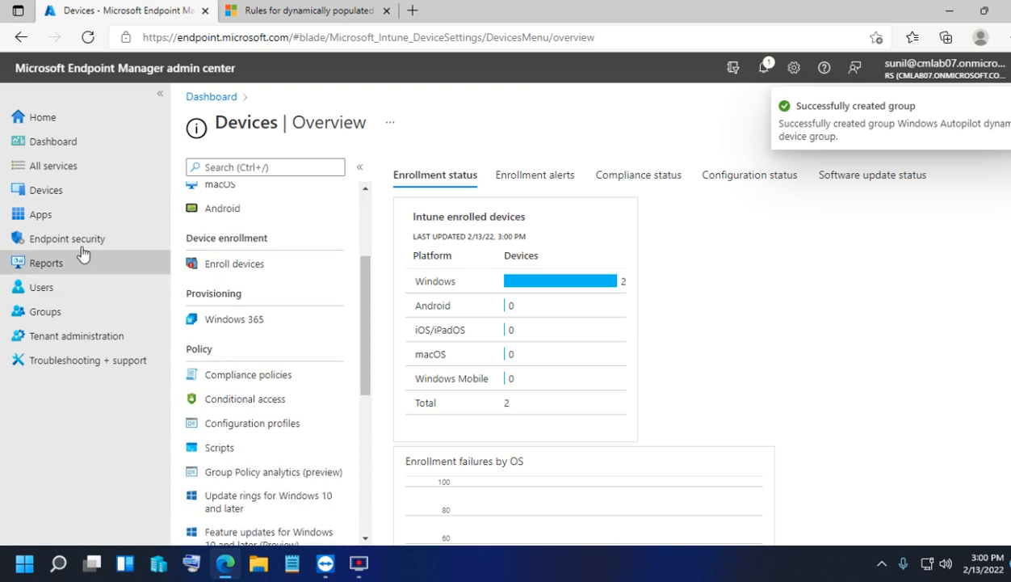
{"action": "left_click", "coordinate": [46, 190]}
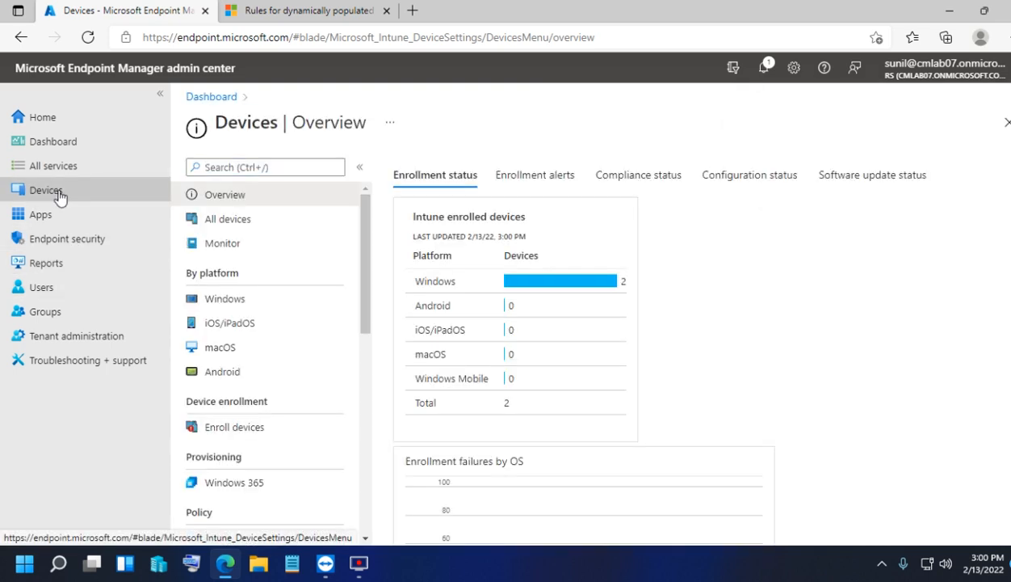
{"action": "left_click", "coordinate": [218, 303]}
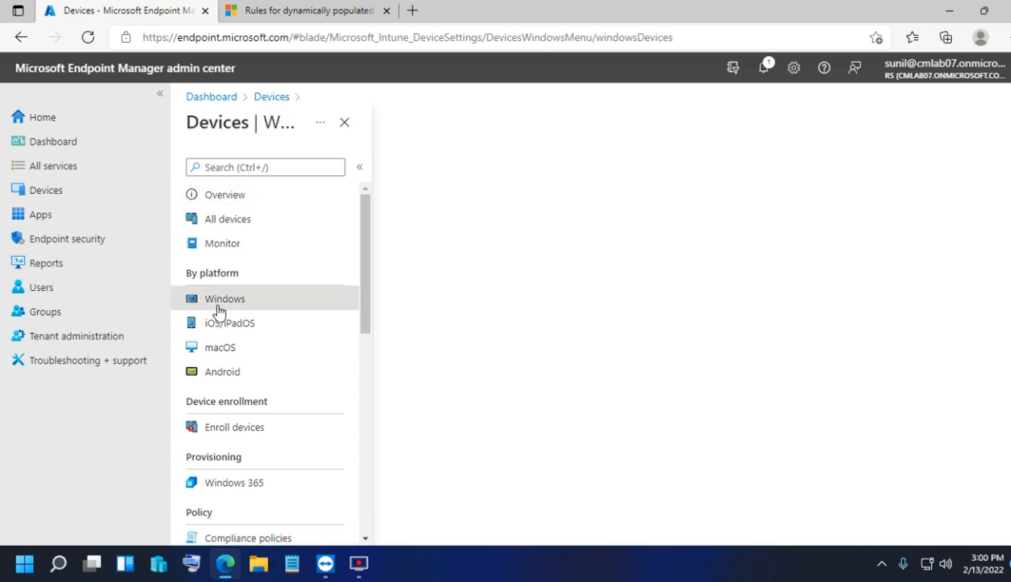
{"action": "left_click", "coordinate": [239, 221]}
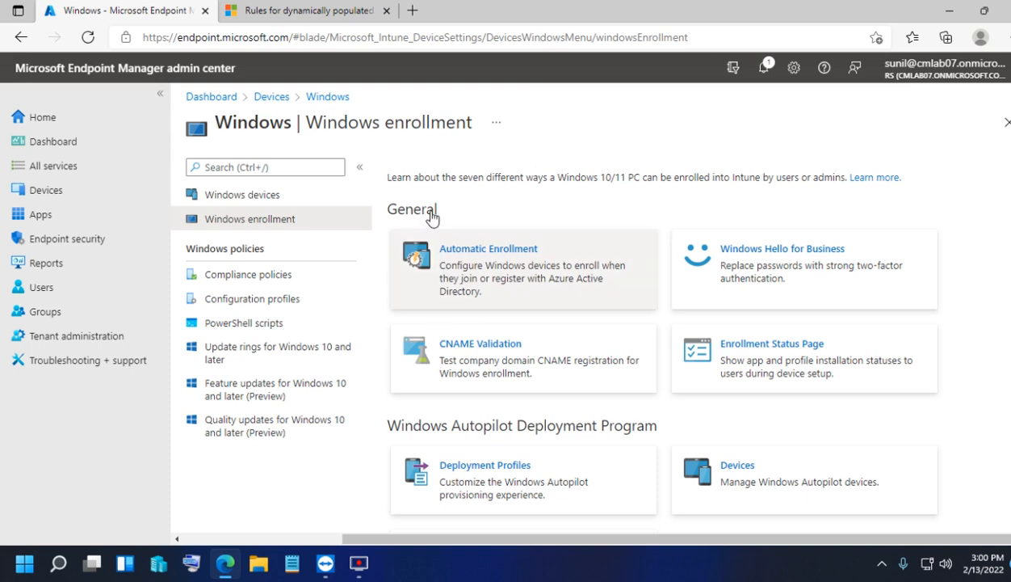
{"action": "scroll", "coordinate": [408, 242], "scroll_direction": "down", "scroll_amount": 2}
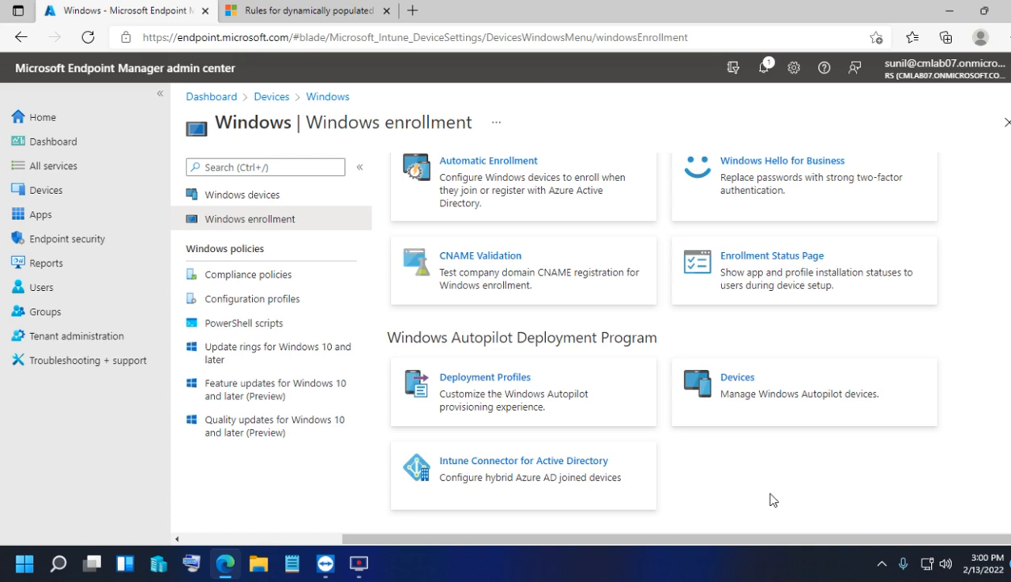
{"action": "left_click", "coordinate": [548, 479]}
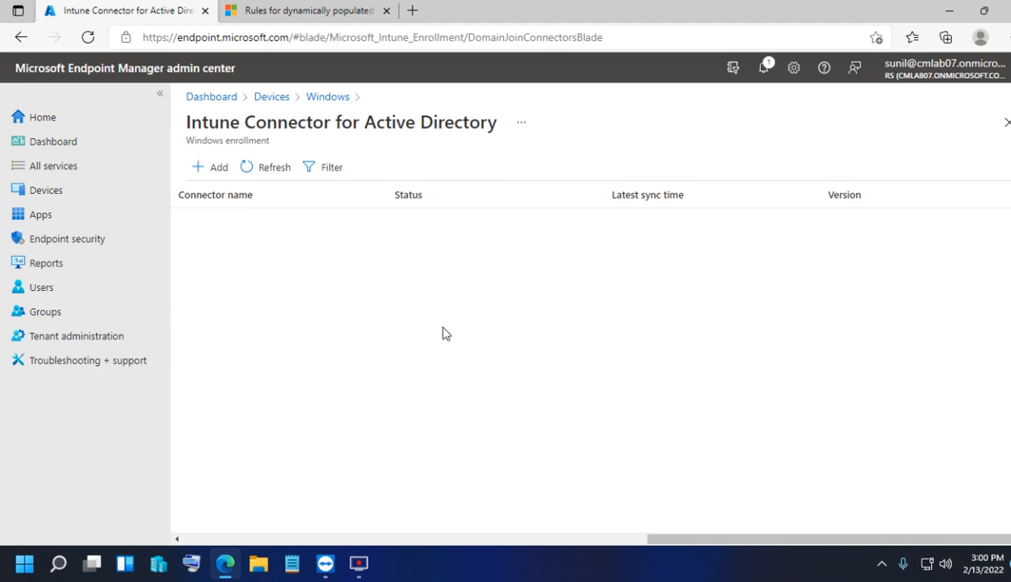
- Return to the Devices overview and scroll through its menu
{"action": "left_click", "coordinate": [266, 95]}
{"action": "scroll", "coordinate": [549, 416], "scroll_direction": "down", "scroll_amount": 5}
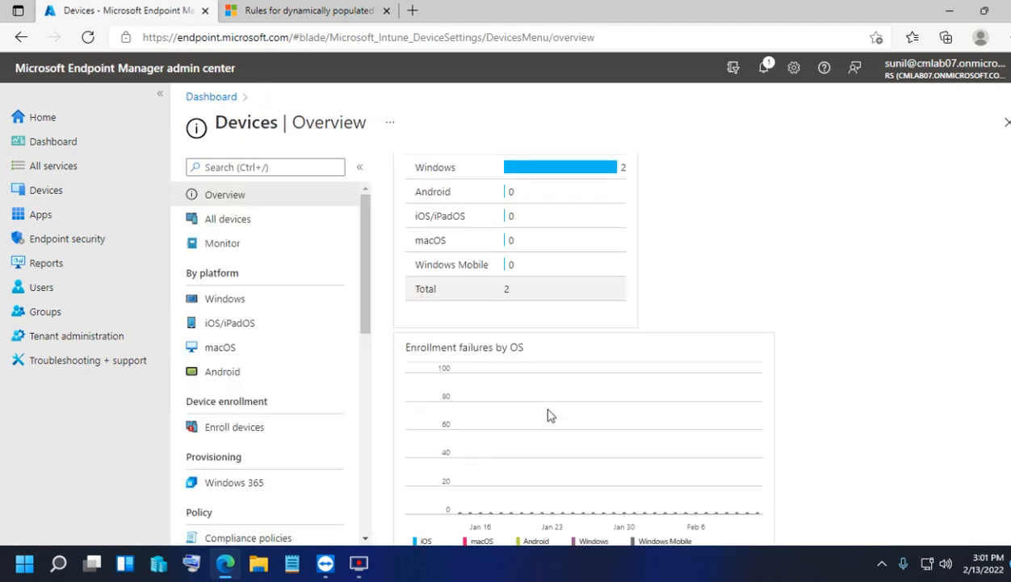
{"action": "scroll", "coordinate": [791, 422], "scroll_direction": "up", "scroll_amount": 5}
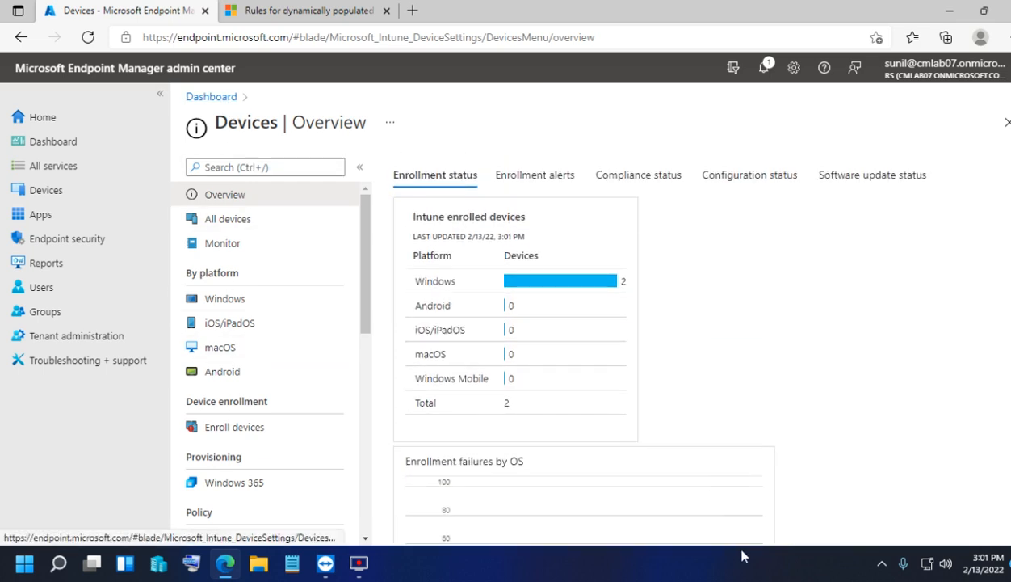
{"action": "scroll", "coordinate": [708, 467], "scroll_direction": "down", "scroll_amount": 5}
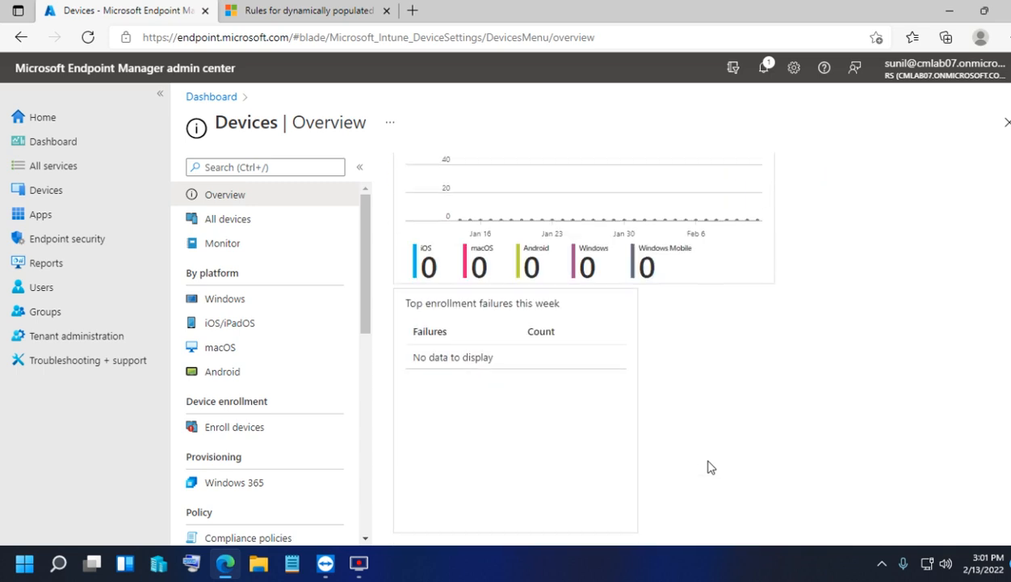
{"action": "scroll", "coordinate": [436, 252], "scroll_direction": "up", "scroll_amount": 5}
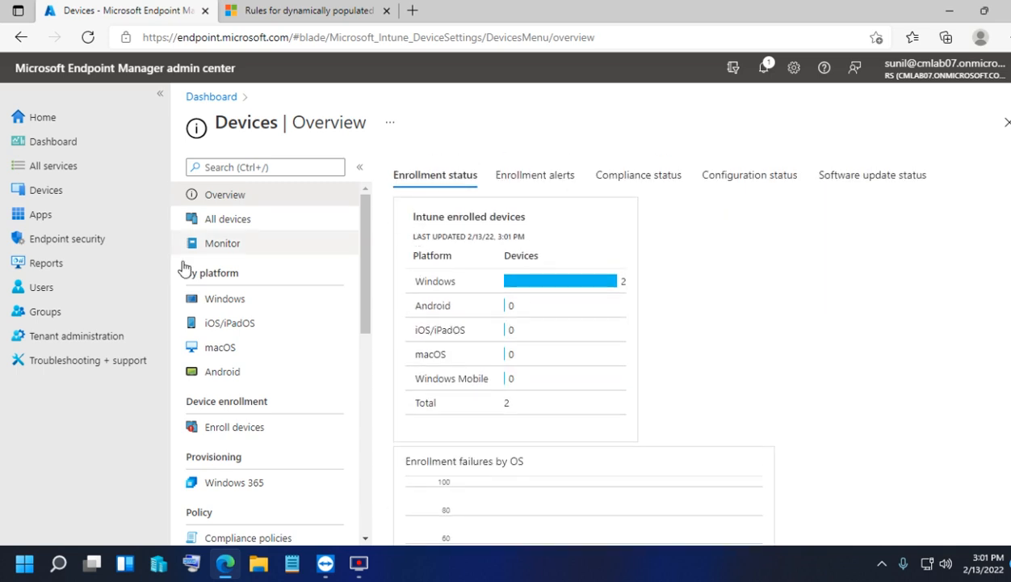
{"action": "left_click", "coordinate": [56, 189]}
{"action": "scroll", "coordinate": [421, 372], "scroll_direction": "down", "scroll_amount": 5}
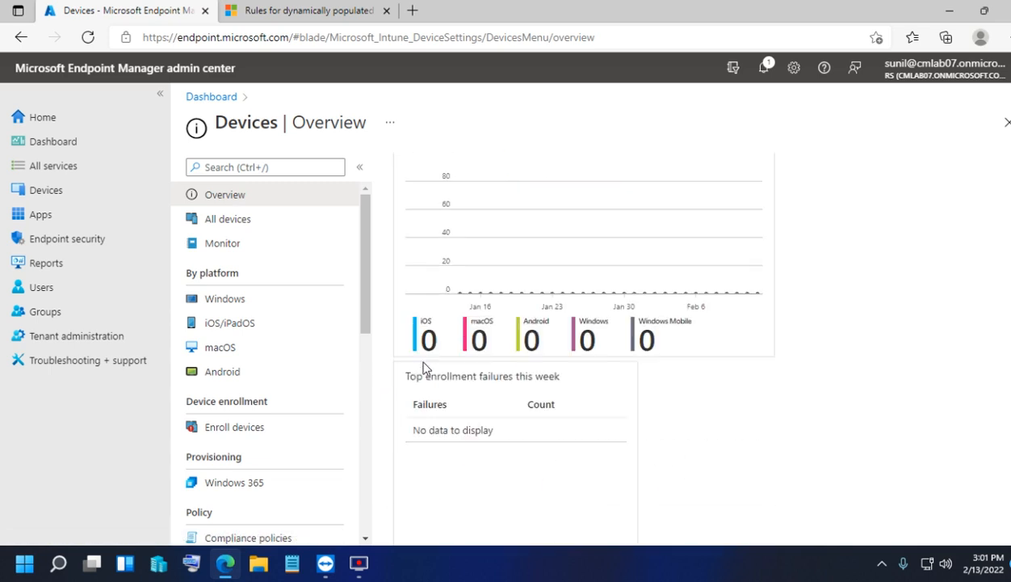
{"action": "scroll", "coordinate": [181, 398], "scroll_direction": "down", "scroll_amount": 4}
{"action": "scroll", "coordinate": [296, 334], "scroll_direction": "up", "scroll_amount": 4}
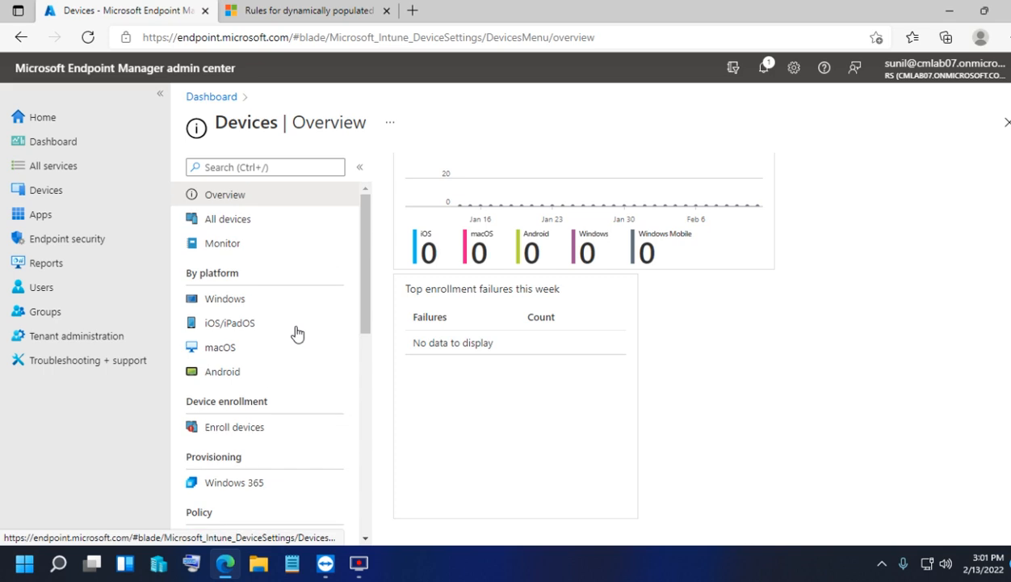
{"action": "left_click", "coordinate": [58, 192]}
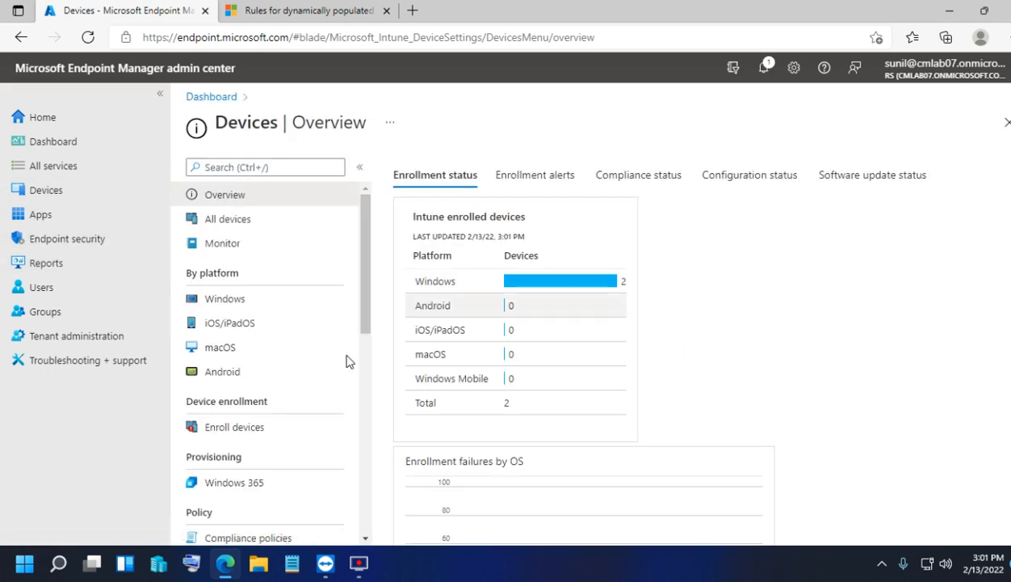
- Browse groups, home and dashboard, then open Devices > Configuration profiles
{"action": "left_click", "coordinate": [45, 312]}
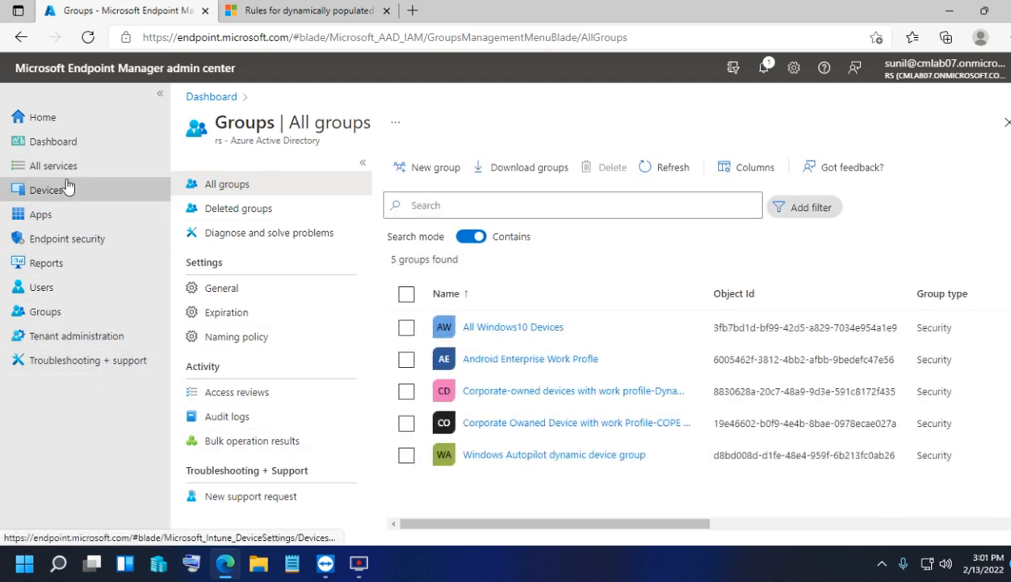
{"action": "left_click", "coordinate": [67, 119]}
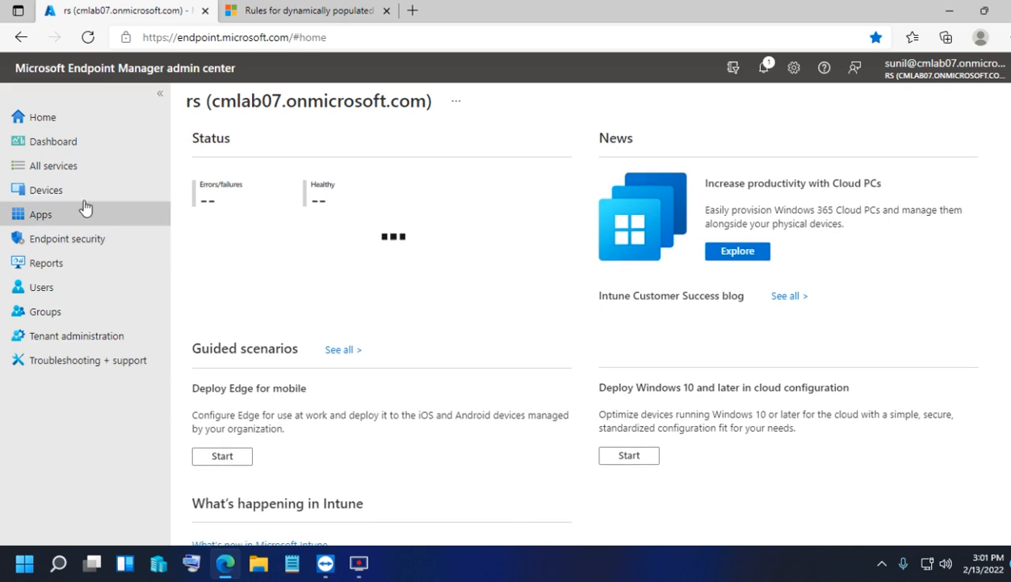
{"action": "left_click", "coordinate": [63, 142]}
{"action": "left_click", "coordinate": [68, 165]}
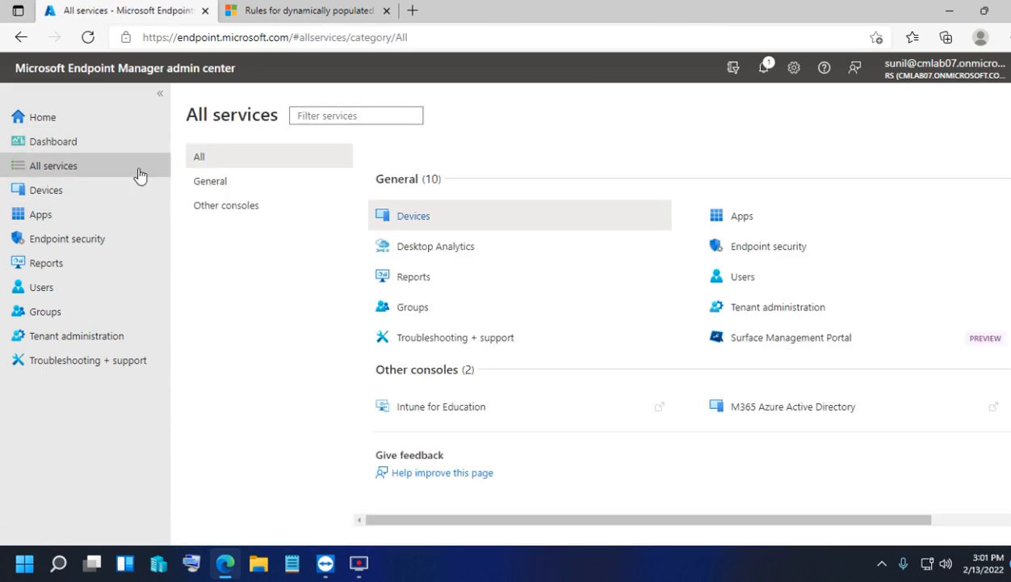
{"action": "left_click", "coordinate": [99, 123]}
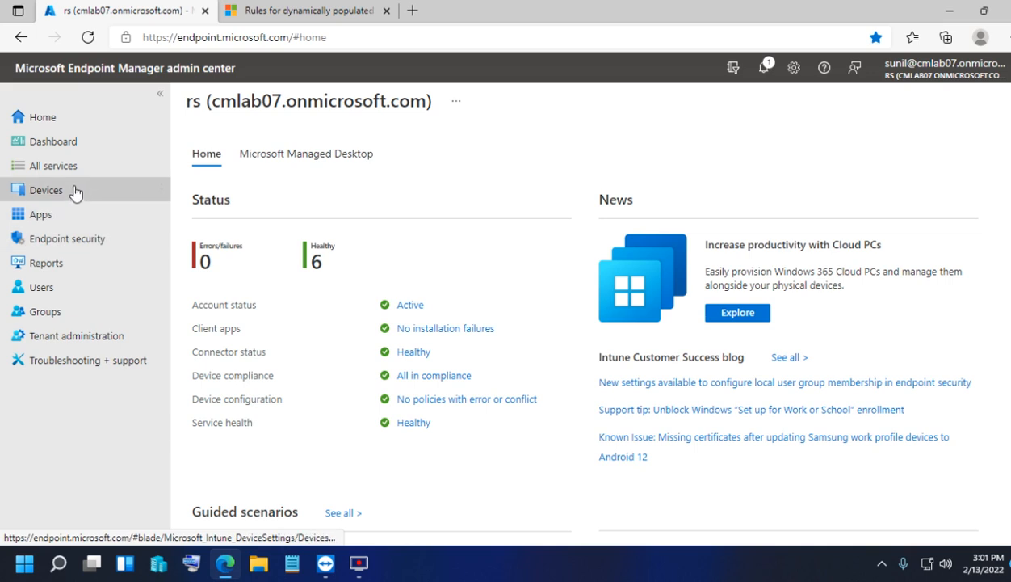
{"action": "left_click", "coordinate": [74, 192]}
{"action": "scroll", "coordinate": [227, 281], "scroll_direction": "down", "scroll_amount": 3}
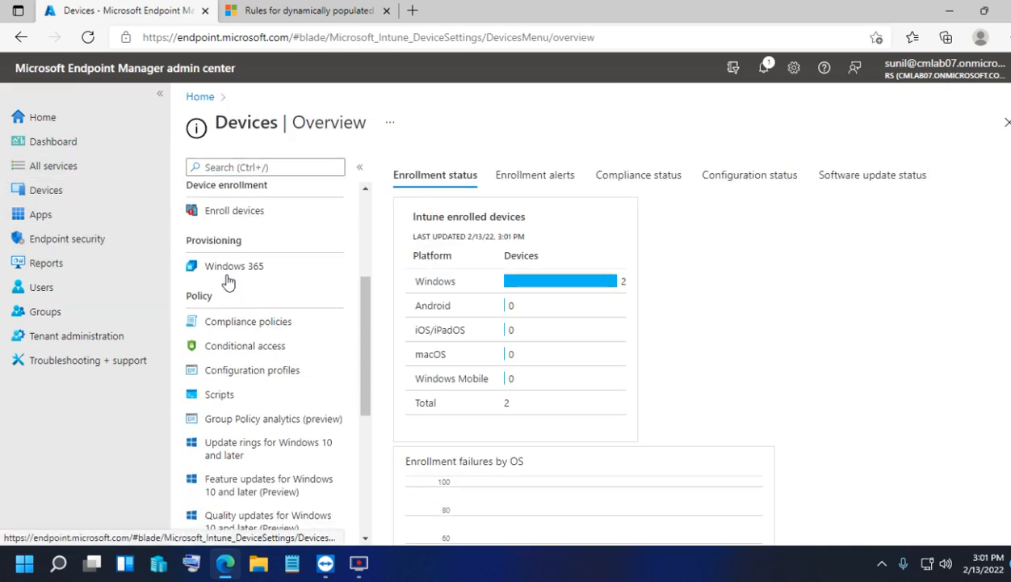
{"action": "left_click", "coordinate": [242, 371]}
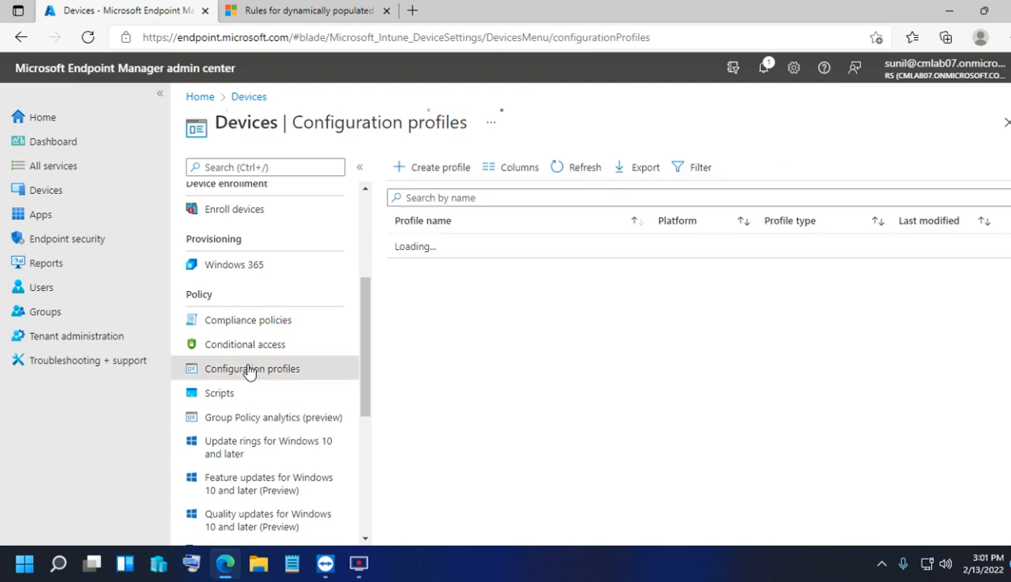
- Start a Windows 10 and later profile, trying Templates then Settings catalog (preview)
{"action": "left_click", "coordinate": [438, 172]}
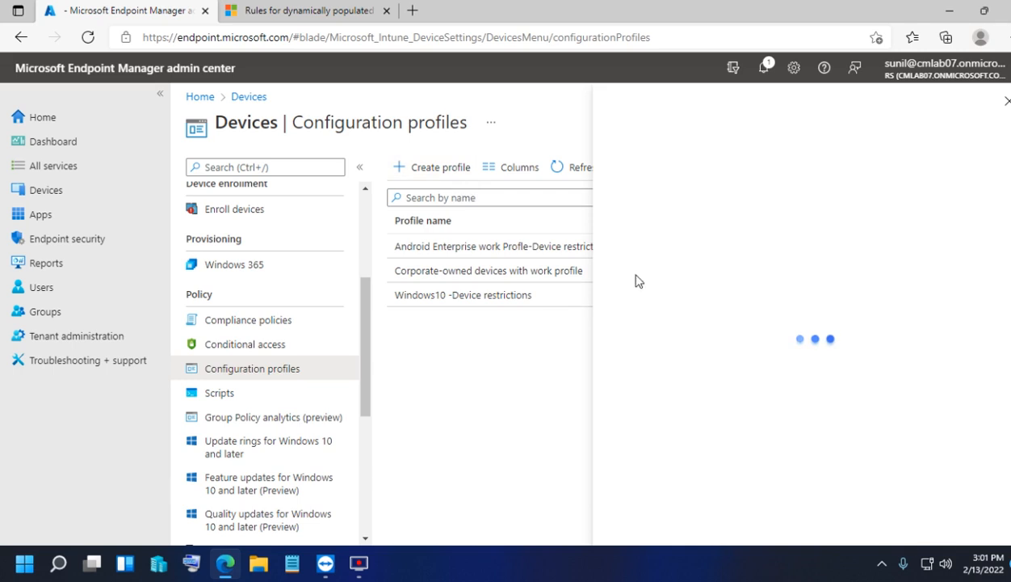
{"action": "left_click", "coordinate": [669, 183]}
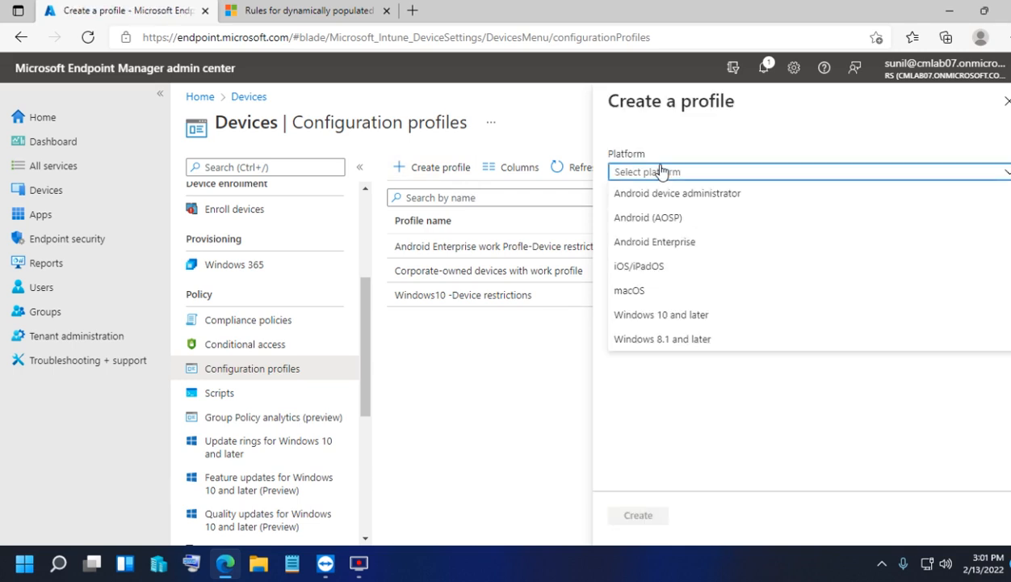
{"action": "left_click", "coordinate": [659, 317]}
{"action": "left_click", "coordinate": [641, 225]}
{"action": "left_click", "coordinate": [644, 263]}
{"action": "scroll", "coordinate": [683, 426], "scroll_direction": "down", "scroll_amount": 2}
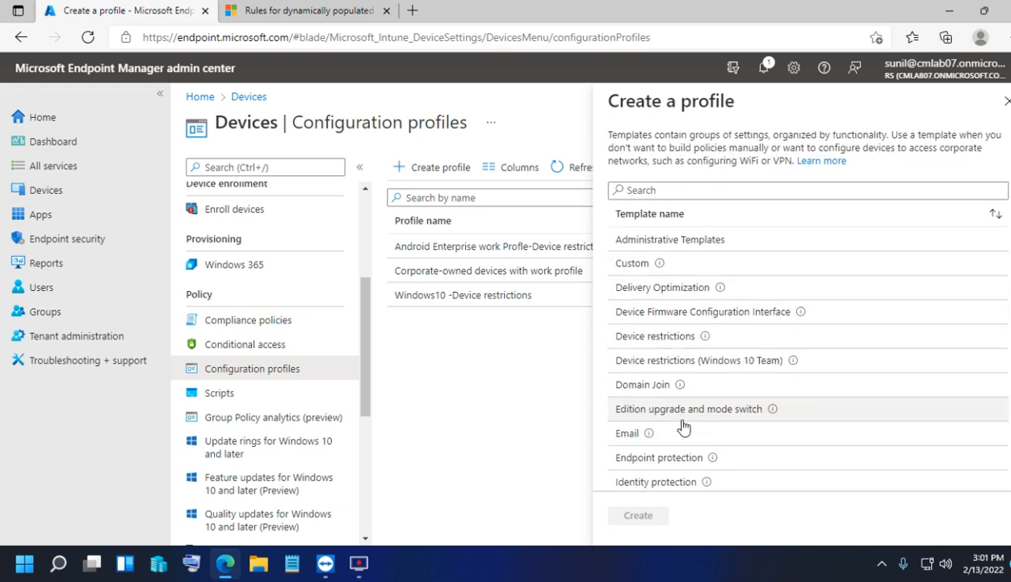
{"action": "scroll", "coordinate": [682, 426], "scroll_direction": "up", "scroll_amount": 2}
{"action": "left_click", "coordinate": [643, 296]}
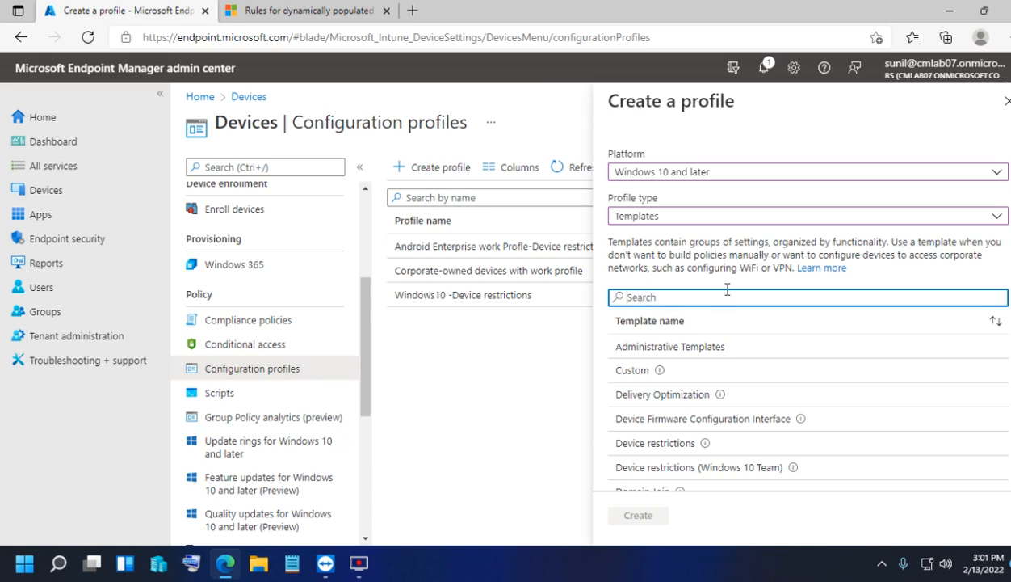
{"action": "left_click", "coordinate": [668, 219]}
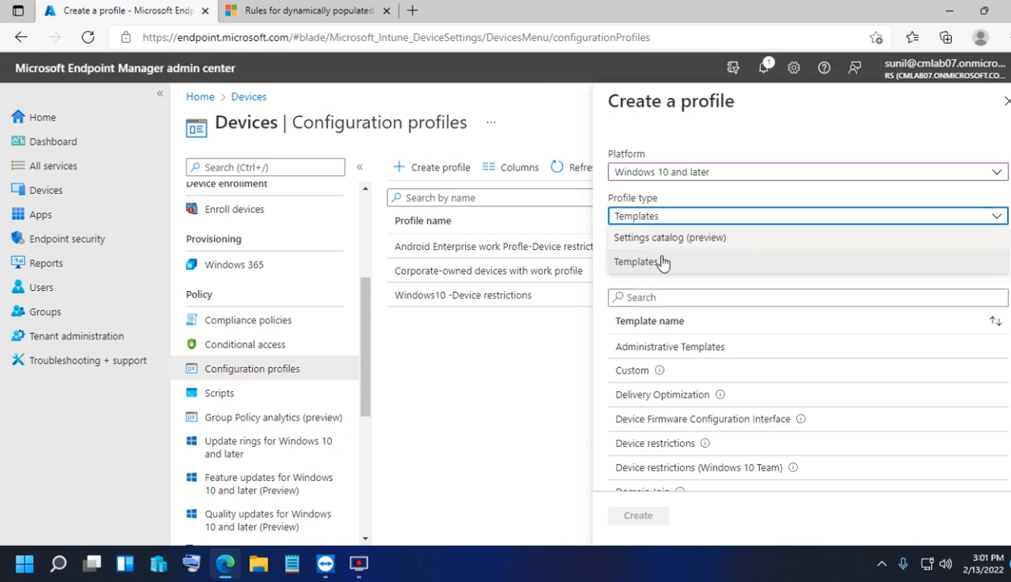
{"action": "left_click", "coordinate": [659, 260]}
{"action": "scroll", "coordinate": [722, 390], "scroll_direction": "down", "scroll_amount": 8}
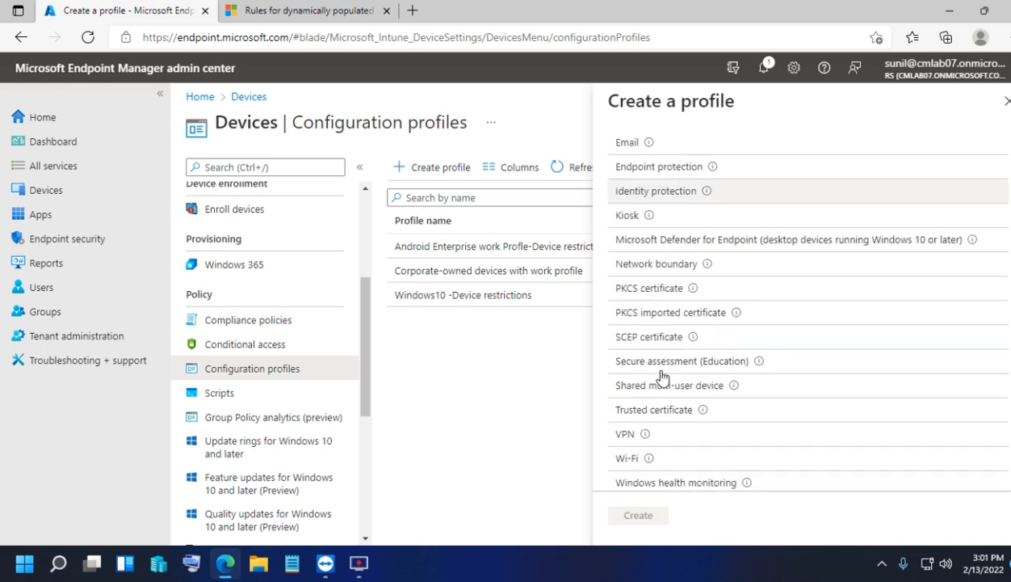
{"action": "scroll", "coordinate": [677, 392], "scroll_direction": "up", "scroll_amount": 8}
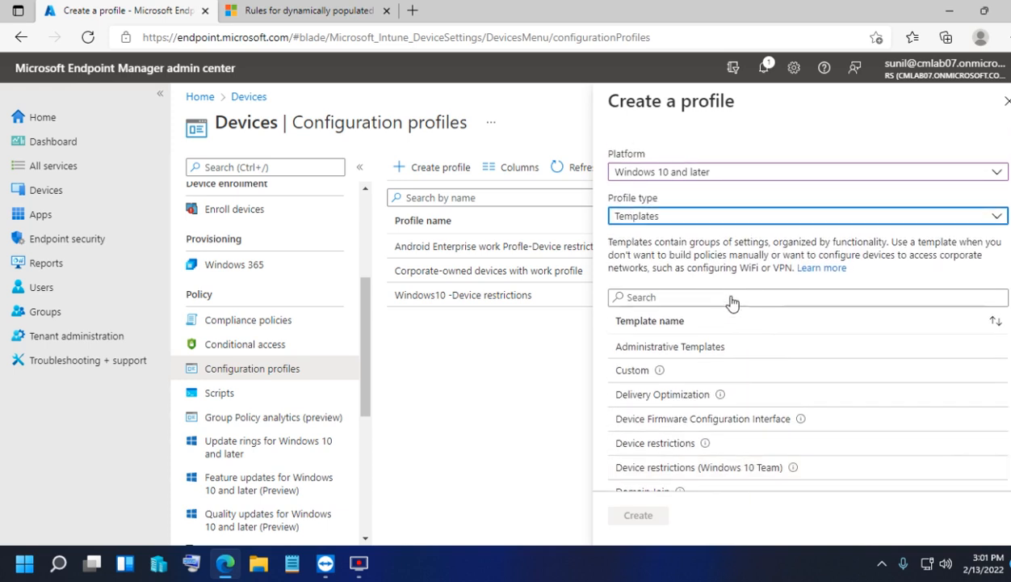
{"action": "left_click", "coordinate": [680, 216]}
{"action": "left_click", "coordinate": [652, 239]}
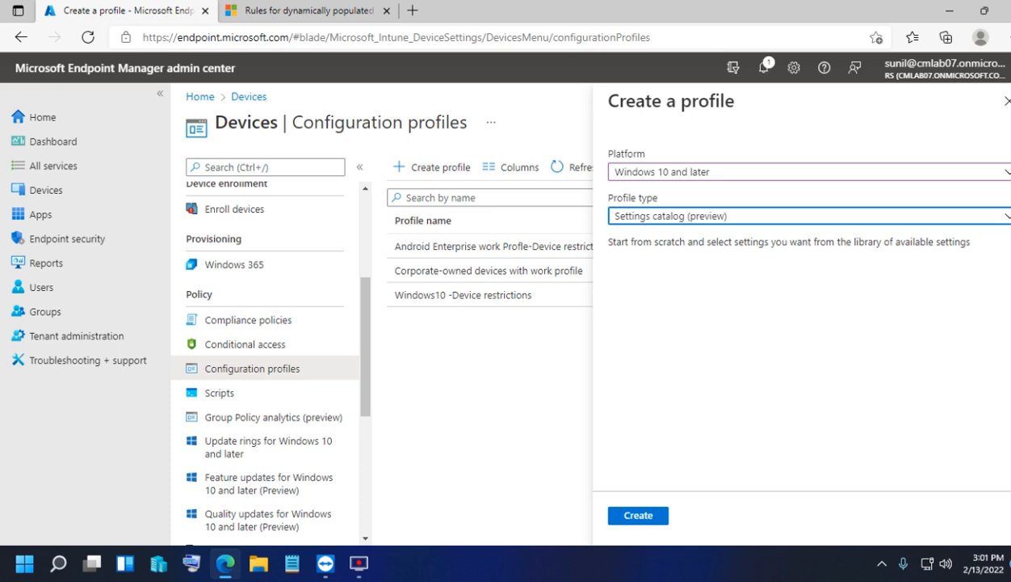
- Discard the unfinished profile and return to the Configuration profiles list
{"action": "left_click", "coordinate": [1006, 101]}
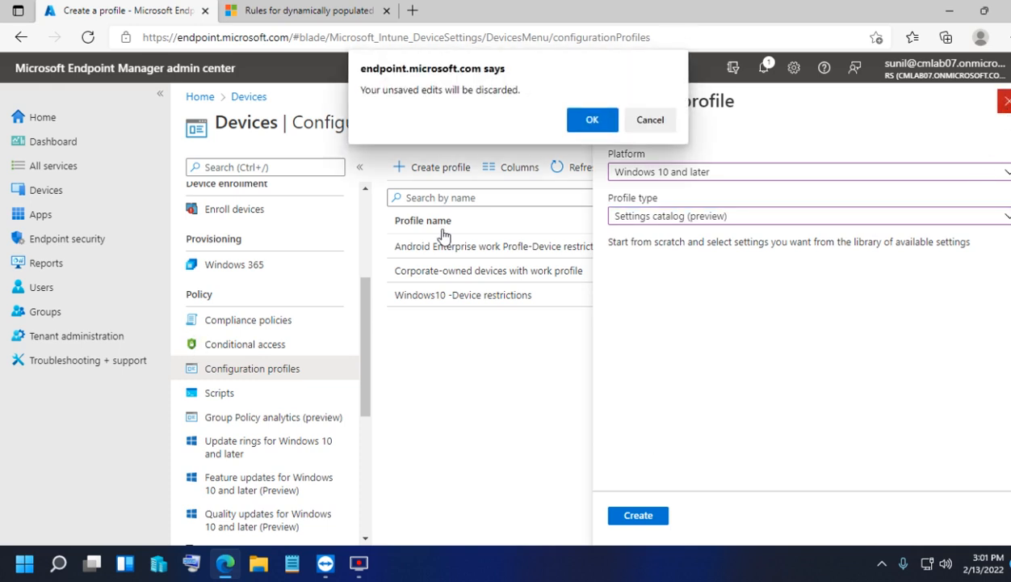
{"action": "left_click", "coordinate": [589, 117]}
{"action": "left_click", "coordinate": [72, 194]}
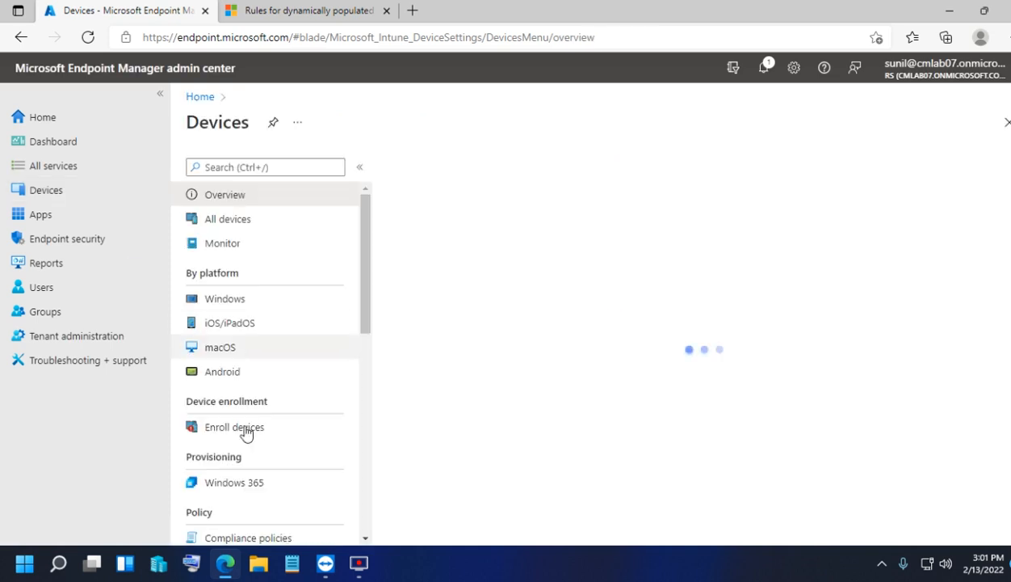
{"action": "scroll", "coordinate": [242, 415], "scroll_direction": "down", "scroll_amount": 5}
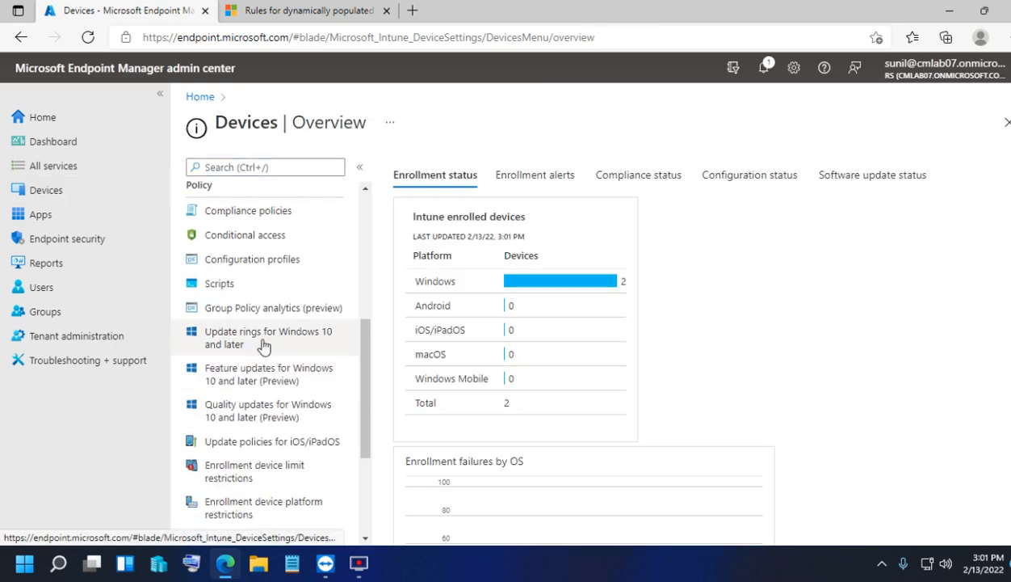
{"action": "left_click", "coordinate": [263, 260]}
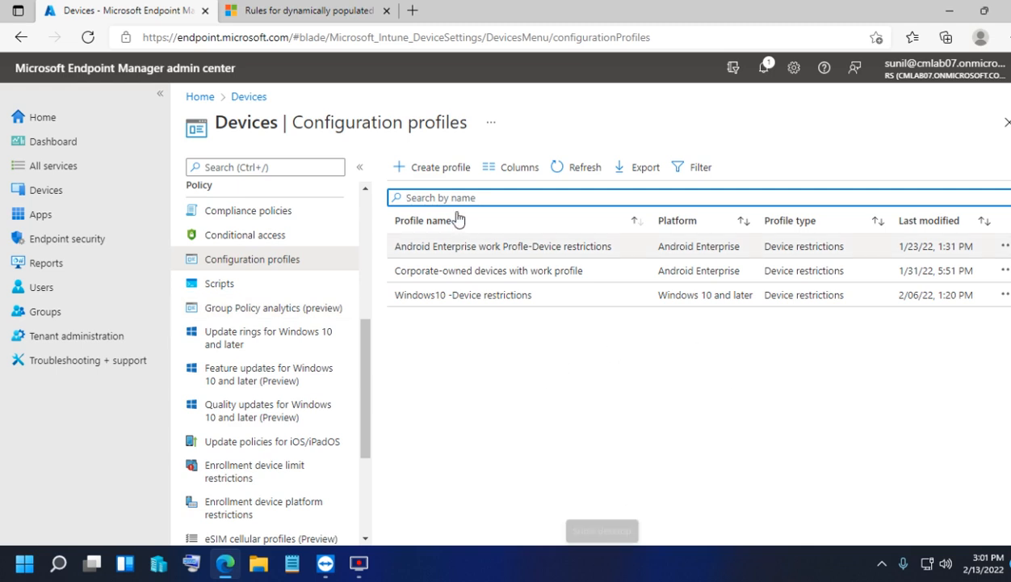
- Create a Windows 10 and later profile from the Domain Join template
{"action": "left_click", "coordinate": [430, 169]}
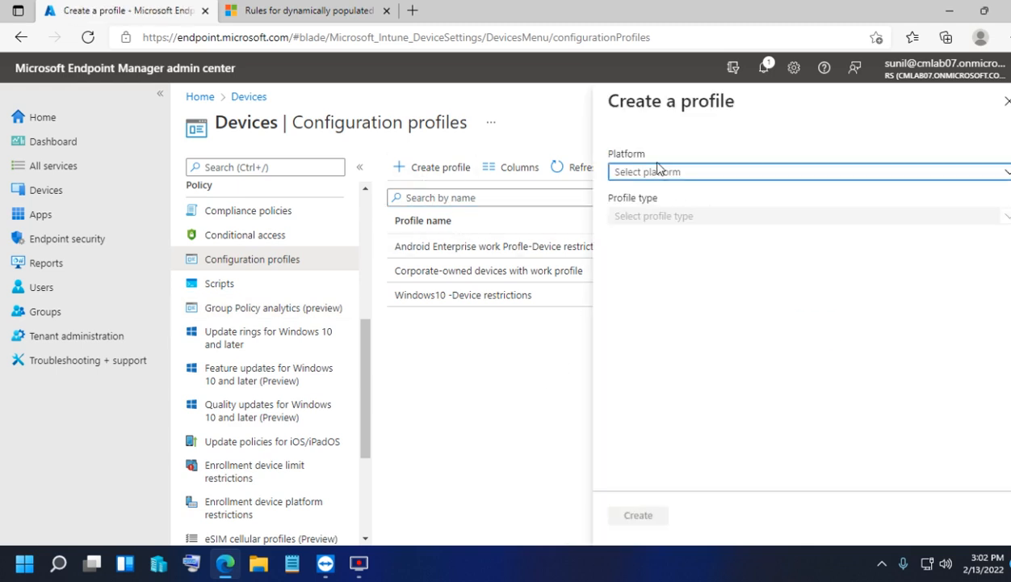
{"action": "left_click", "coordinate": [656, 171]}
{"action": "left_click", "coordinate": [667, 313]}
{"action": "left_click", "coordinate": [662, 216]}
{"action": "left_click", "coordinate": [633, 262]}
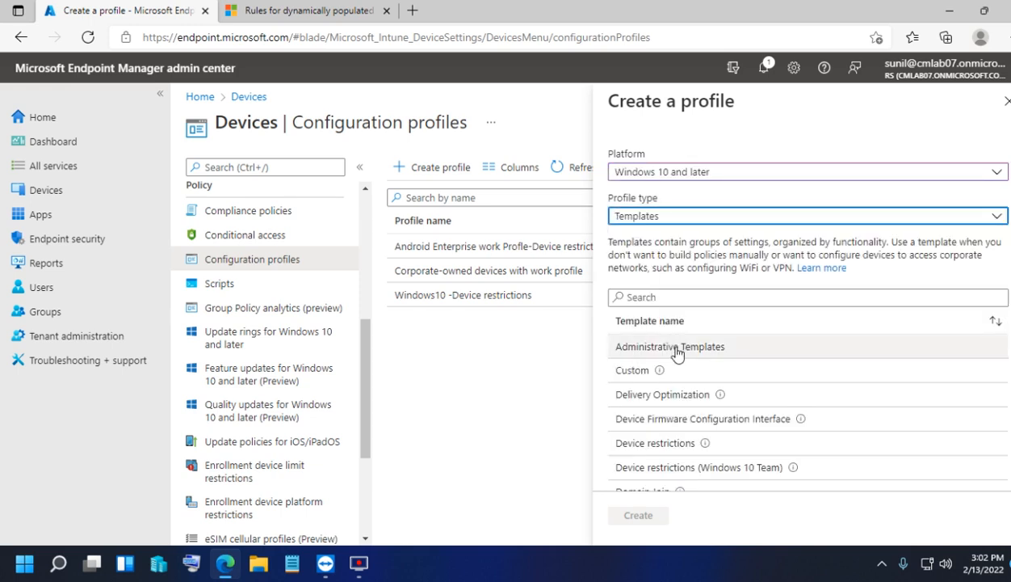
{"action": "scroll", "coordinate": [677, 353], "scroll_direction": "down", "scroll_amount": 5}
{"action": "left_click", "coordinate": [645, 280]}
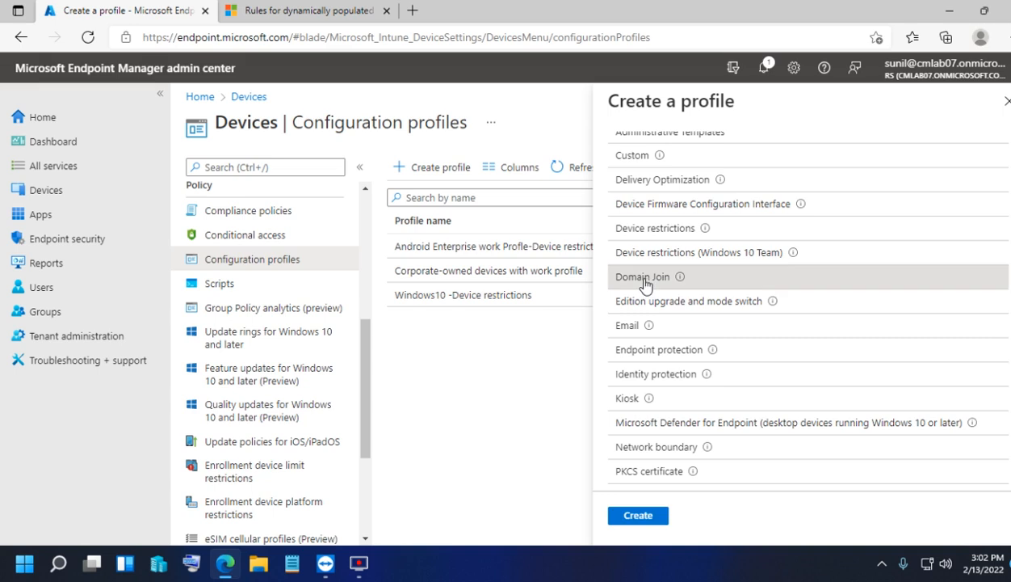
{"action": "left_click", "coordinate": [634, 515]}
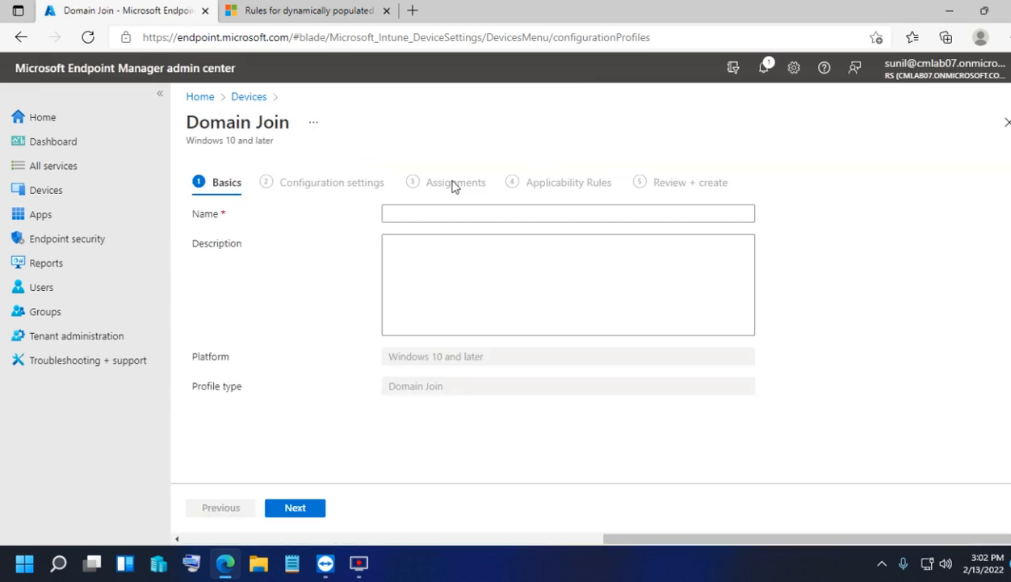
- Name the profile 'Domain Join-Windows' using the copied title and continue to Configuration settings
{"action": "triple_click", "coordinate": [245, 122]}
{"action": "key", "text": "ctrl+c"}
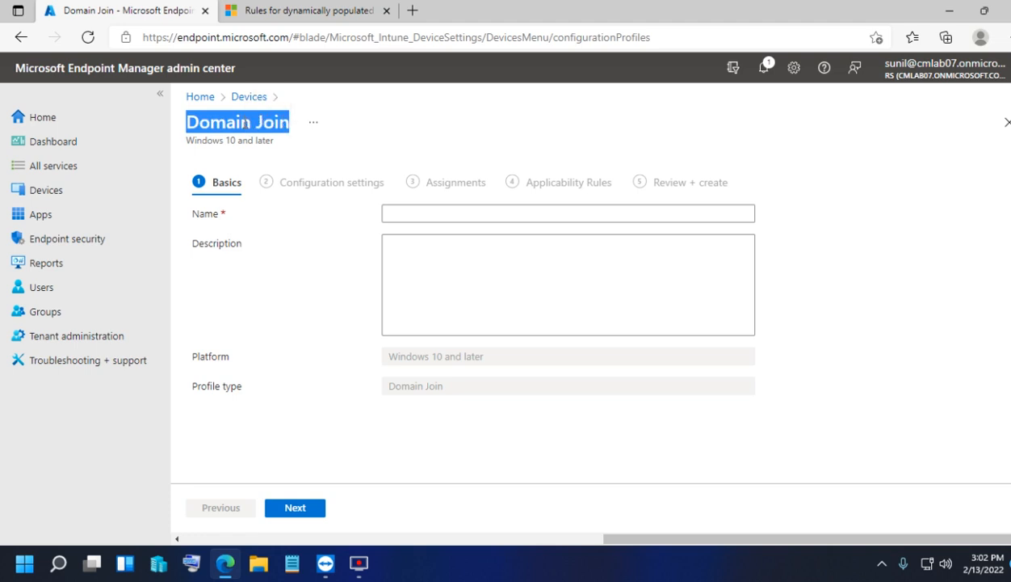
{"action": "left_click", "coordinate": [393, 213]}
{"action": "key", "text": "ctrl+v"}
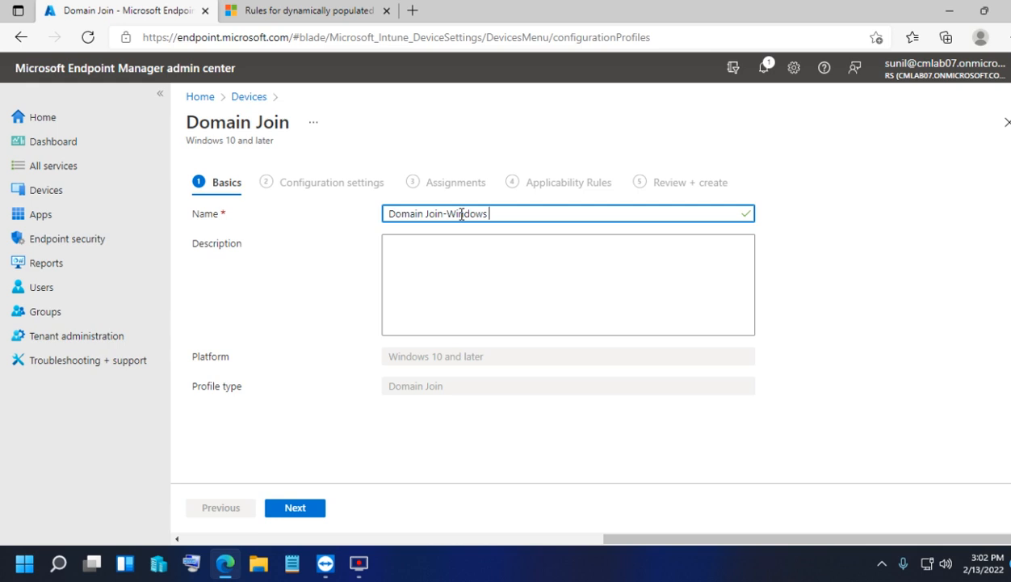
{"action": "left_click", "coordinate": [290, 512]}
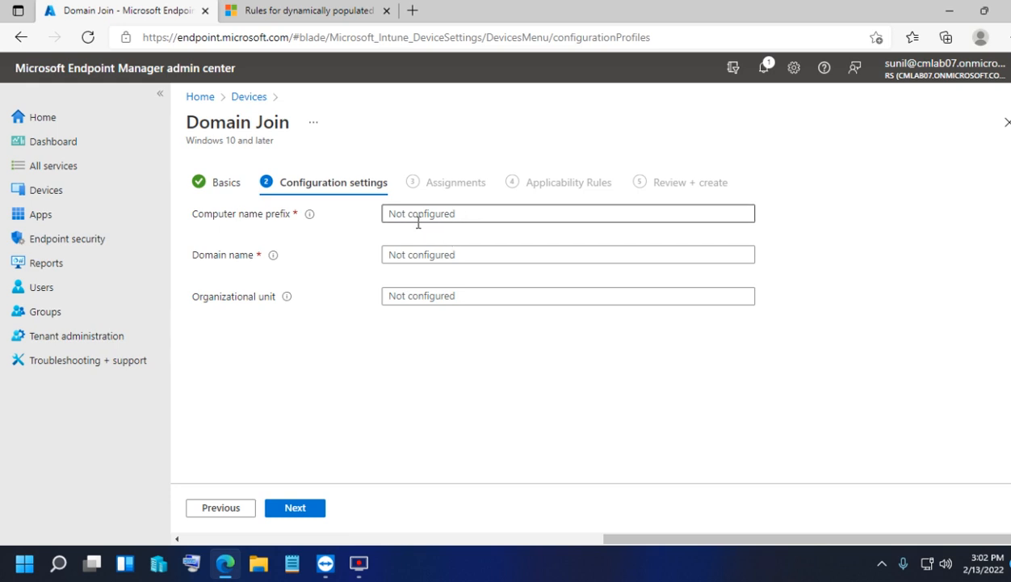
- Enter 'desktop' as the Domain Join profile's computer name prefix
{"action": "left_click", "coordinate": [395, 214]}
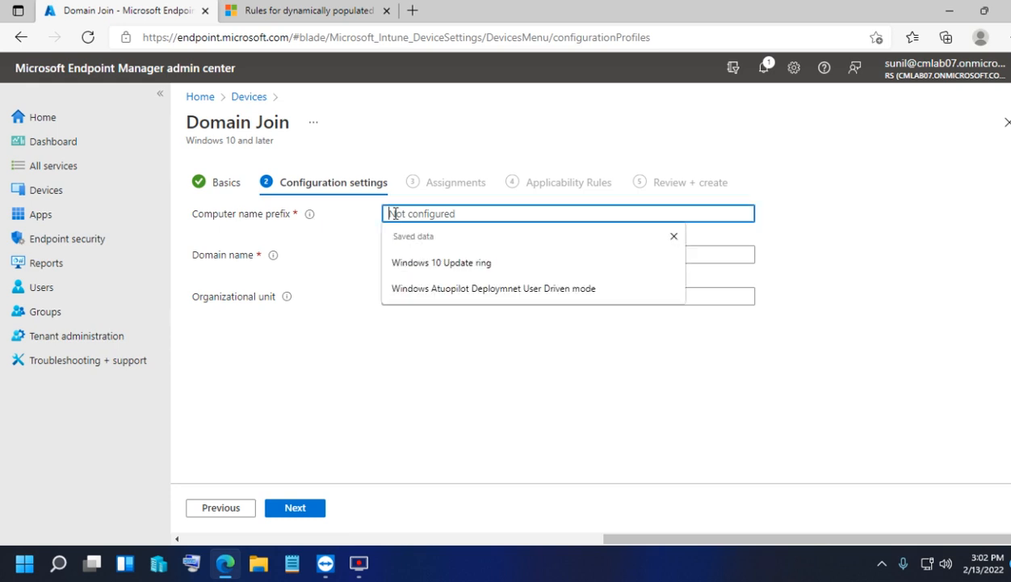
{"action": "left_click", "coordinate": [384, 346]}
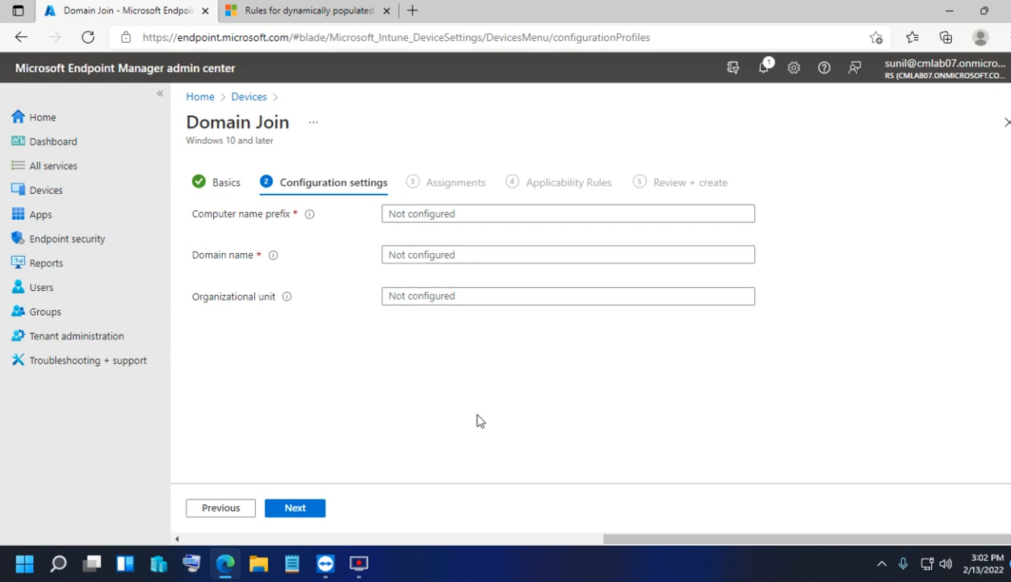
{"action": "left_click", "coordinate": [400, 213]}
{"action": "type", "text": "d"}
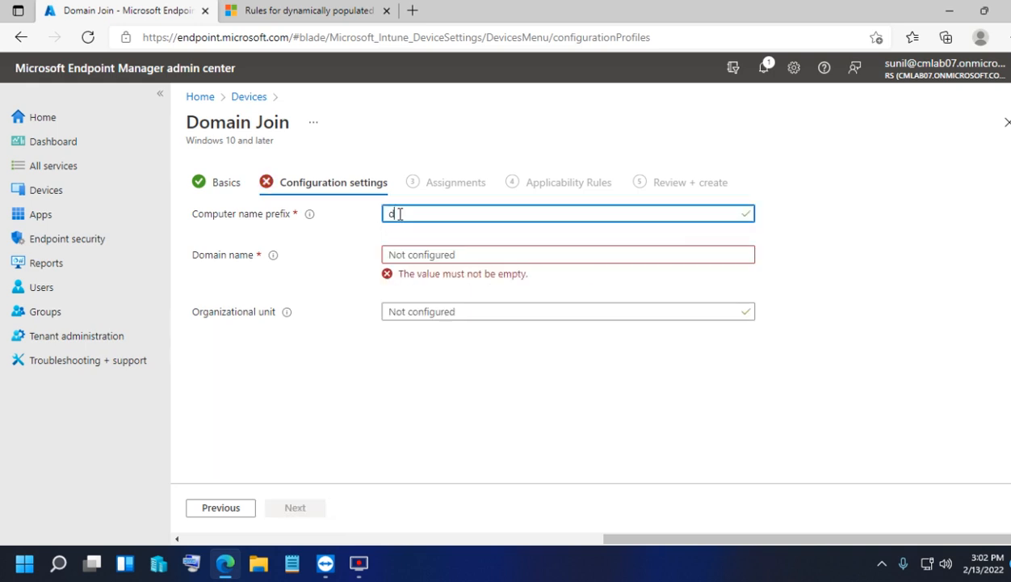
{"action": "key", "text": "BackSpace"}
{"action": "type", "text": "d"}
- Set the domain name to LAB.COM and move on to group assignments
{"action": "left_click", "coordinate": [399, 254]}
{"action": "left_click", "coordinate": [315, 296]}
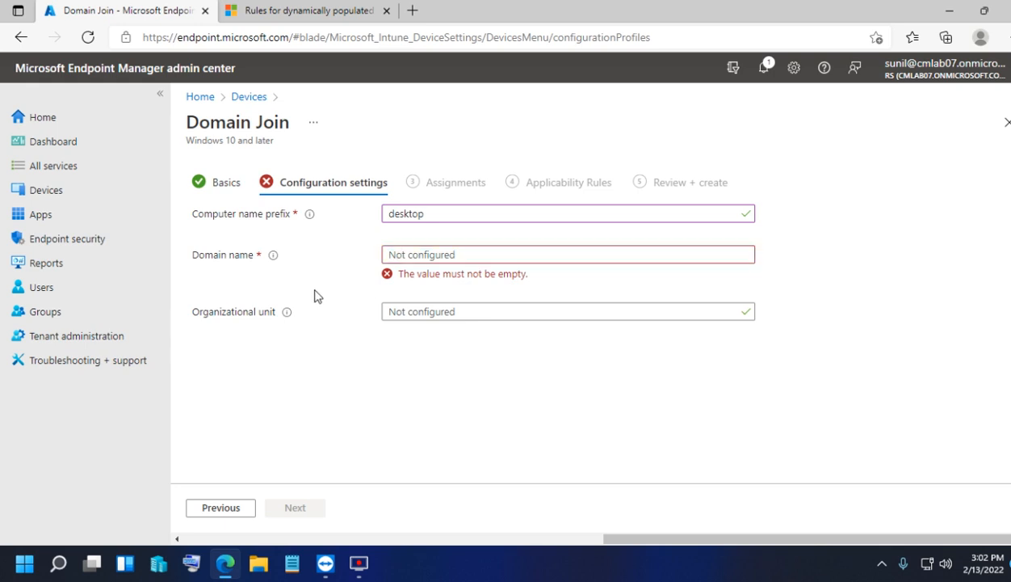
{"action": "left_click", "coordinate": [401, 260]}
{"action": "type", "text": "LAB.COM"}
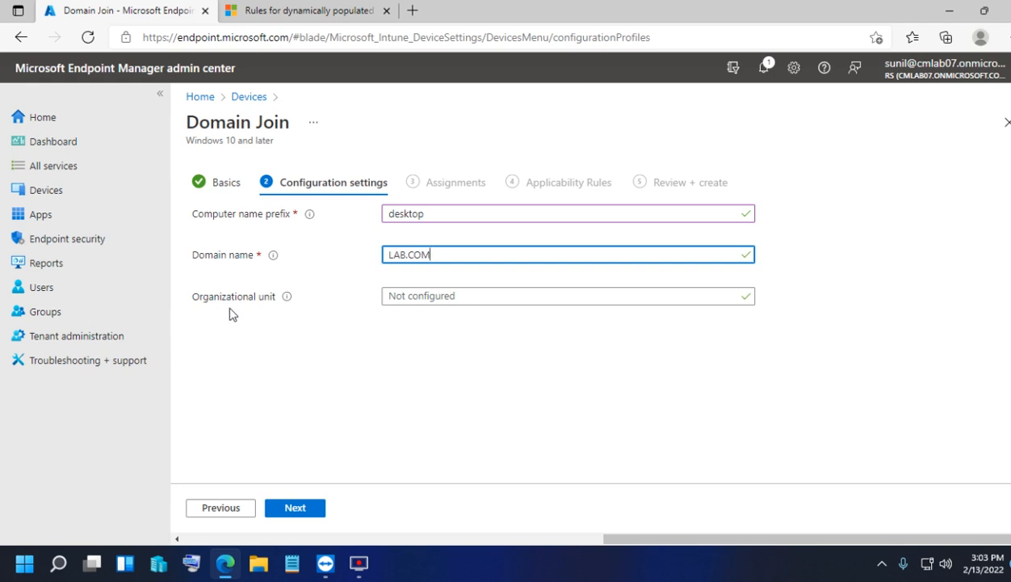
{"action": "left_click", "coordinate": [304, 515]}
{"action": "left_click", "coordinate": [260, 238]}
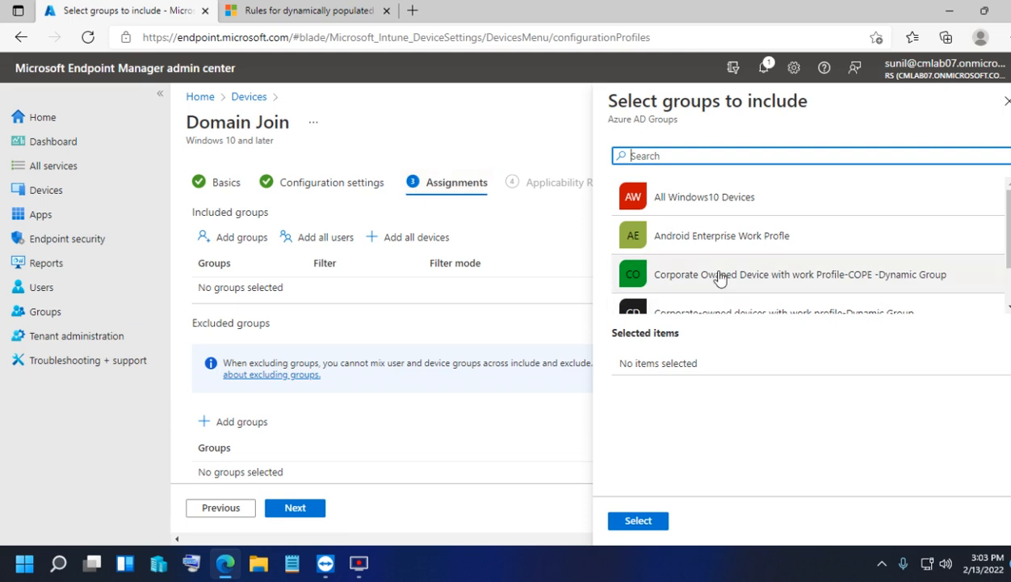
- Include the Windows Autopilot dynamic device group and create the Domain Join-Windows profile
{"action": "scroll", "coordinate": [707, 232], "scroll_direction": "down", "scroll_amount": 1}
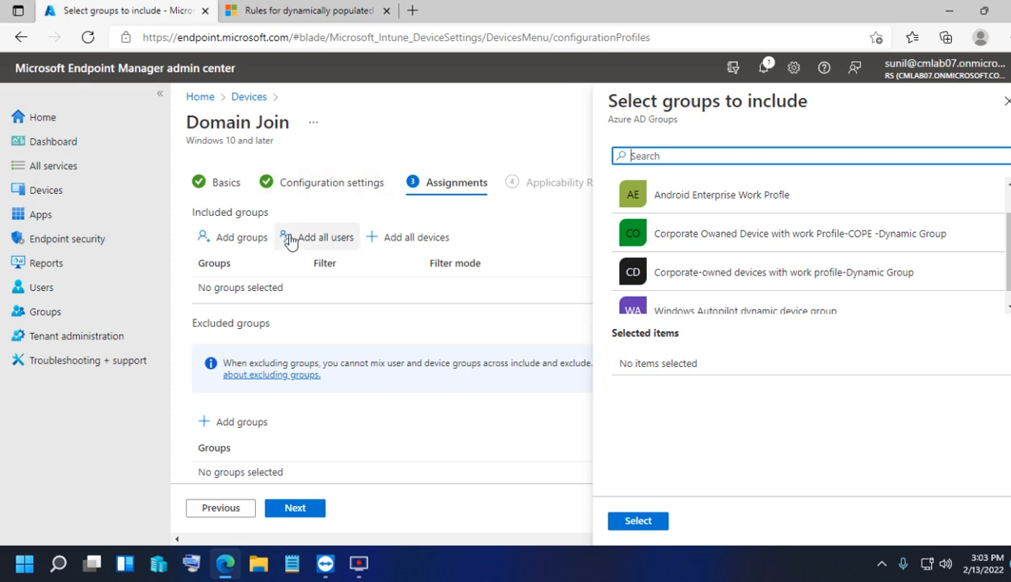
{"action": "scroll", "coordinate": [831, 253], "scroll_direction": "down", "scroll_amount": 1}
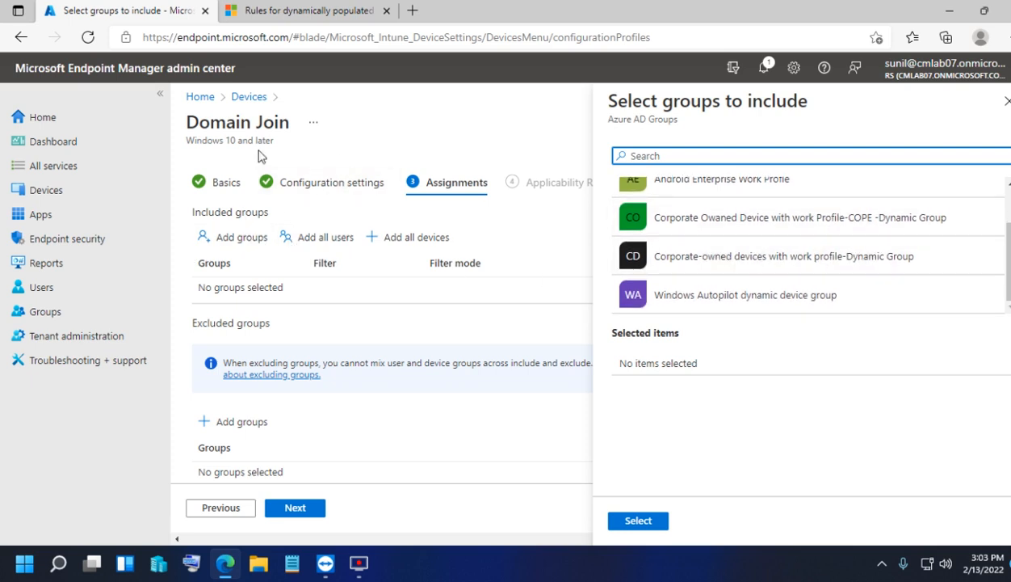
{"action": "left_click", "coordinate": [716, 308]}
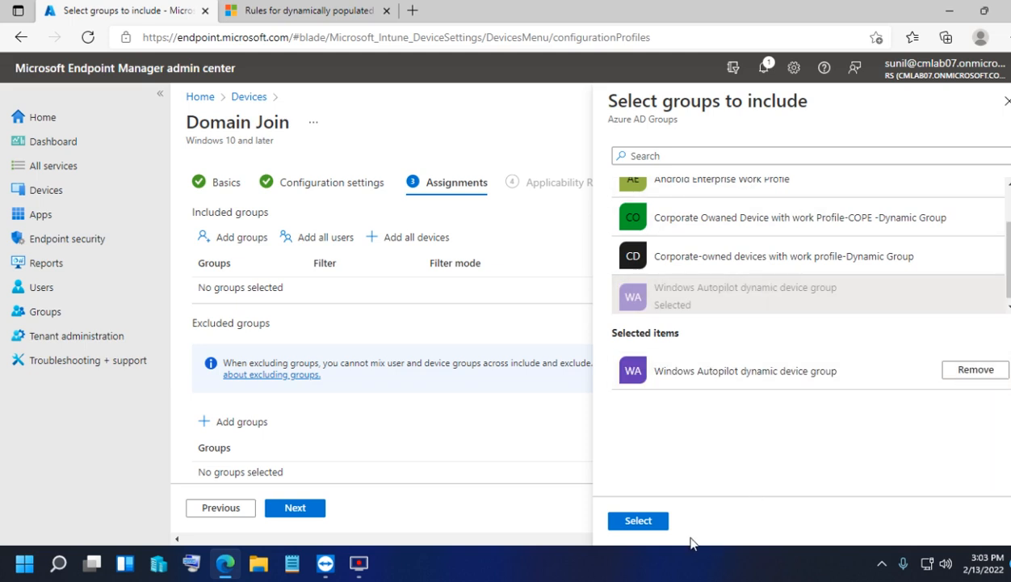
{"action": "left_click", "coordinate": [639, 522]}
{"action": "left_click", "coordinate": [280, 510]}
{"action": "left_click", "coordinate": [307, 505]}
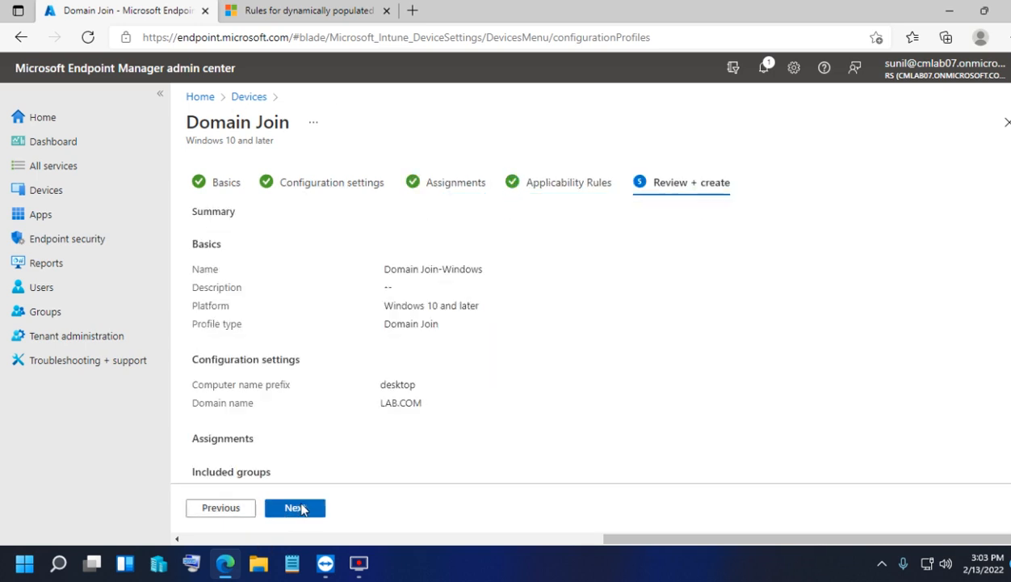
{"action": "left_click", "coordinate": [297, 506]}
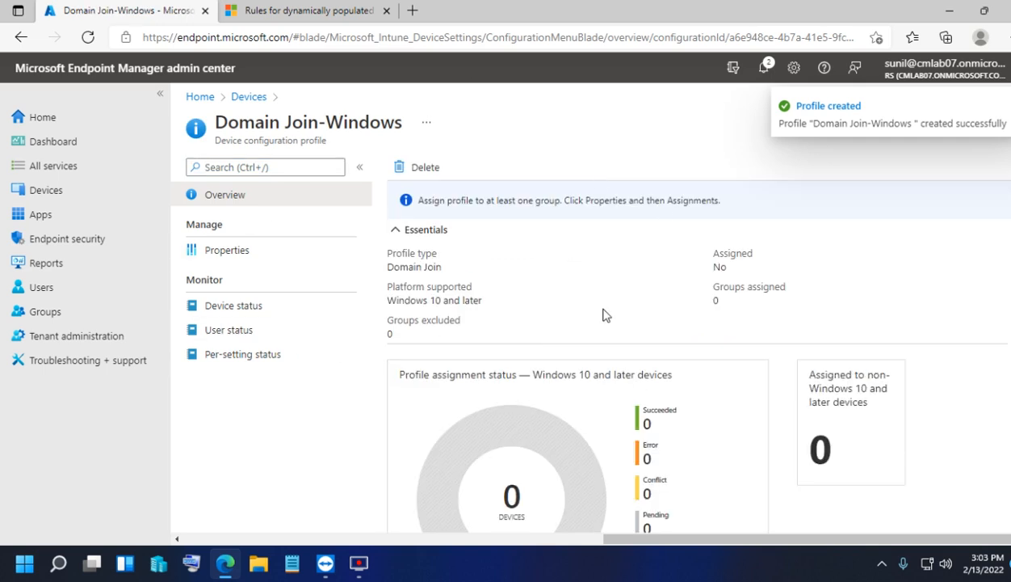
- Navigate to Devices > Windows > Windows enrollment > Deployment Profiles, which lists no profiles
{"action": "left_click", "coordinate": [43, 197]}
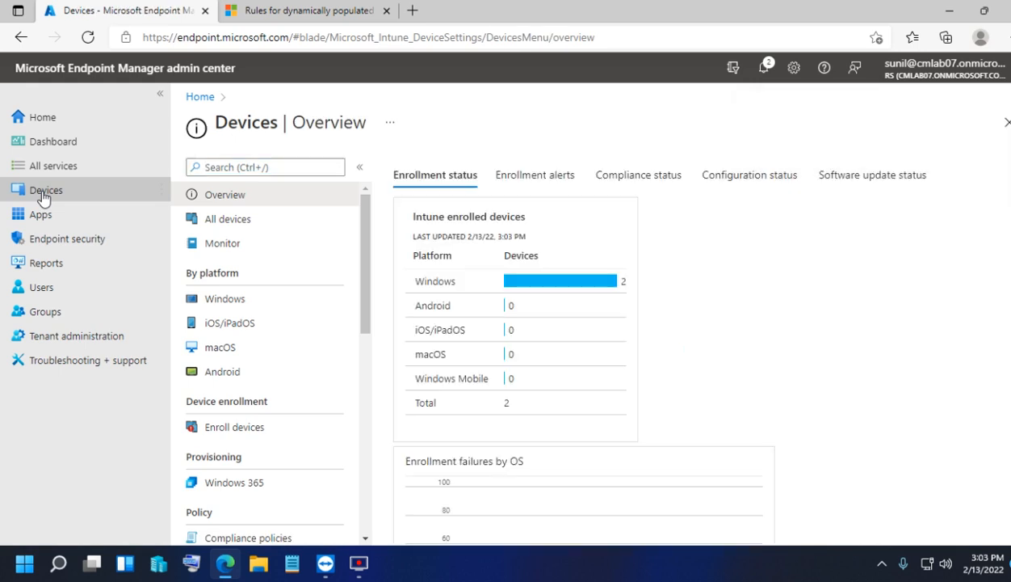
{"action": "left_click", "coordinate": [50, 192]}
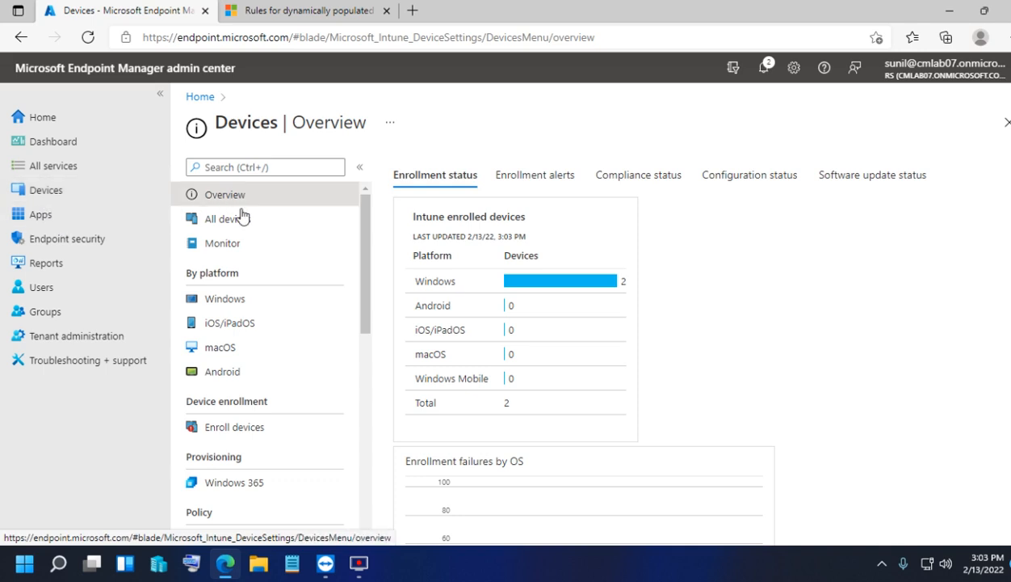
{"action": "left_click", "coordinate": [247, 299]}
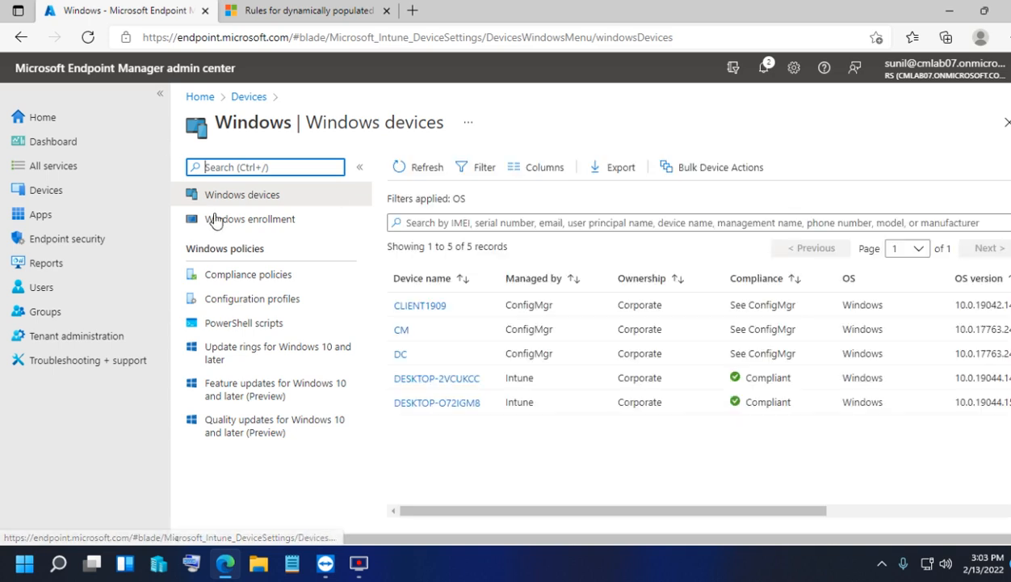
{"action": "left_click", "coordinate": [243, 222]}
{"action": "scroll", "coordinate": [643, 421], "scroll_direction": "down", "scroll_amount": 2}
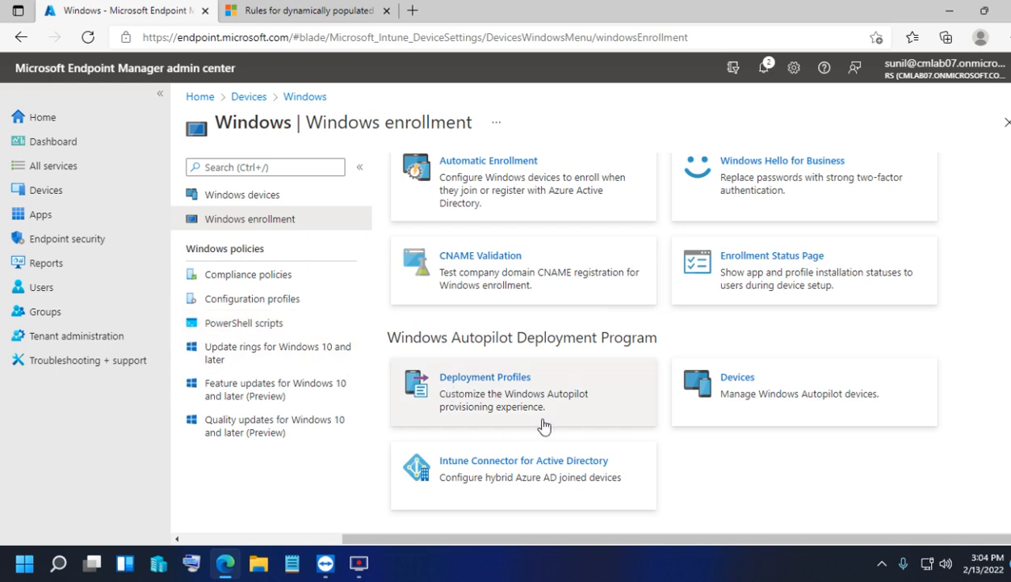
{"action": "left_click", "coordinate": [517, 392]}
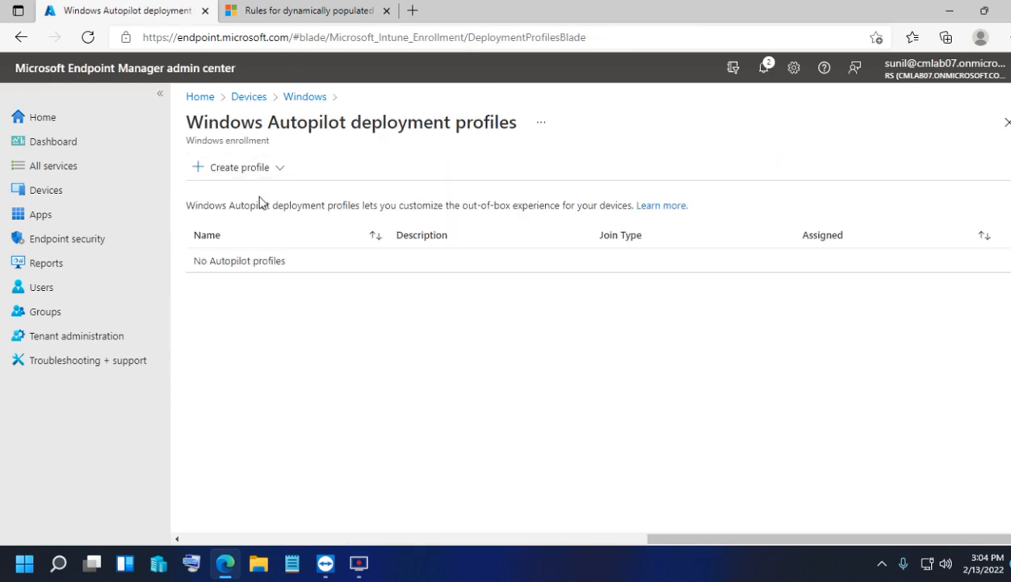
{"action": "left_click", "coordinate": [232, 171]}
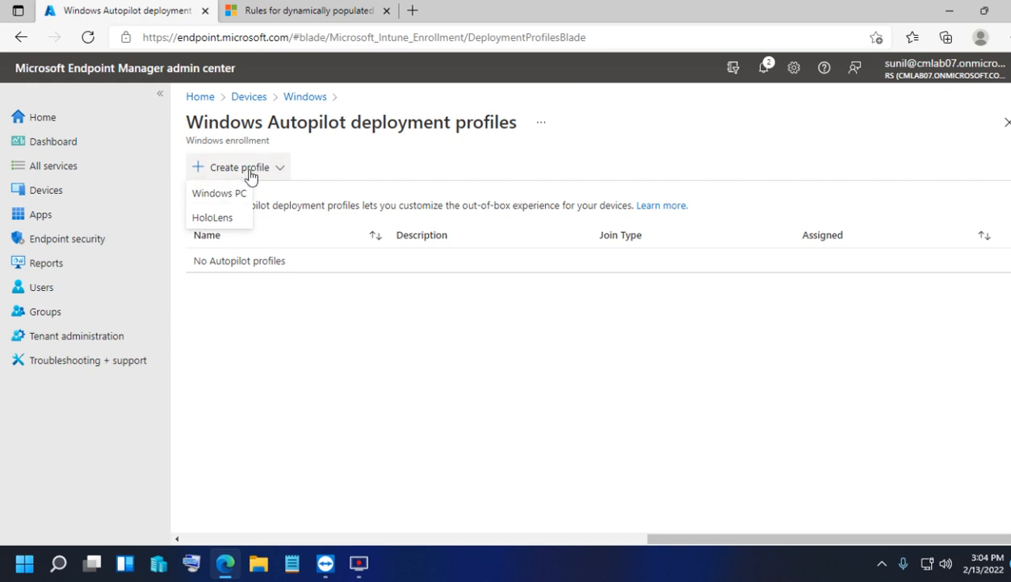
{"action": "left_click", "coordinate": [339, 381]}
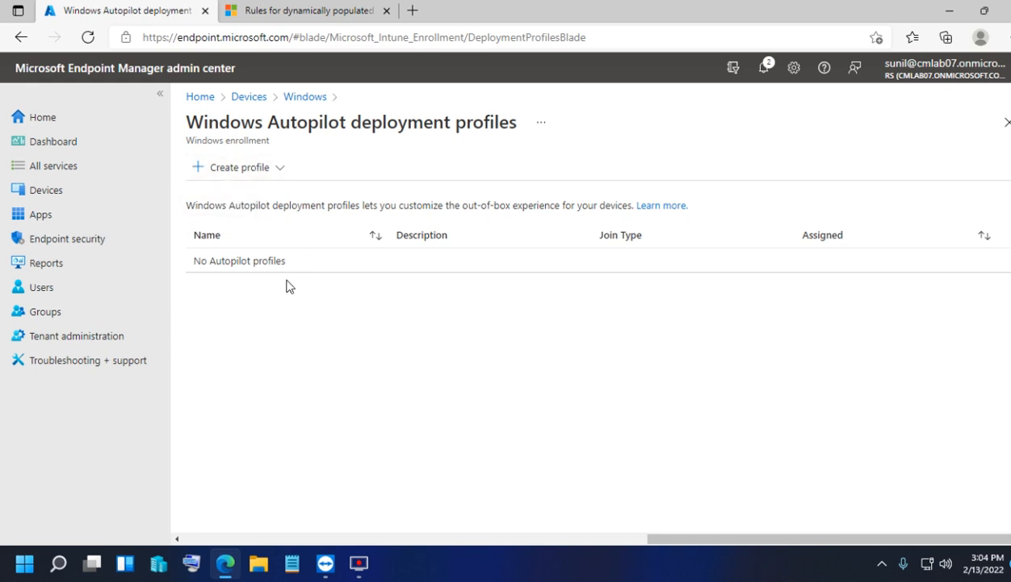
- Start a new Windows PC Autopilot profile from the Create profile menu
{"action": "left_click", "coordinate": [224, 177]}
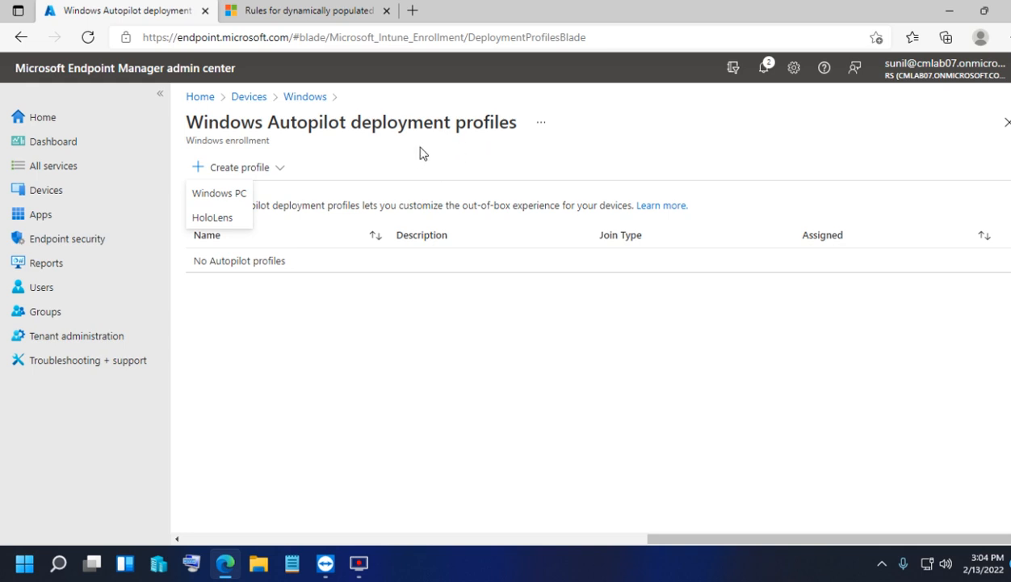
{"action": "left_click", "coordinate": [255, 291]}
{"action": "left_click", "coordinate": [229, 168]}
{"action": "left_click", "coordinate": [230, 194]}
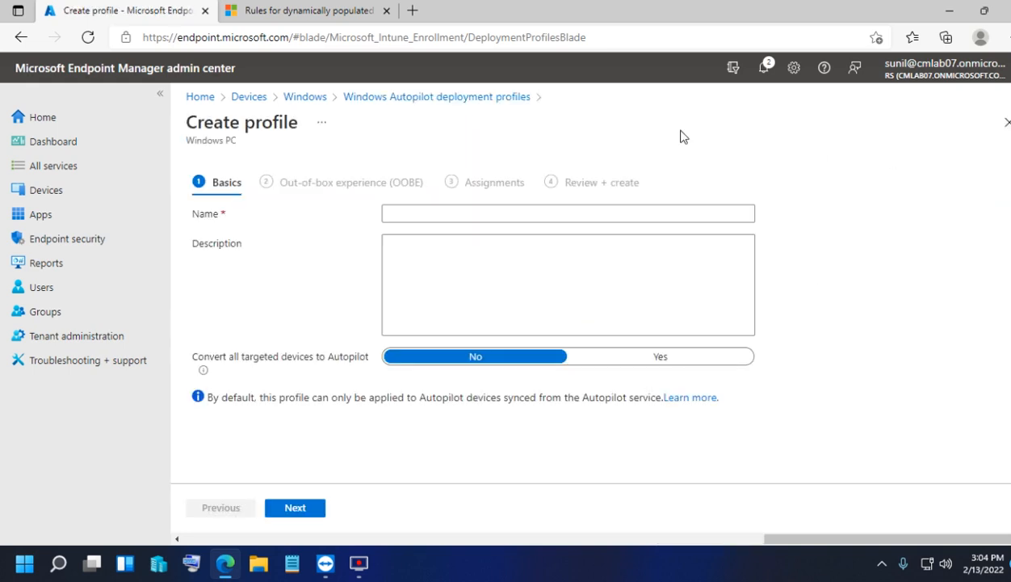
{"action": "left_click", "coordinate": [438, 214]}
- Name the profile 'Autpilot User Driven Deployment', leave device conversion off, and continue
{"action": "left_click", "coordinate": [371, 136]}
{"action": "left_click", "coordinate": [412, 209]}
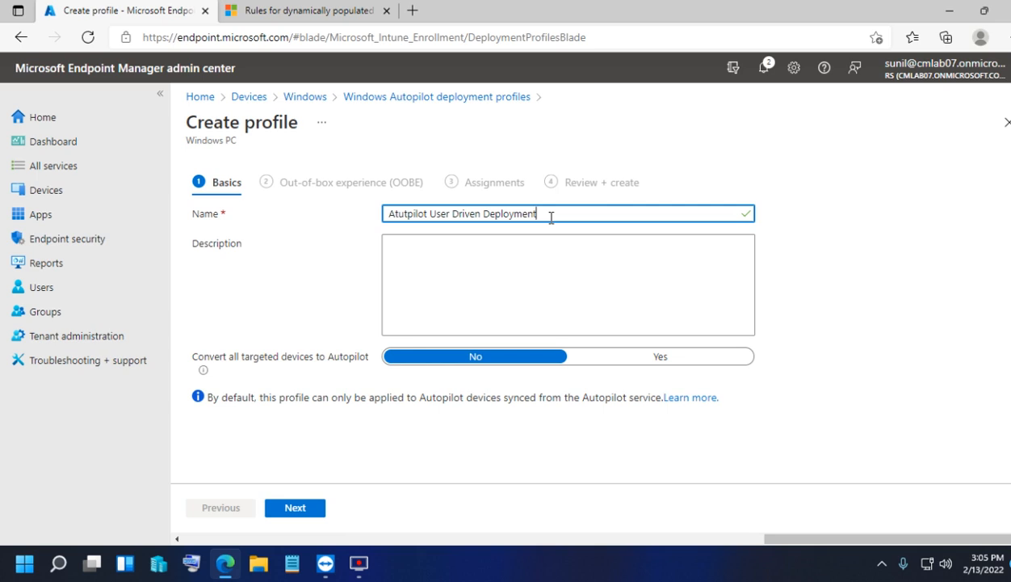
{"action": "left_click", "coordinate": [494, 243]}
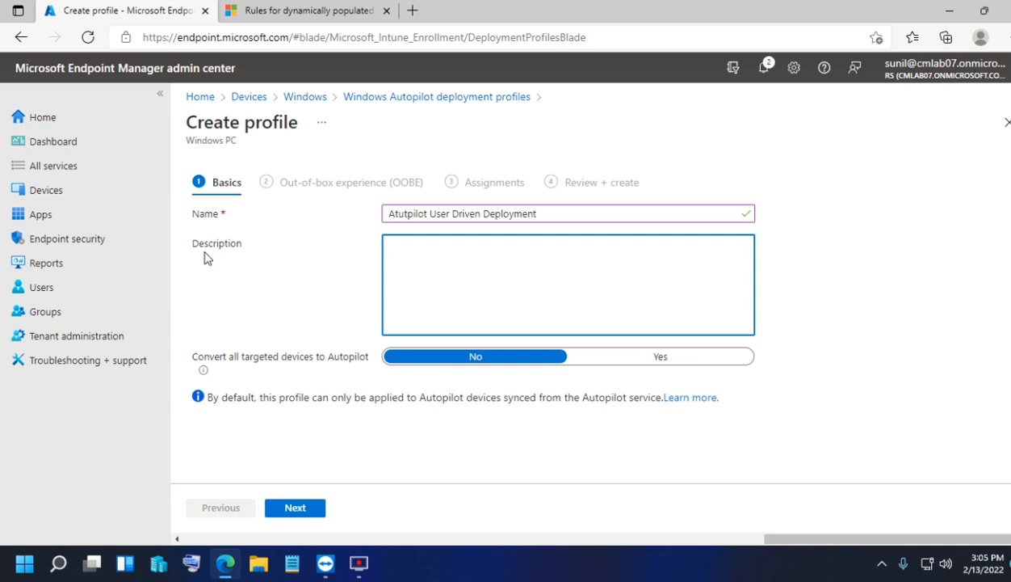
{"action": "left_click", "coordinate": [673, 358]}
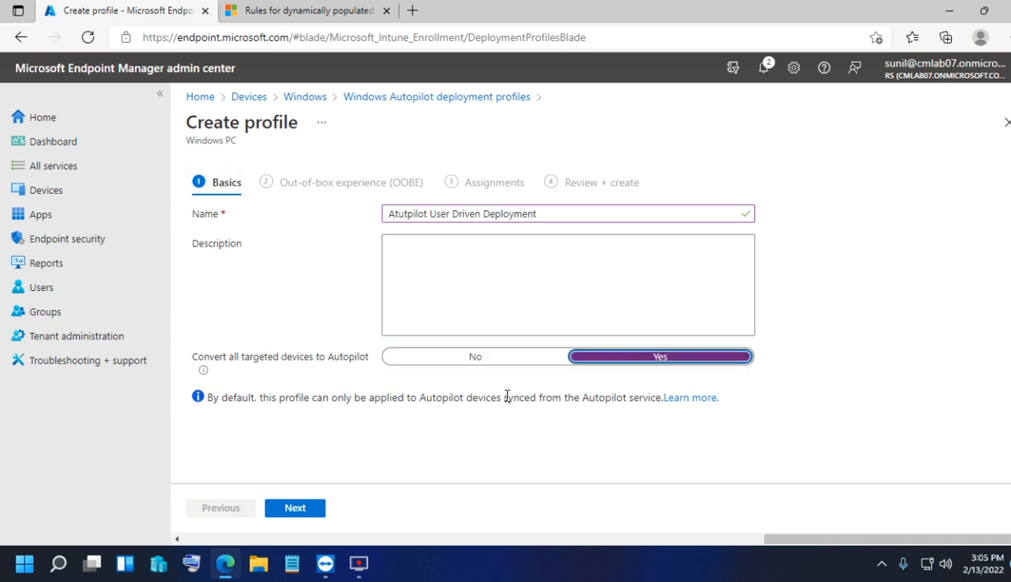
{"action": "left_click", "coordinate": [476, 358]}
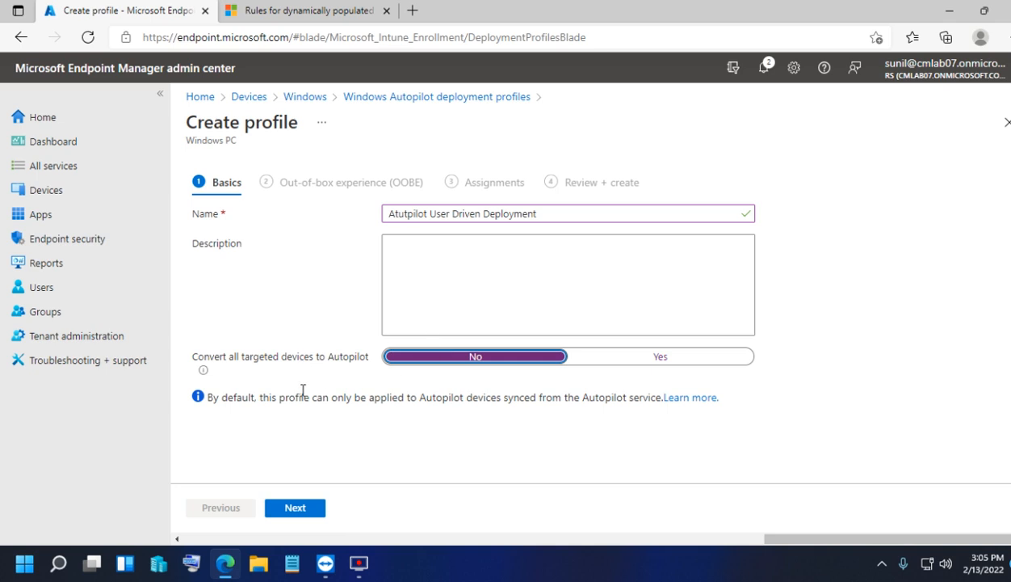
{"action": "left_click", "coordinate": [313, 511]}
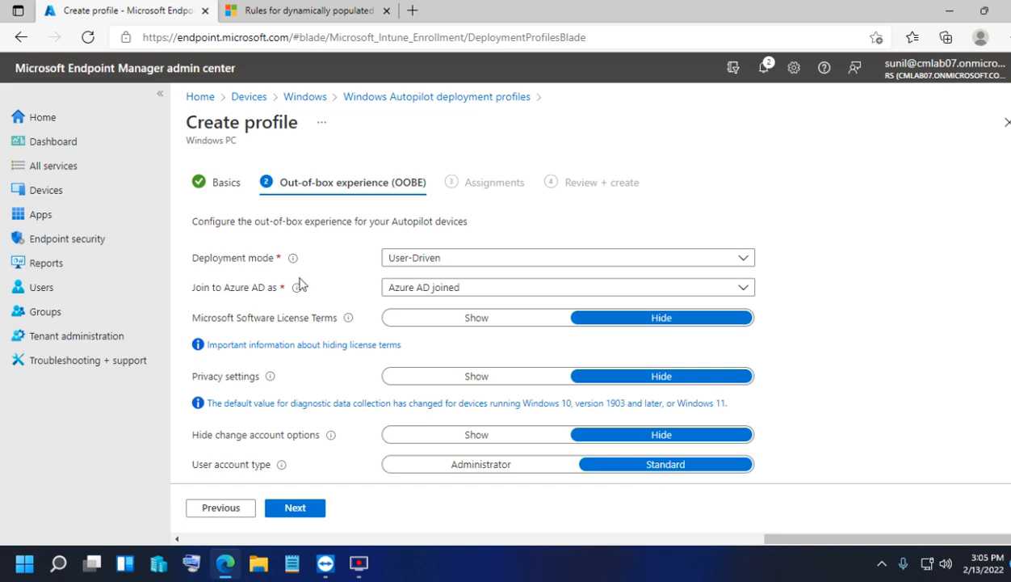
{"action": "left_click", "coordinate": [408, 259]}
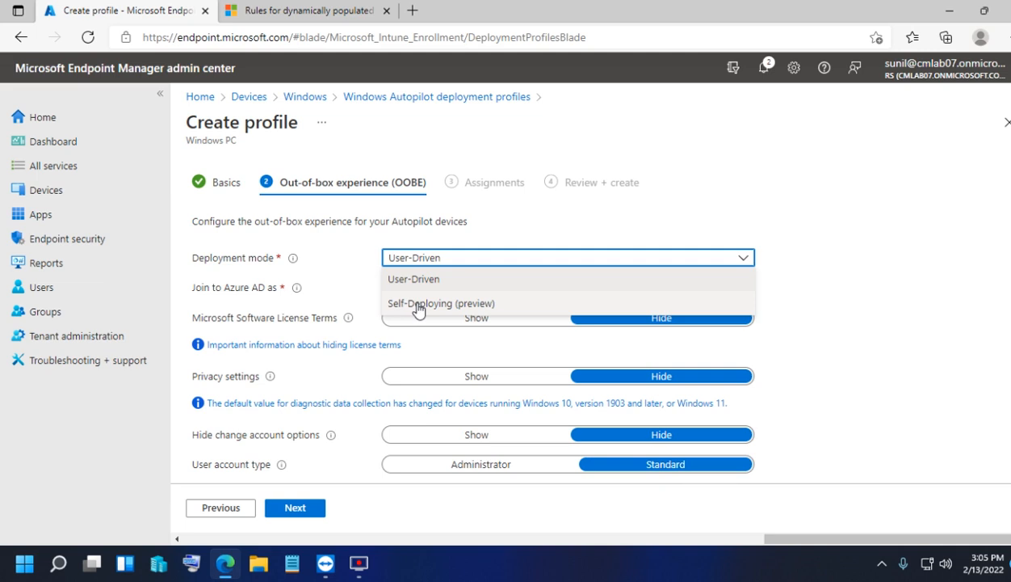
{"action": "left_click", "coordinate": [413, 281]}
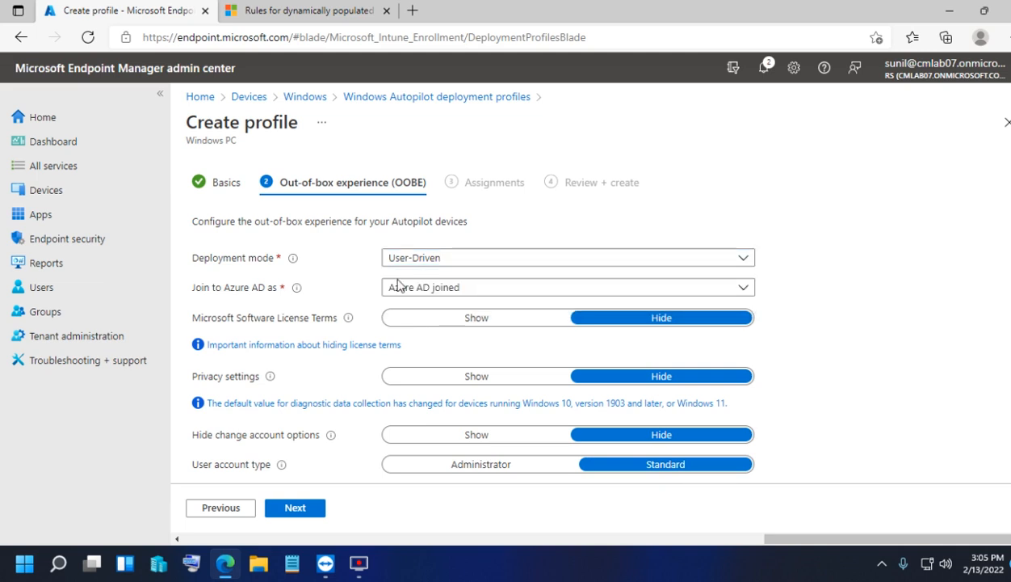
{"action": "left_click", "coordinate": [409, 258]}
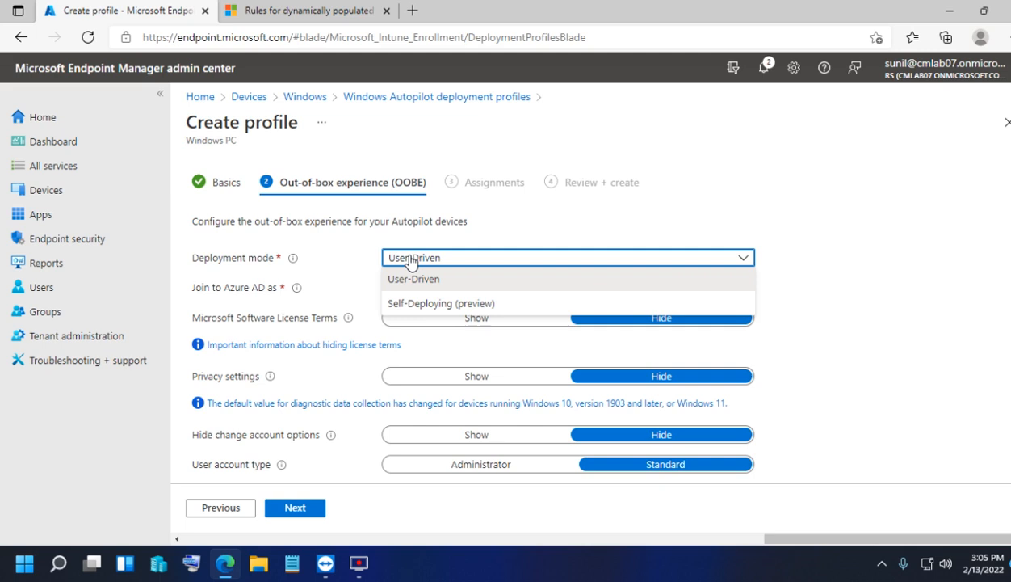
{"action": "left_click", "coordinate": [412, 306]}
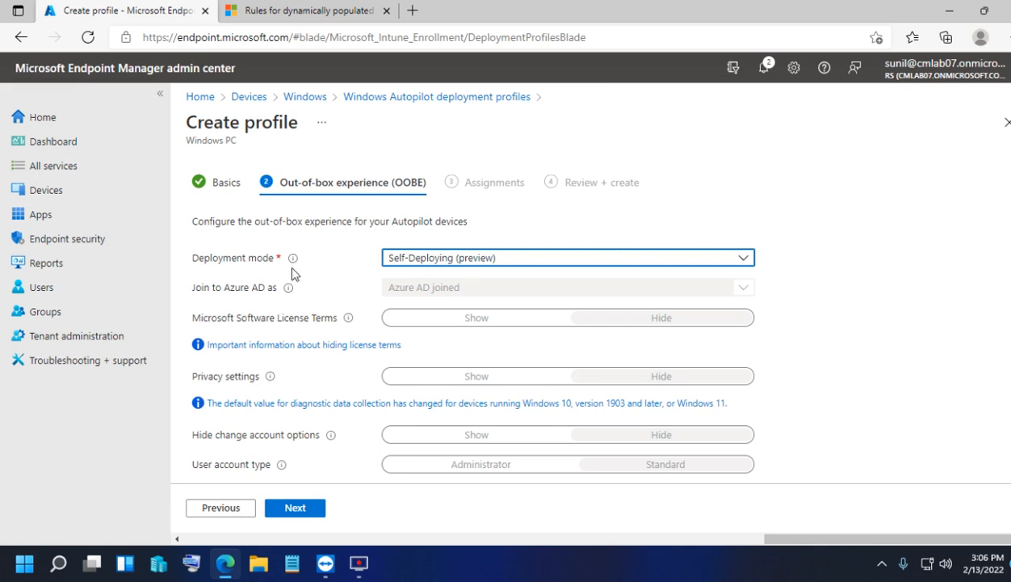
{"action": "mouse_move", "coordinate": [291, 261]}
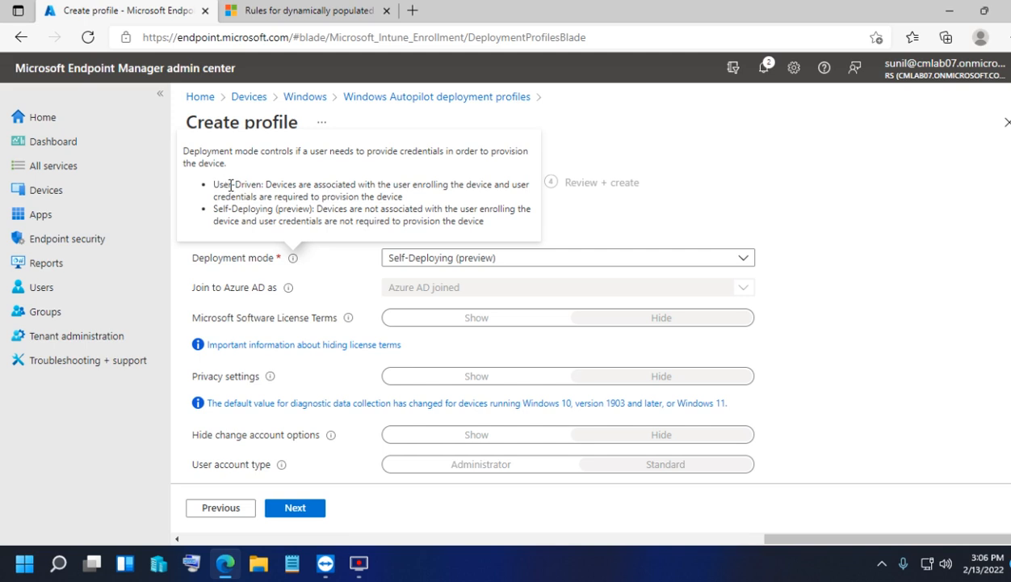
{"action": "left_click_drag", "start_coordinate": [316, 210], "coordinate": [483, 223]}
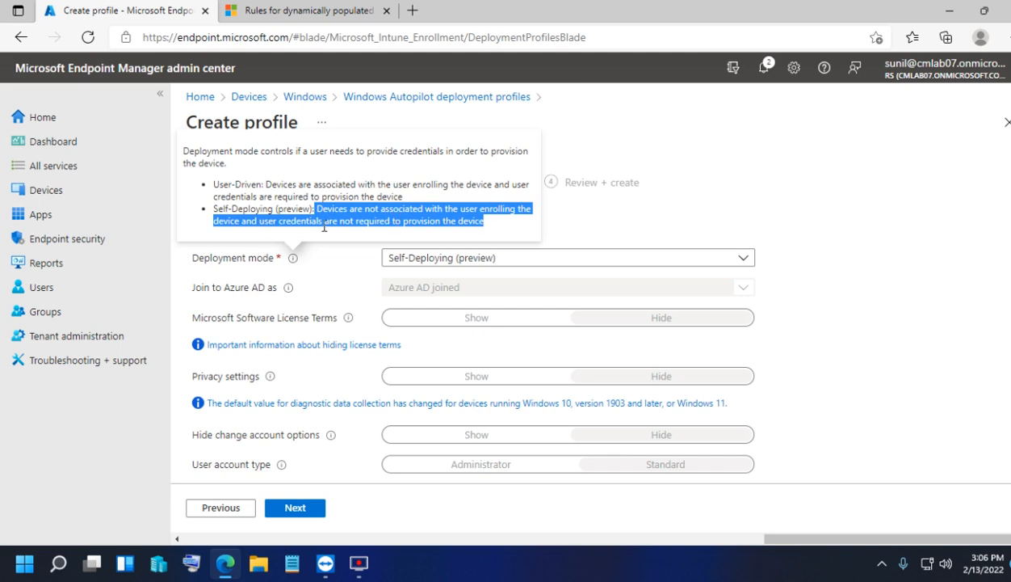
{"action": "left_click", "coordinate": [487, 220]}
{"action": "left_click_drag", "start_coordinate": [319, 211], "coordinate": [485, 224]}
{"action": "left_click_drag", "start_coordinate": [402, 196], "coordinate": [266, 188]}
{"action": "left_click", "coordinate": [290, 205]}
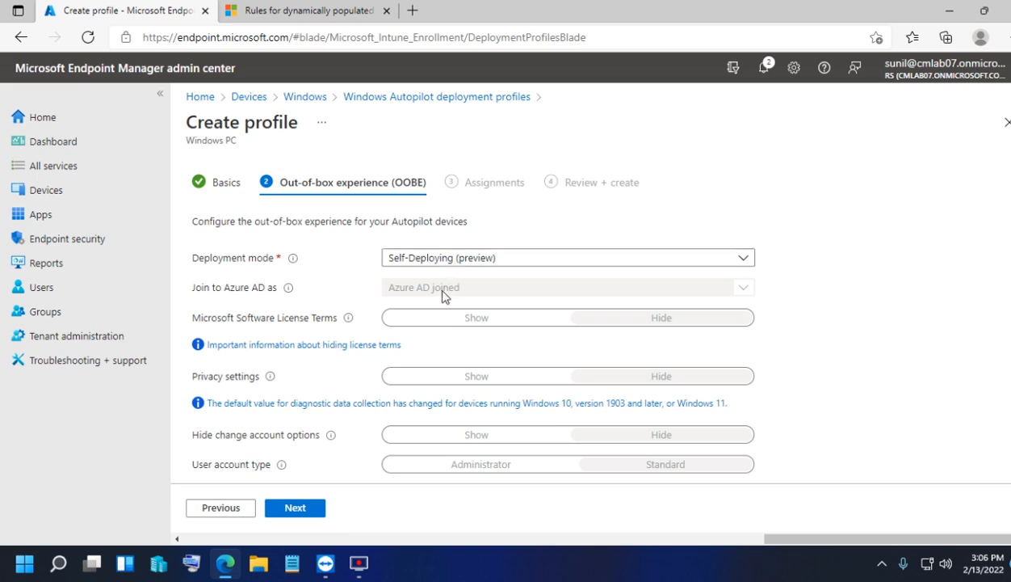
{"action": "left_click", "coordinate": [433, 259]}
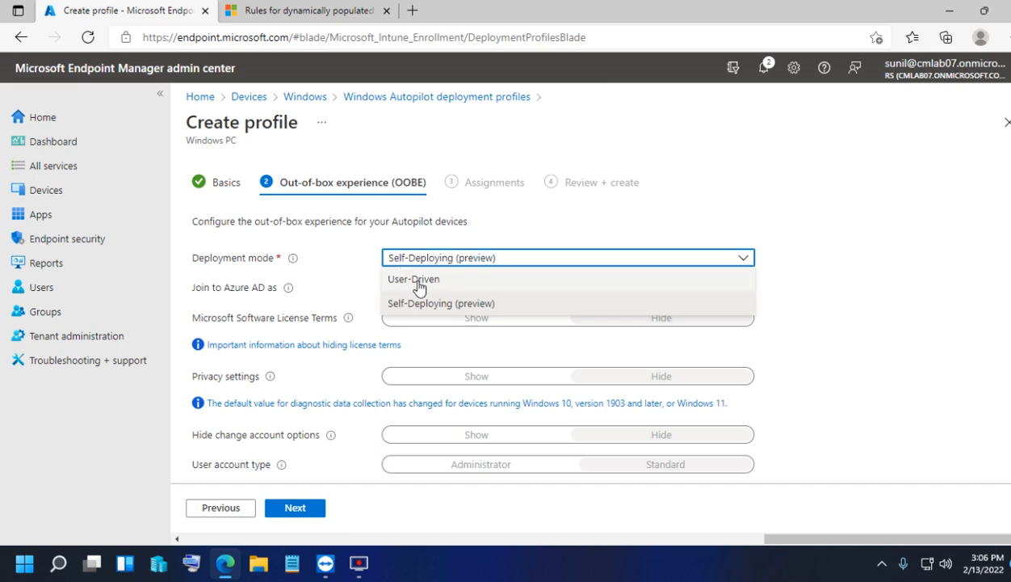
{"action": "left_click", "coordinate": [418, 282]}
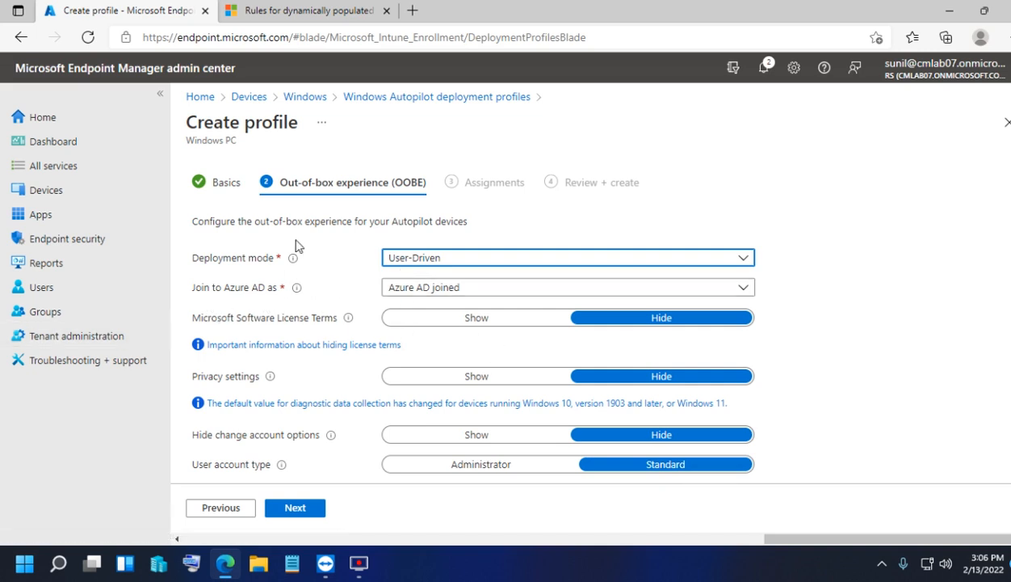
- Show the Microsoft Software License Terms and set user account type to Administrator
{"action": "scroll", "coordinate": [335, 327], "scroll_direction": "down", "scroll_amount": 2}
{"action": "scroll", "coordinate": [275, 265], "scroll_direction": "up", "scroll_amount": 1}
{"action": "scroll", "coordinate": [363, 251], "scroll_direction": "up", "scroll_amount": 1}
{"action": "scroll", "coordinate": [803, 377], "scroll_direction": "down", "scroll_amount": 2}
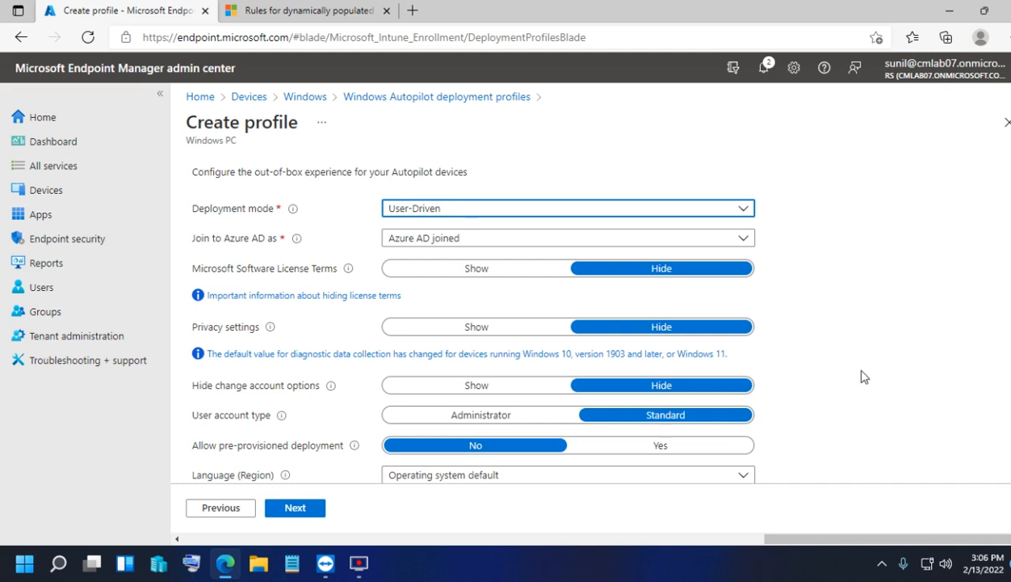
{"action": "scroll", "coordinate": [858, 360], "scroll_direction": "up", "scroll_amount": 2}
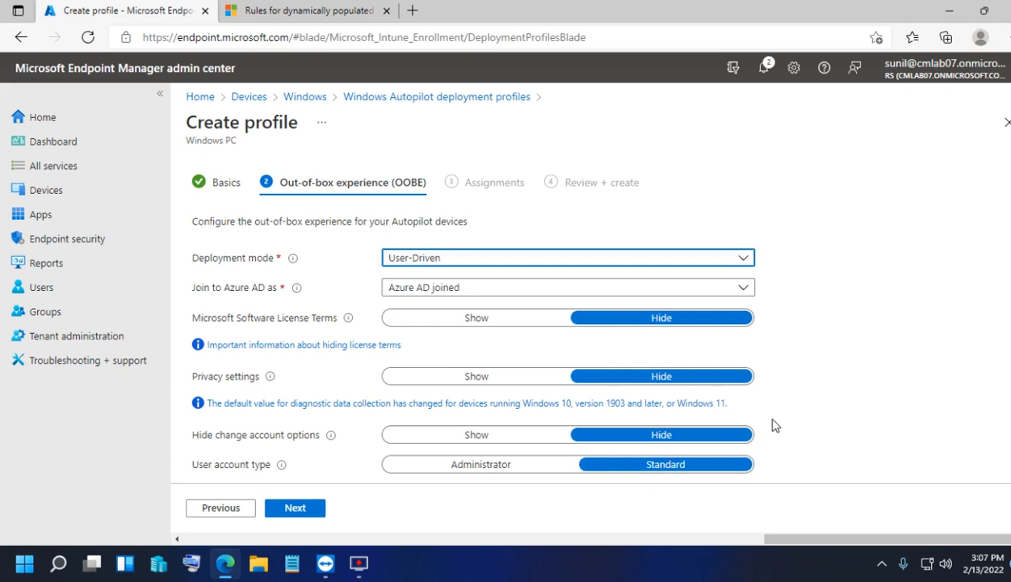
{"action": "scroll", "coordinate": [804, 372], "scroll_direction": "down", "scroll_amount": 3}
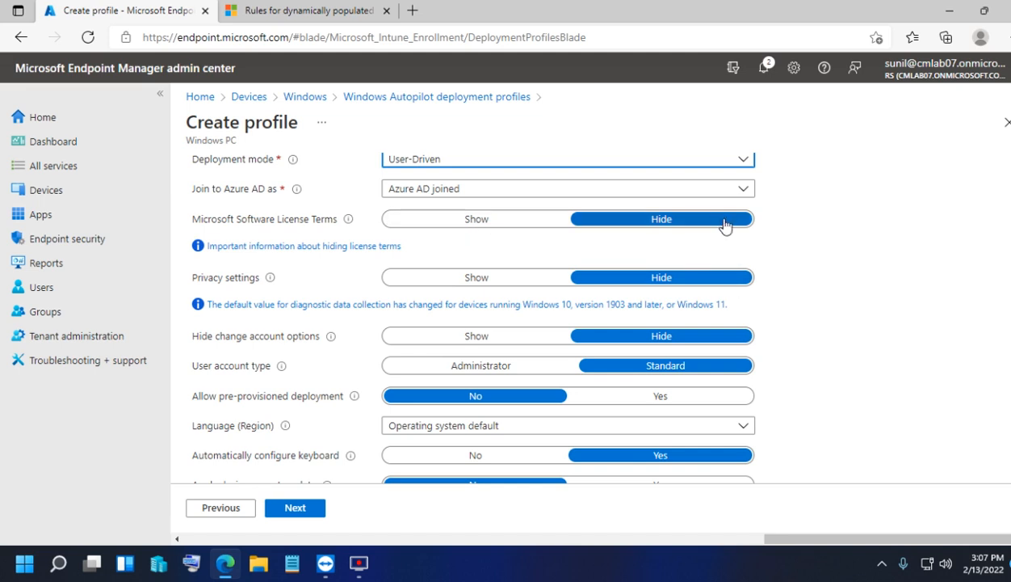
{"action": "left_click", "coordinate": [493, 221]}
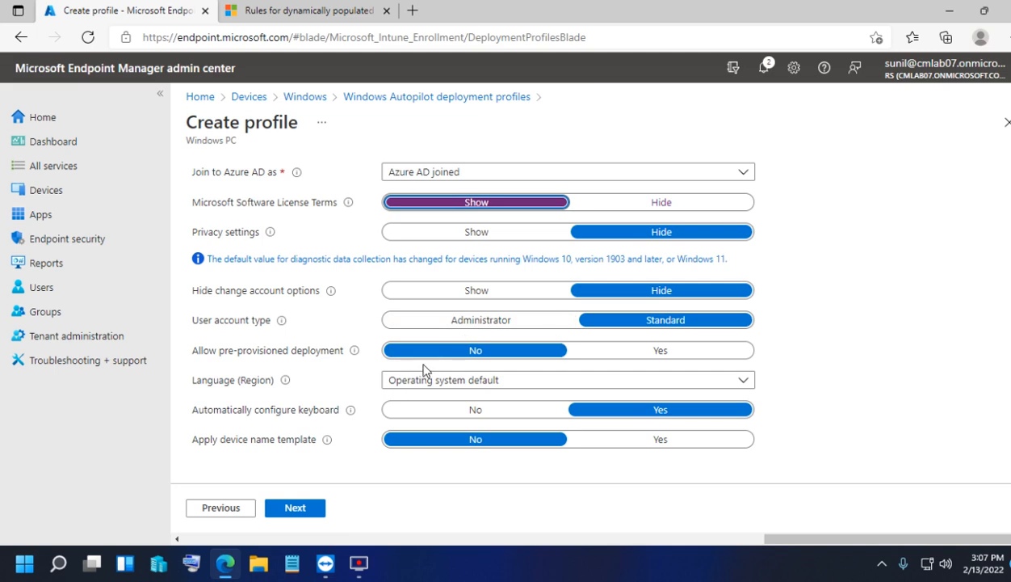
{"action": "left_click", "coordinate": [457, 321]}
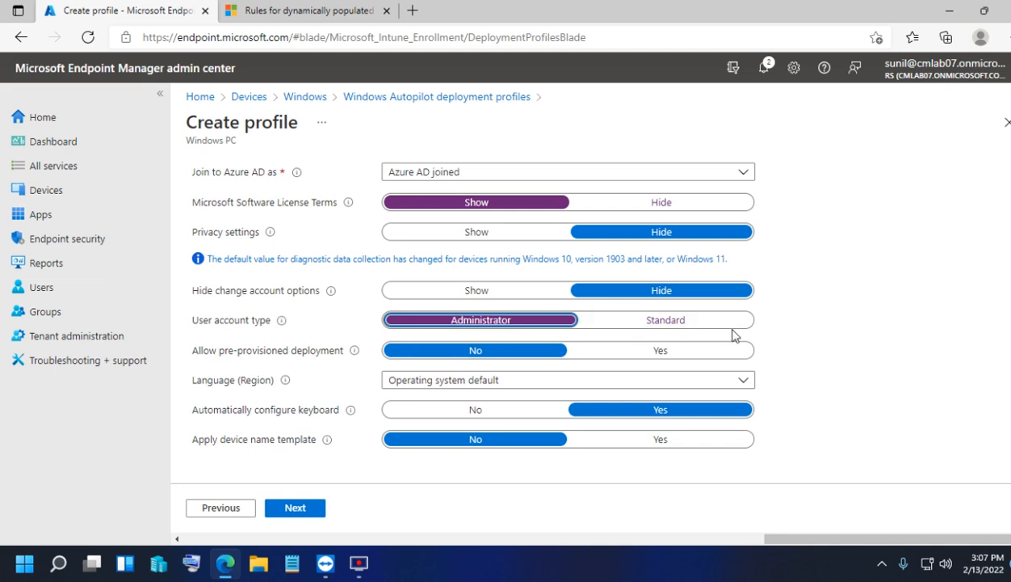
- Switch the profile's user account type to Standard
{"action": "left_click", "coordinate": [705, 330]}
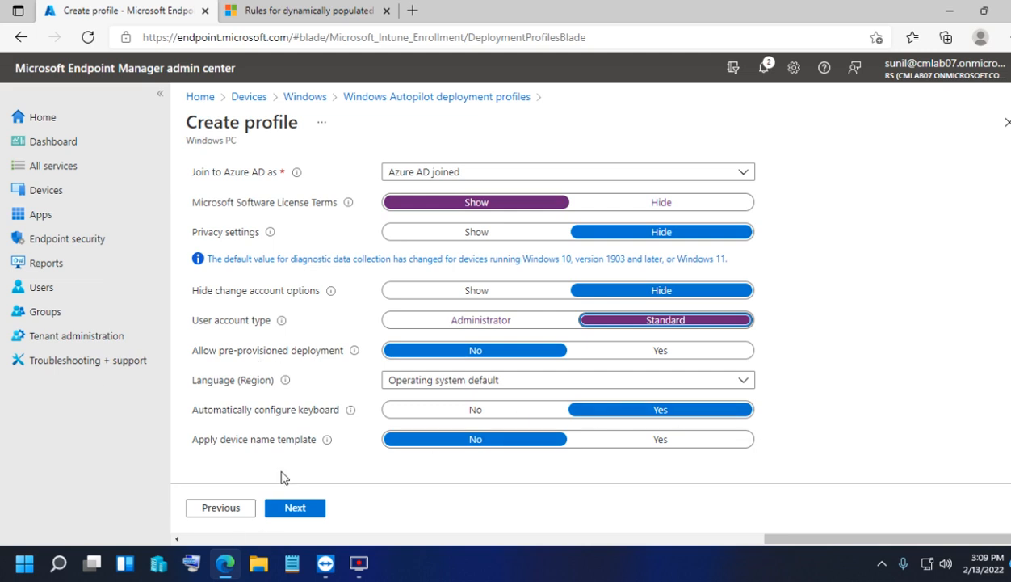
- Keep the default Language (Region), leave Apply device name template at No, and continue
{"action": "left_click", "coordinate": [416, 382]}
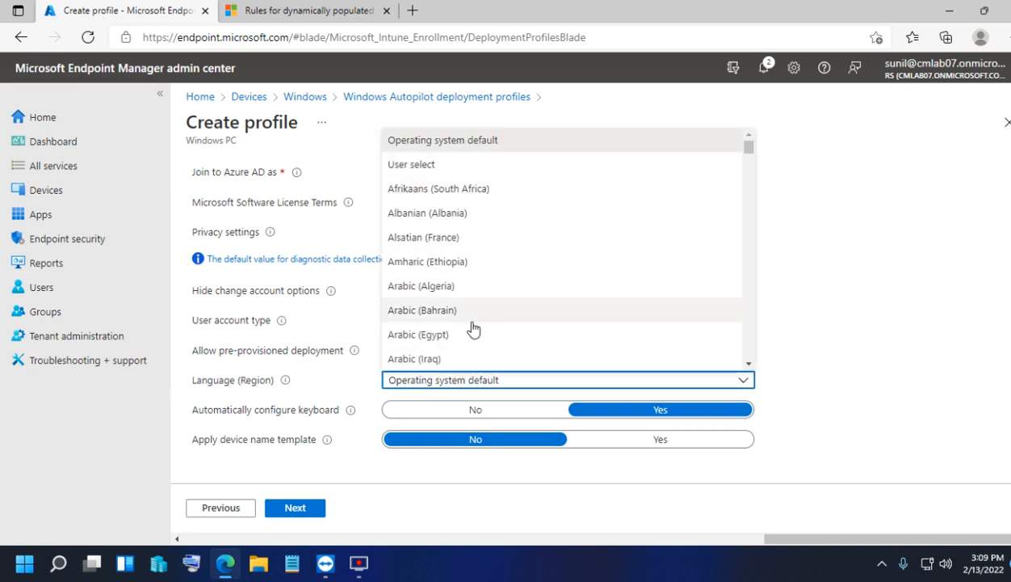
{"action": "left_click", "coordinate": [286, 389]}
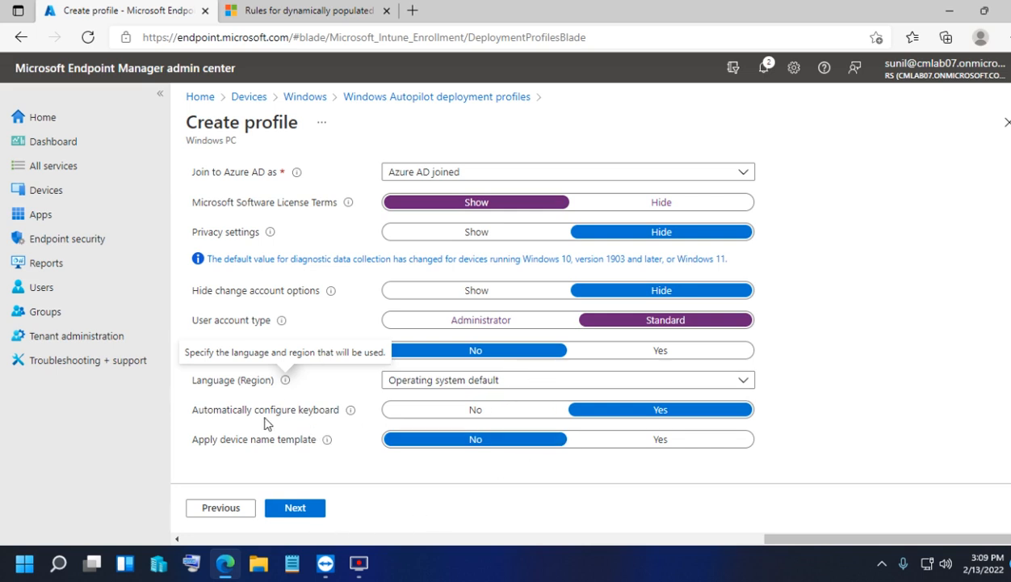
{"action": "left_click", "coordinate": [628, 440]}
{"action": "scroll", "coordinate": [534, 446], "scroll_direction": "down", "scroll_amount": 2}
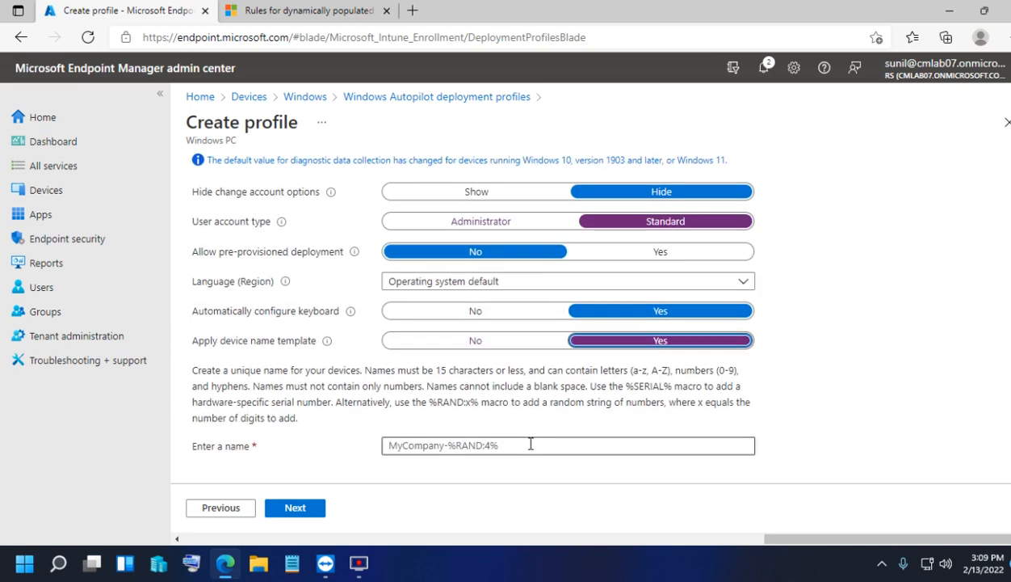
{"action": "left_click", "coordinate": [394, 446]}
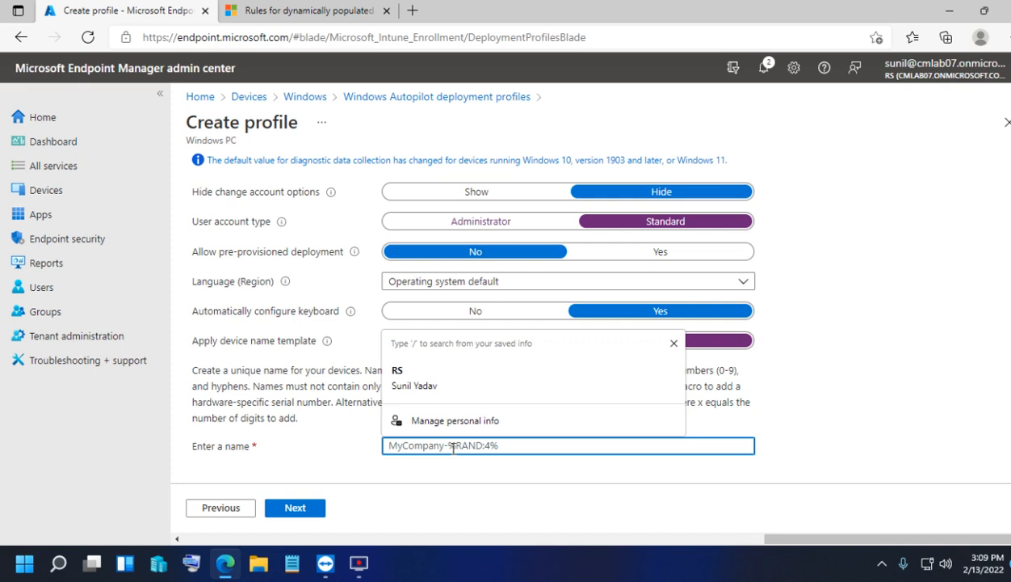
{"action": "left_click", "coordinate": [856, 408]}
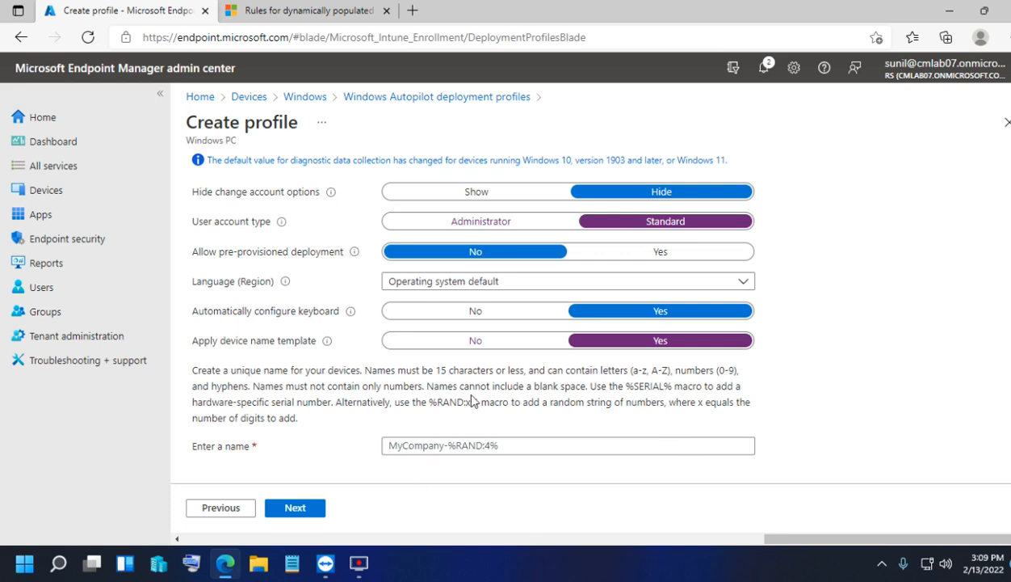
{"action": "left_click", "coordinate": [453, 341]}
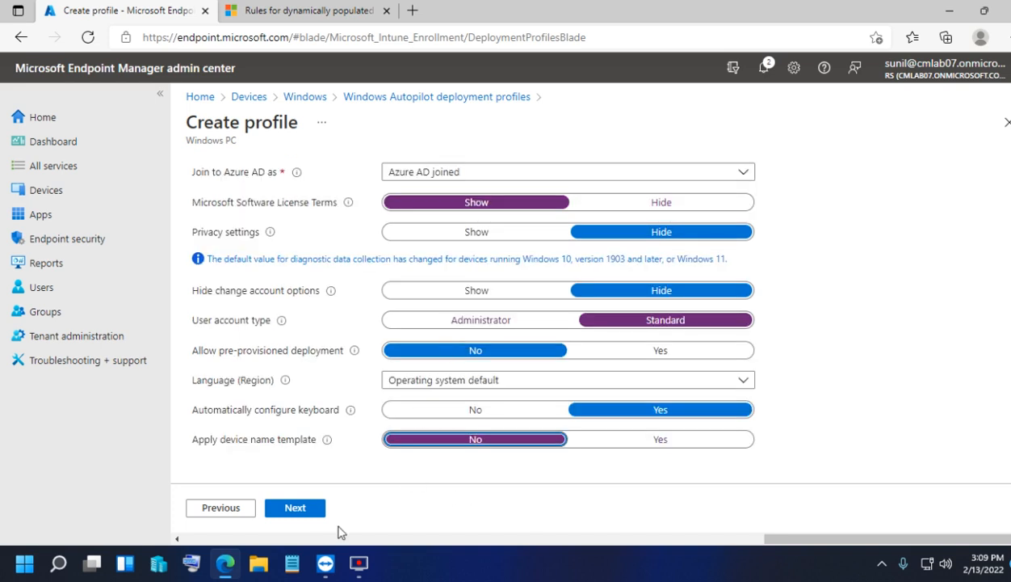
{"action": "left_click", "coordinate": [294, 508]}
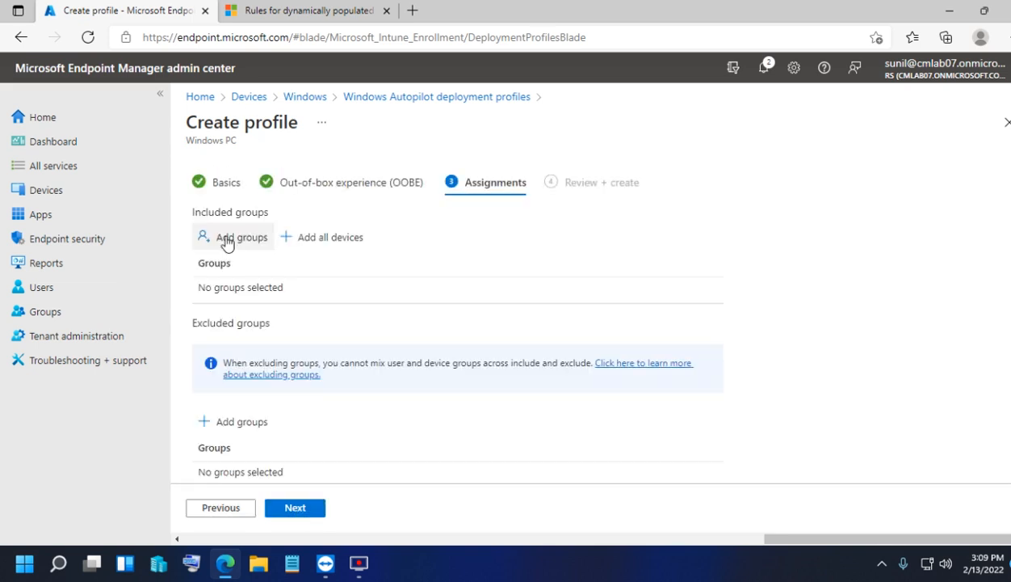
- Include the Windows Autopilot dynamic device group and create the User Driven Deployment profile
{"action": "left_click", "coordinate": [235, 242]}
{"action": "scroll", "coordinate": [826, 256], "scroll_direction": "down", "scroll_amount": 2}
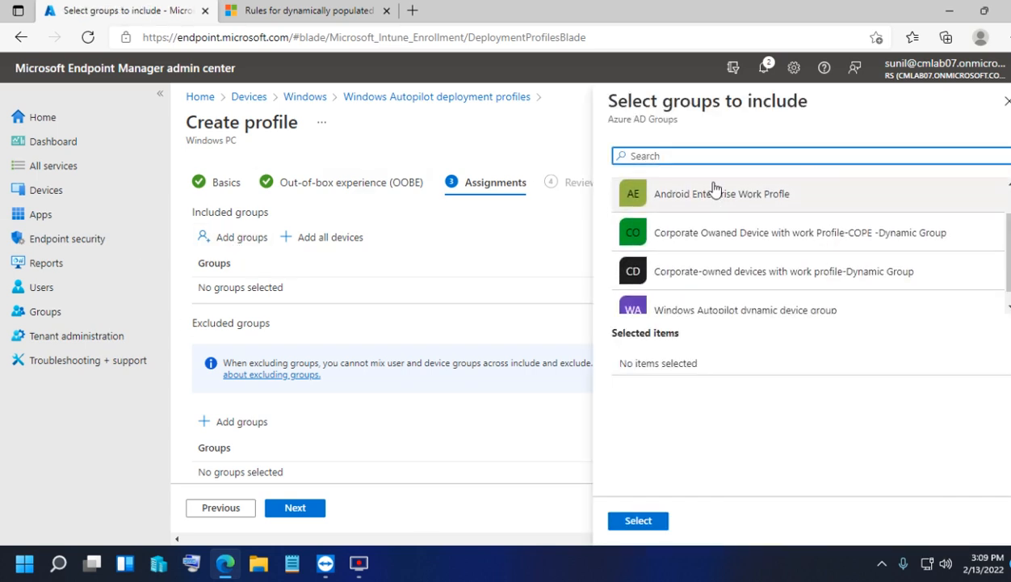
{"action": "left_click", "coordinate": [791, 303]}
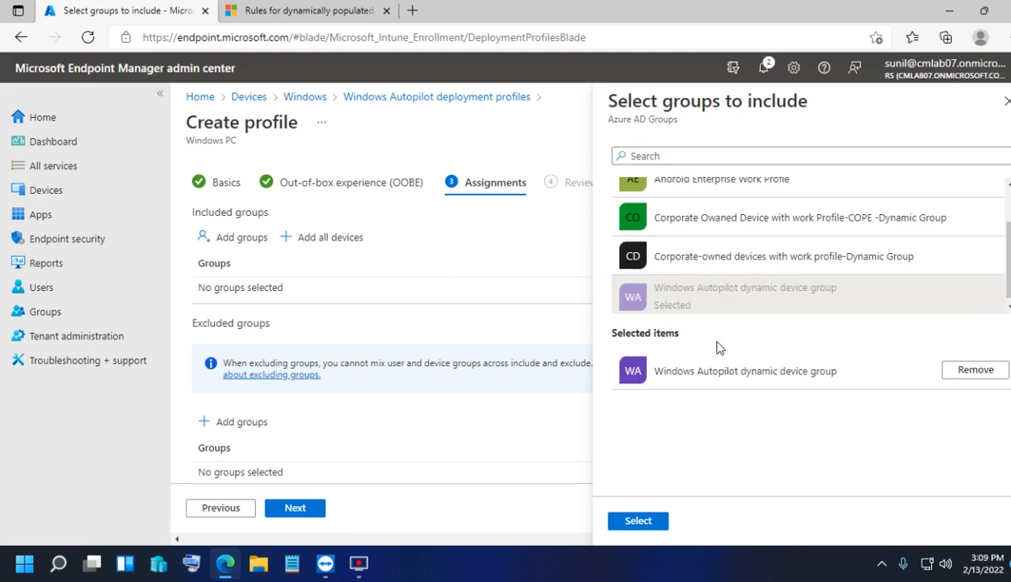
{"action": "left_click", "coordinate": [640, 520]}
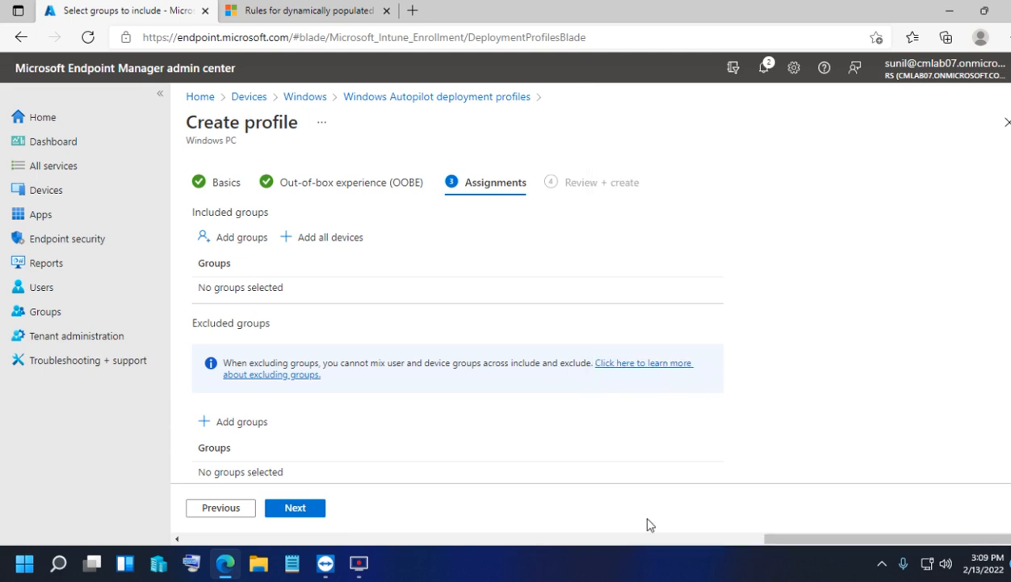
{"action": "left_click", "coordinate": [294, 509]}
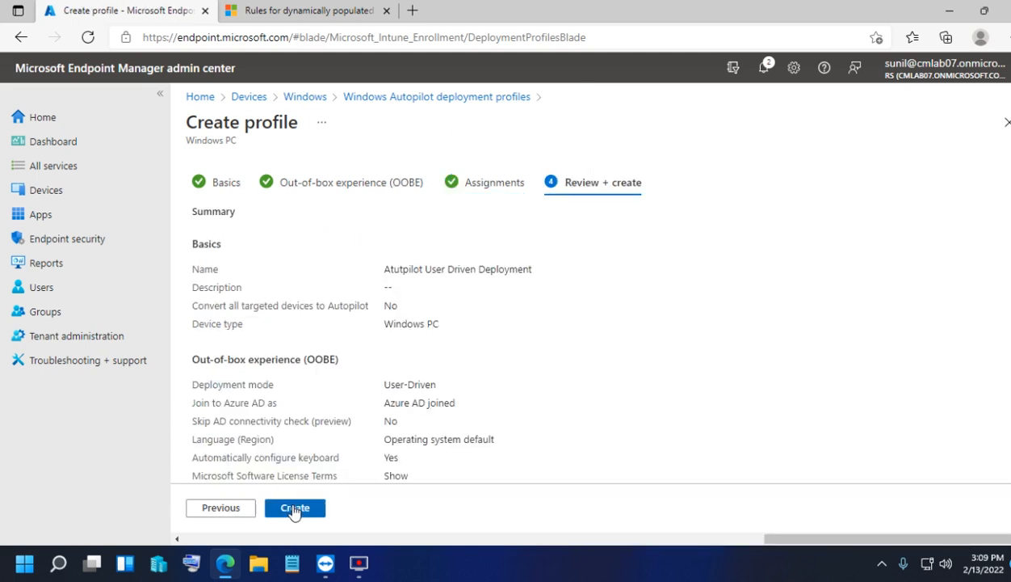
{"action": "left_click", "coordinate": [298, 512]}
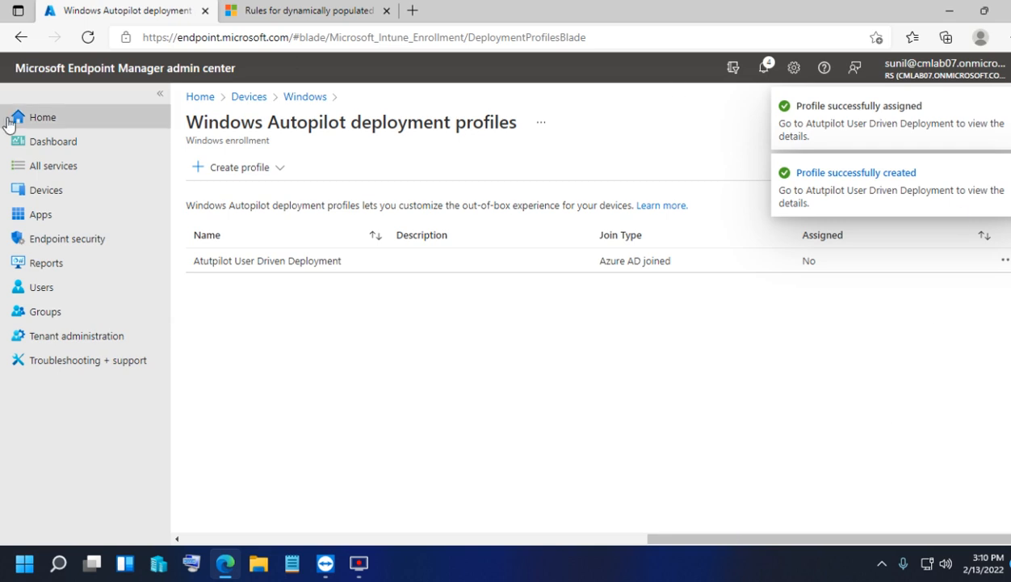
{"action": "left_click", "coordinate": [50, 194]}
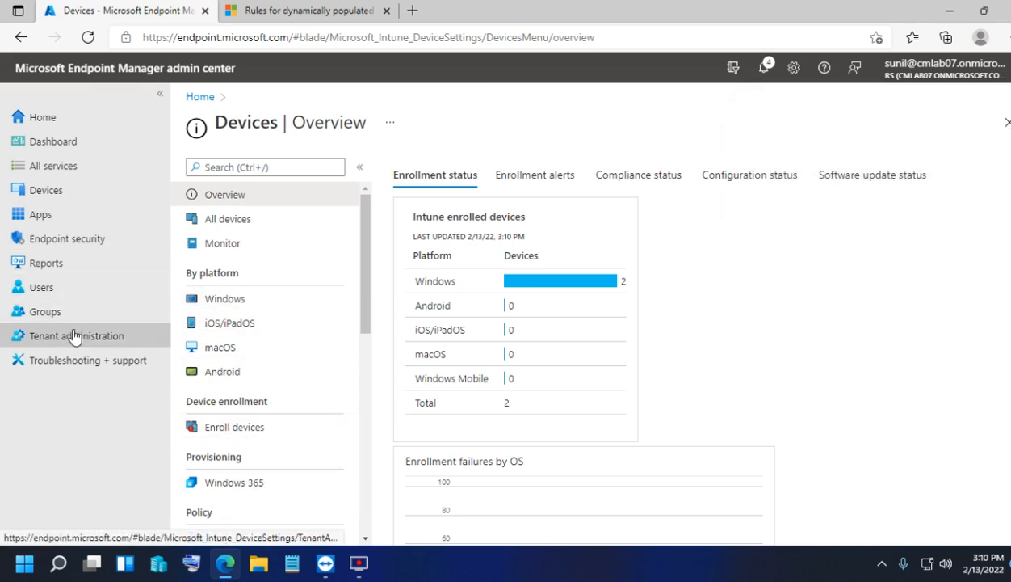
- Browse the All groups list twice, ending back on the Devices overview
{"action": "left_click", "coordinate": [53, 314]}
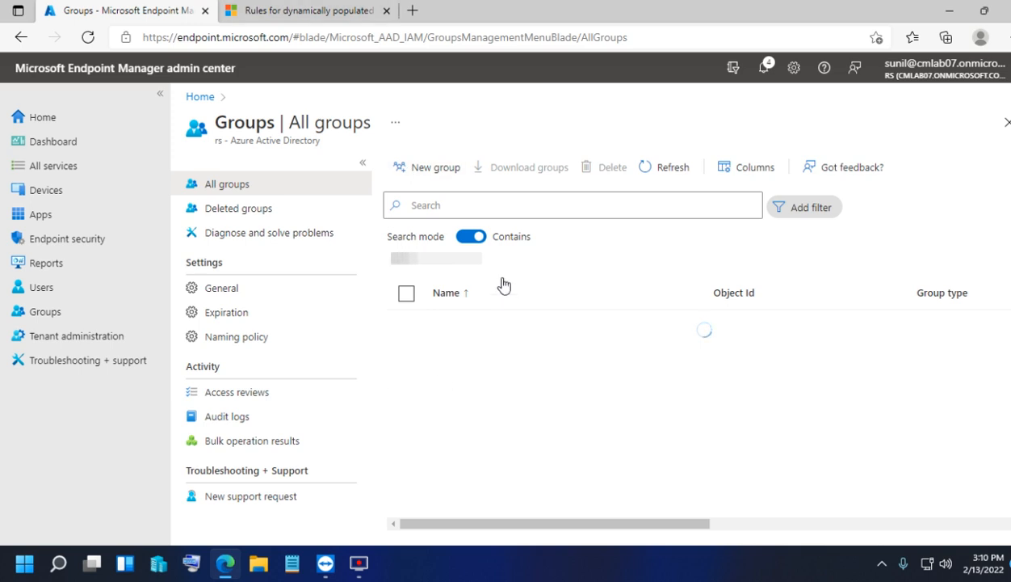
{"action": "left_click", "coordinate": [42, 192]}
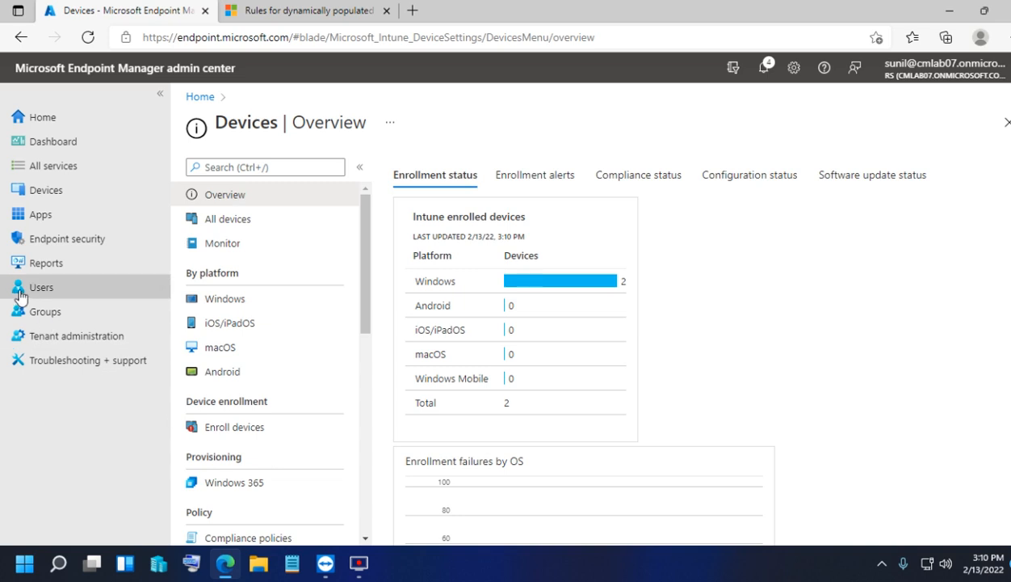
{"action": "left_click", "coordinate": [68, 313]}
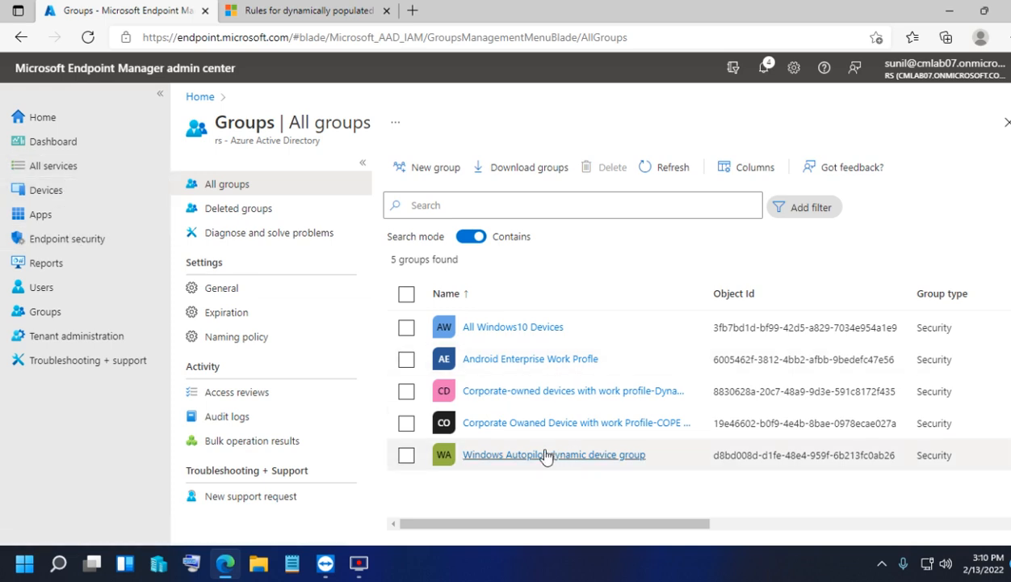
{"action": "left_click", "coordinate": [36, 194]}
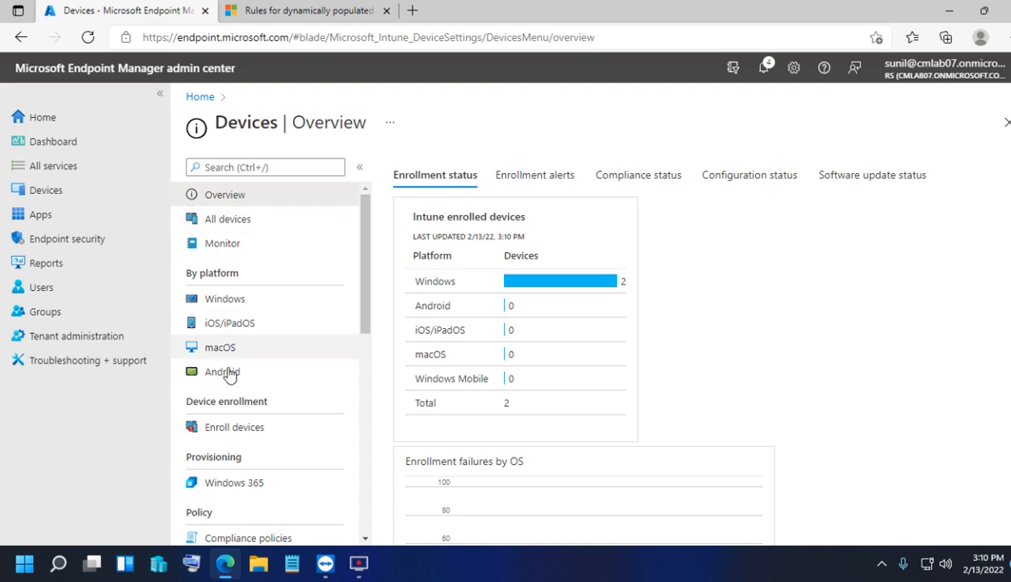
{"action": "scroll", "coordinate": [234, 380], "scroll_direction": "down", "scroll_amount": 2}
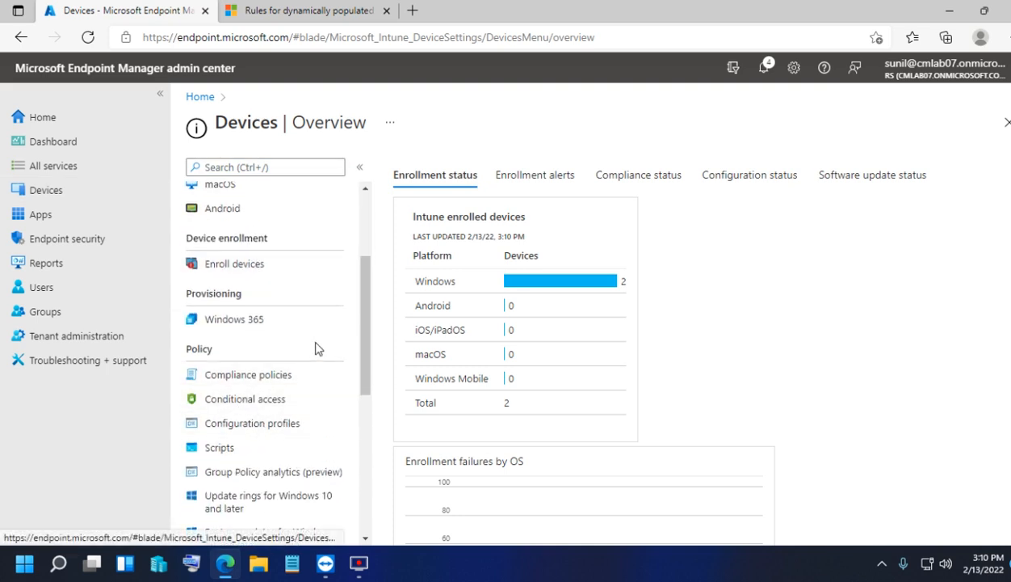
{"action": "left_click", "coordinate": [243, 265]}
{"action": "scroll", "coordinate": [624, 416], "scroll_direction": "down", "scroll_amount": 1}
{"action": "left_click", "coordinate": [477, 407]}
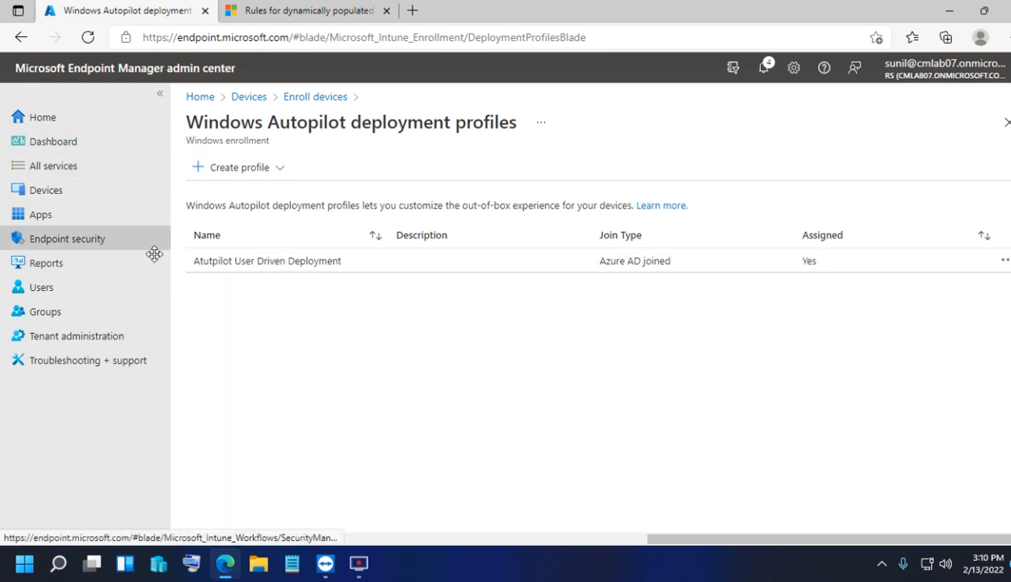
{"action": "left_click", "coordinate": [68, 193]}
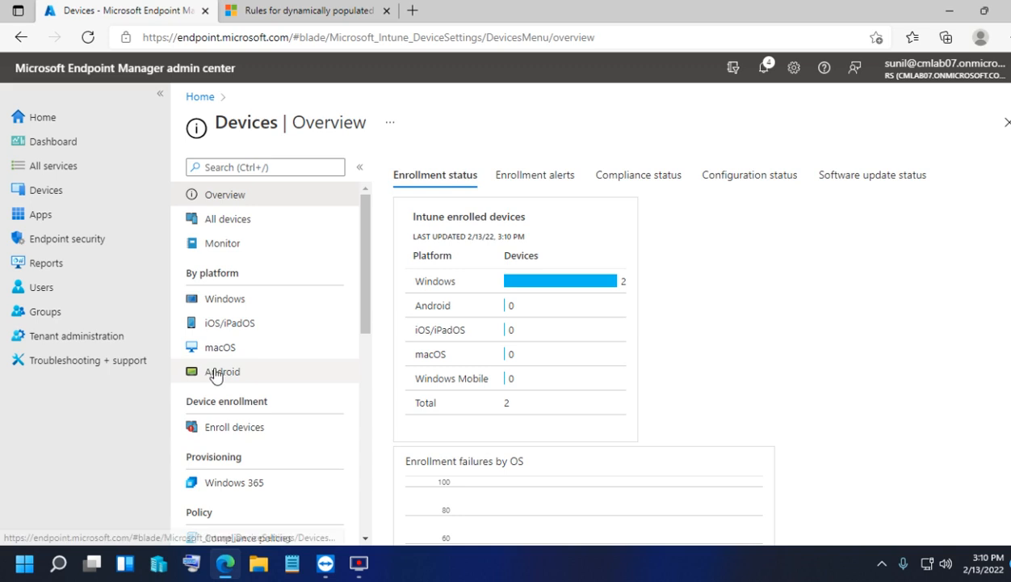
{"action": "scroll", "coordinate": [208, 377], "scroll_direction": "down", "scroll_amount": 1}
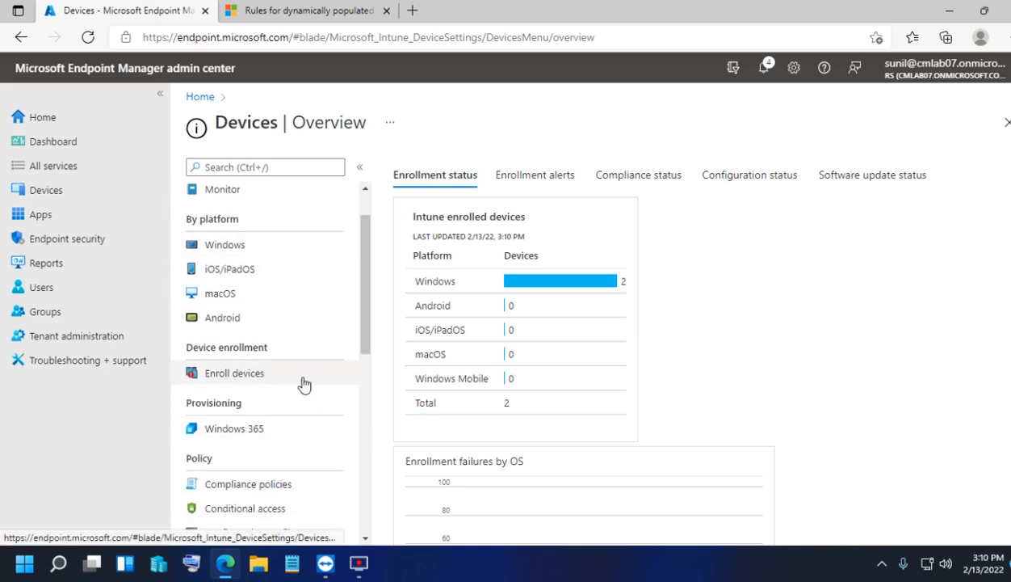
- Go to Windows enrollment and open Enrollment Status Page, retrying after a detour back to Devices
{"action": "scroll", "coordinate": [275, 367], "scroll_direction": "up", "scroll_amount": 1}
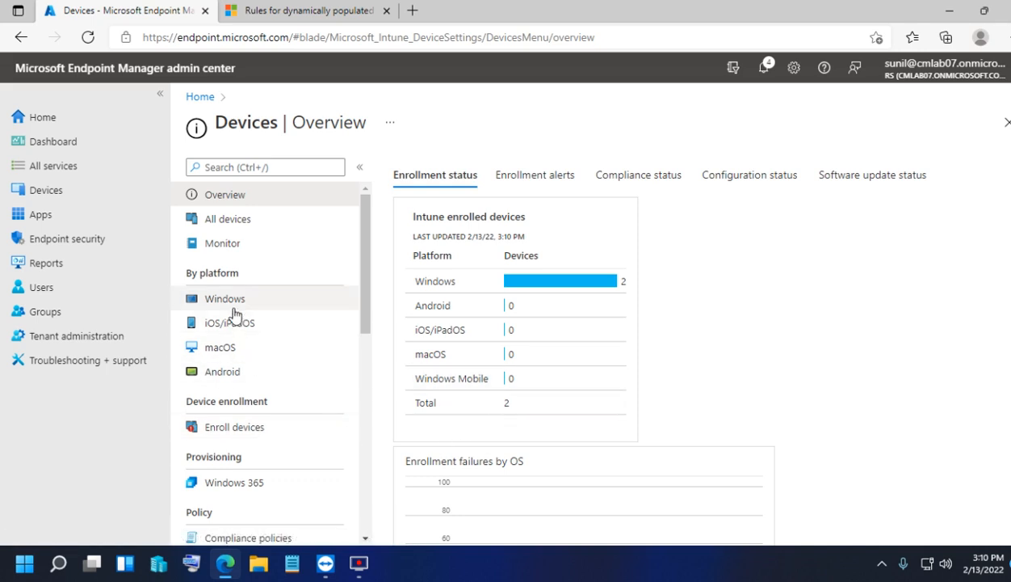
{"action": "left_click", "coordinate": [233, 427]}
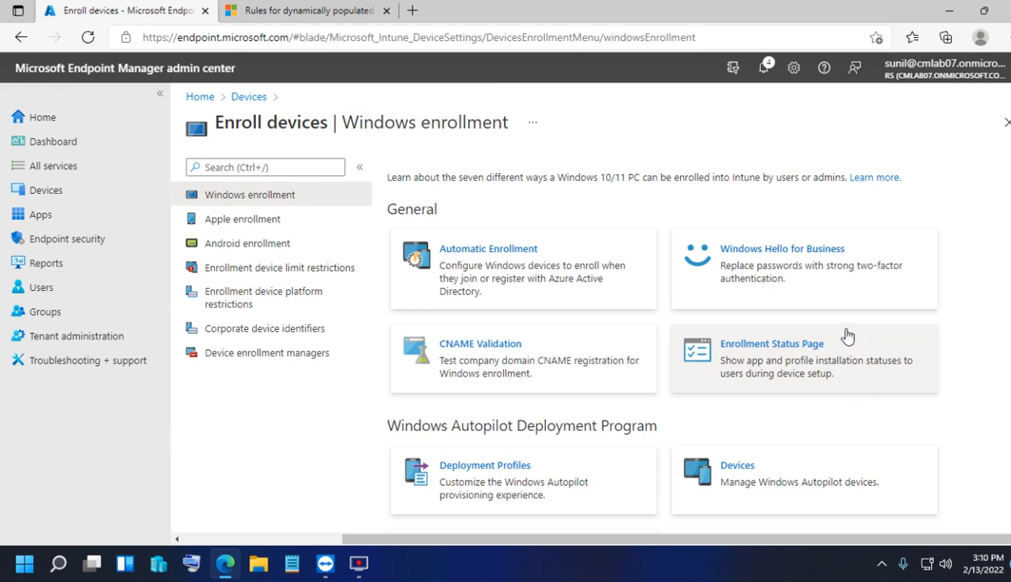
{"action": "left_click", "coordinate": [800, 371]}
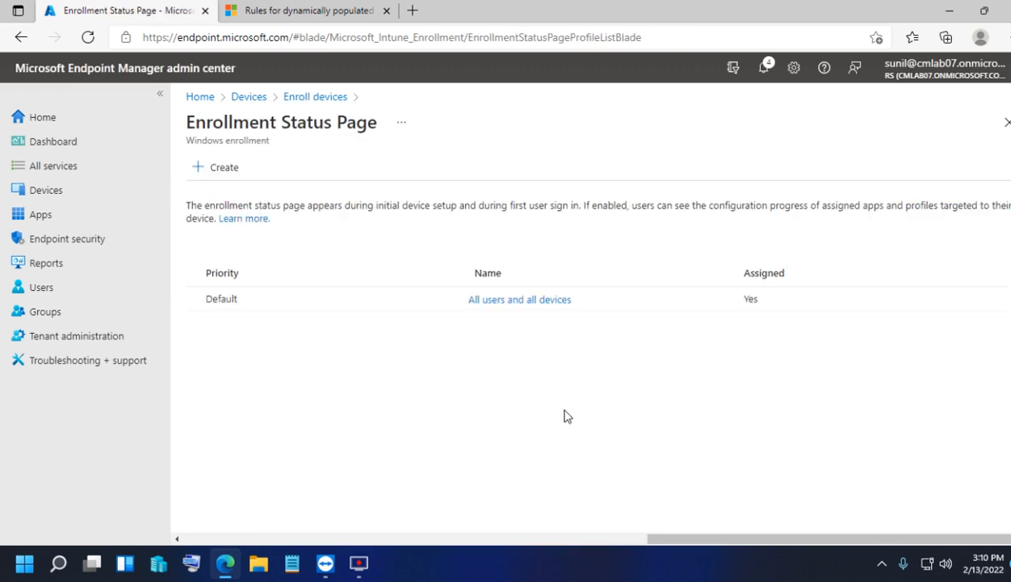
{"action": "left_click", "coordinate": [247, 98]}
{"action": "left_click", "coordinate": [275, 436]}
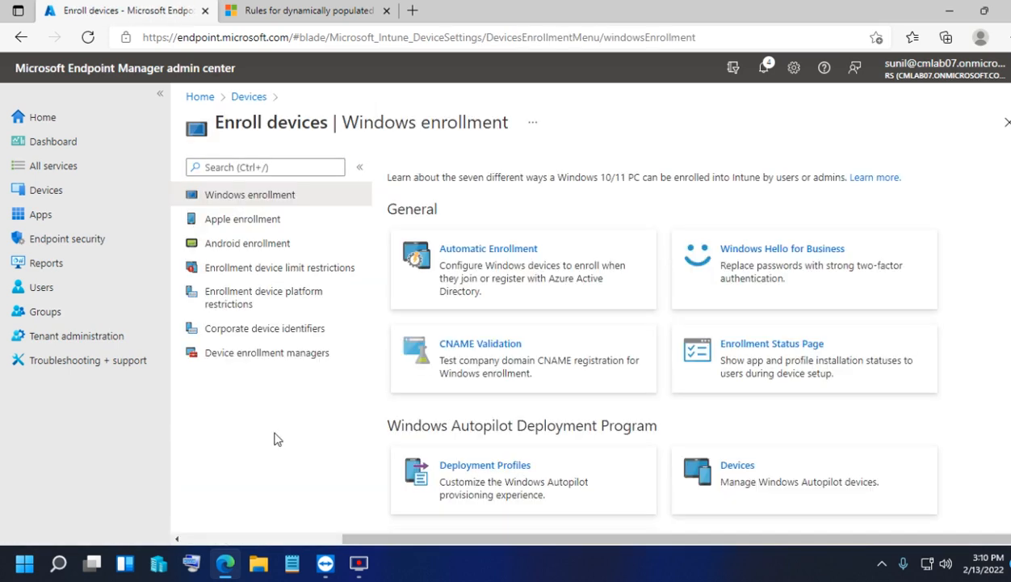
{"action": "left_click", "coordinate": [817, 368]}
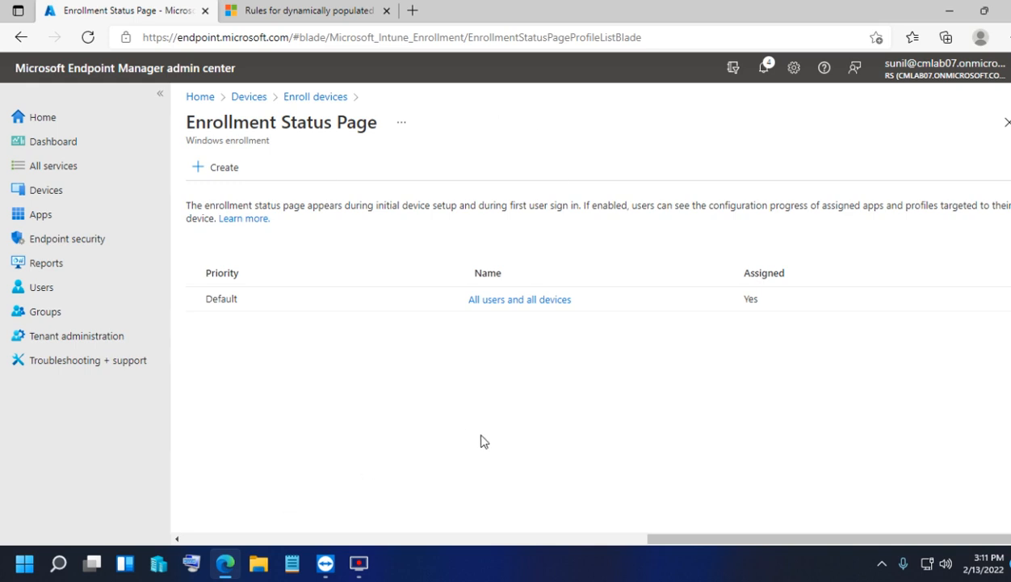
- Open the default All users and all devices profile's Properties and start editing its settings
{"action": "left_click", "coordinate": [523, 299]}
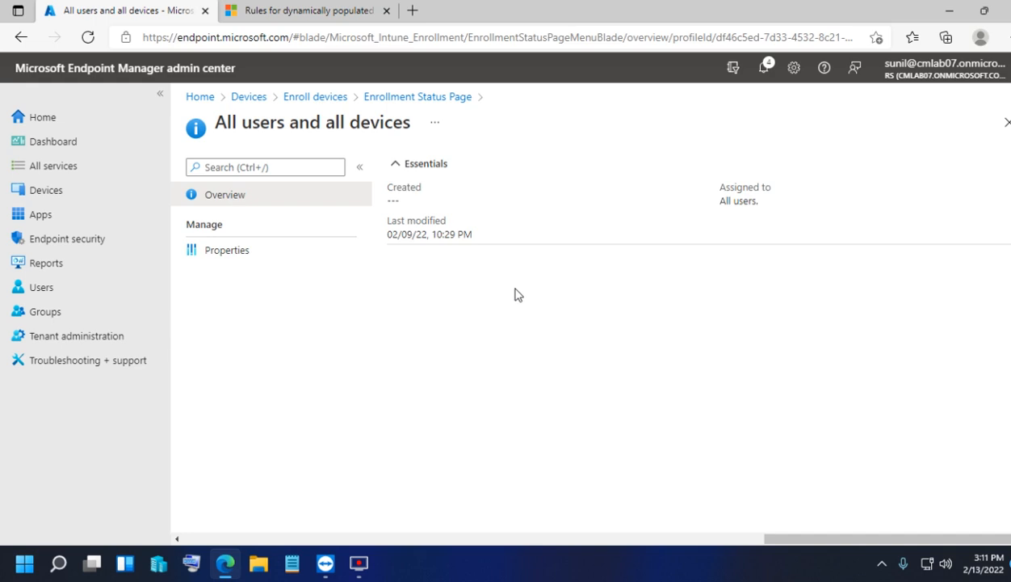
{"action": "left_click", "coordinate": [247, 252]}
{"action": "scroll", "coordinate": [450, 178], "scroll_direction": "down", "scroll_amount": 3}
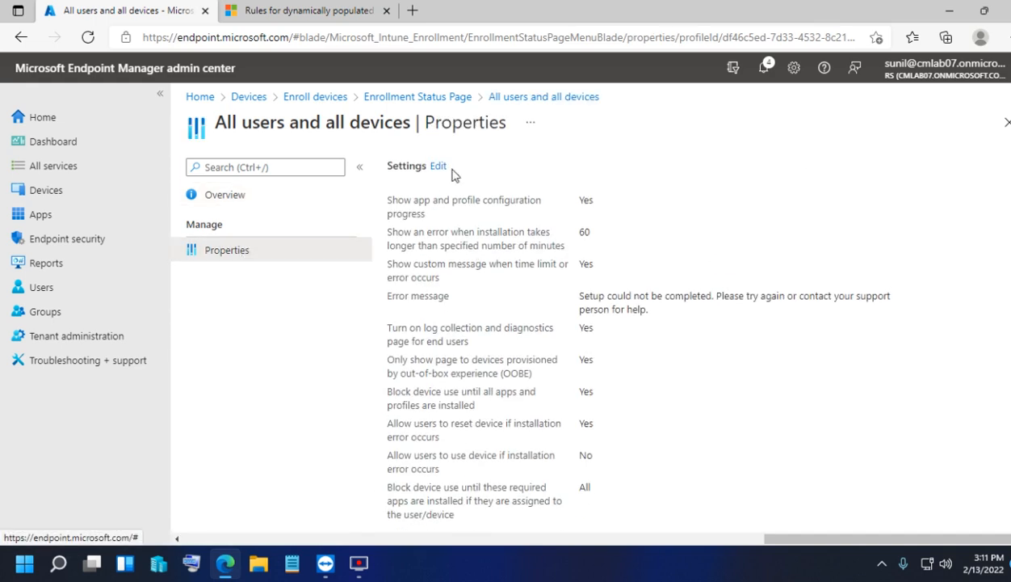
{"action": "left_click", "coordinate": [444, 169]}
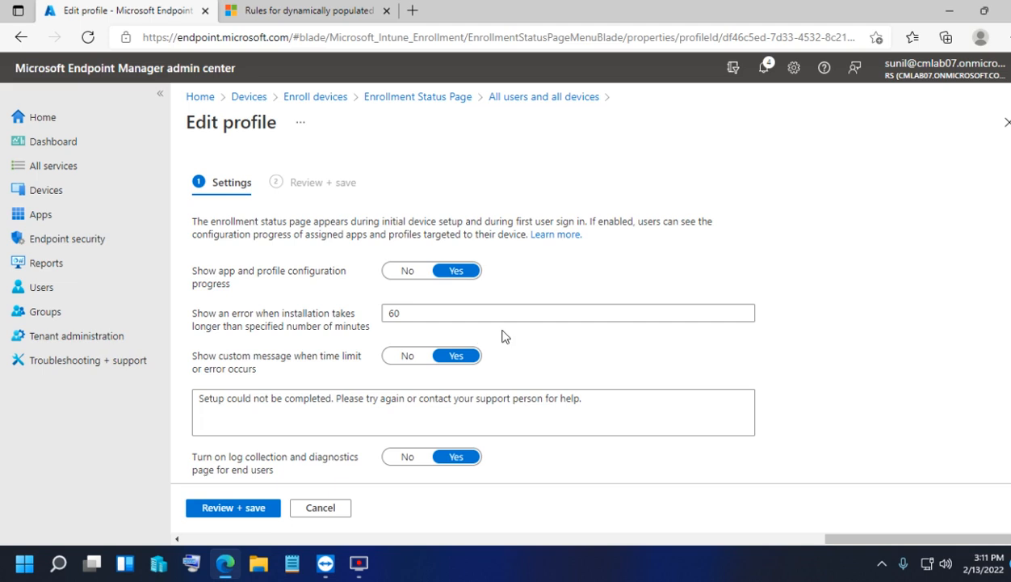
- Review the block-device-use setting, toggling it off and back on to leave it unchanged
{"action": "scroll", "coordinate": [631, 357], "scroll_direction": "down", "scroll_amount": 5}
{"action": "scroll", "coordinate": [626, 340], "scroll_direction": "up", "scroll_amount": 3}
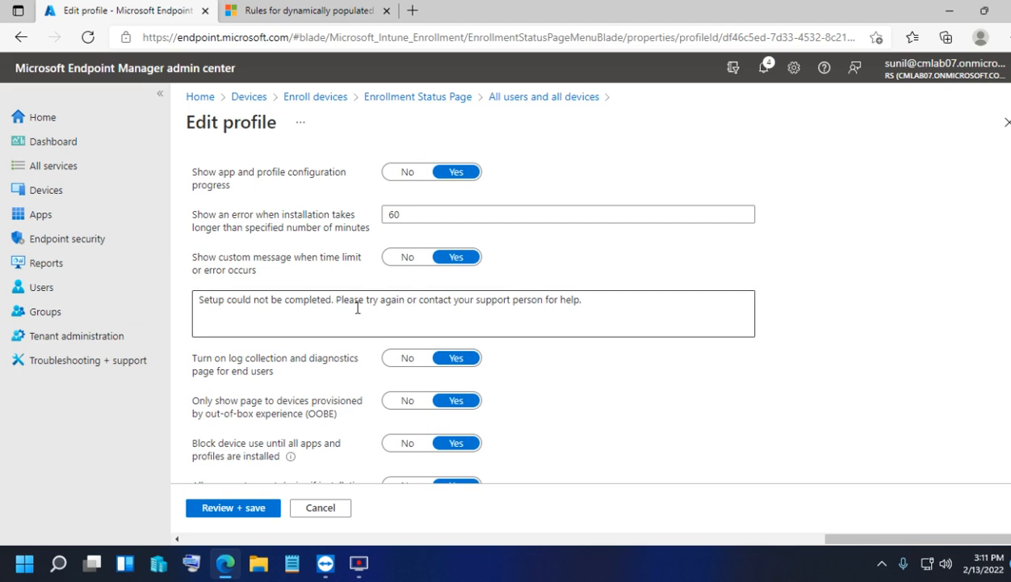
{"action": "scroll", "coordinate": [202, 384], "scroll_direction": "down", "scroll_amount": 2}
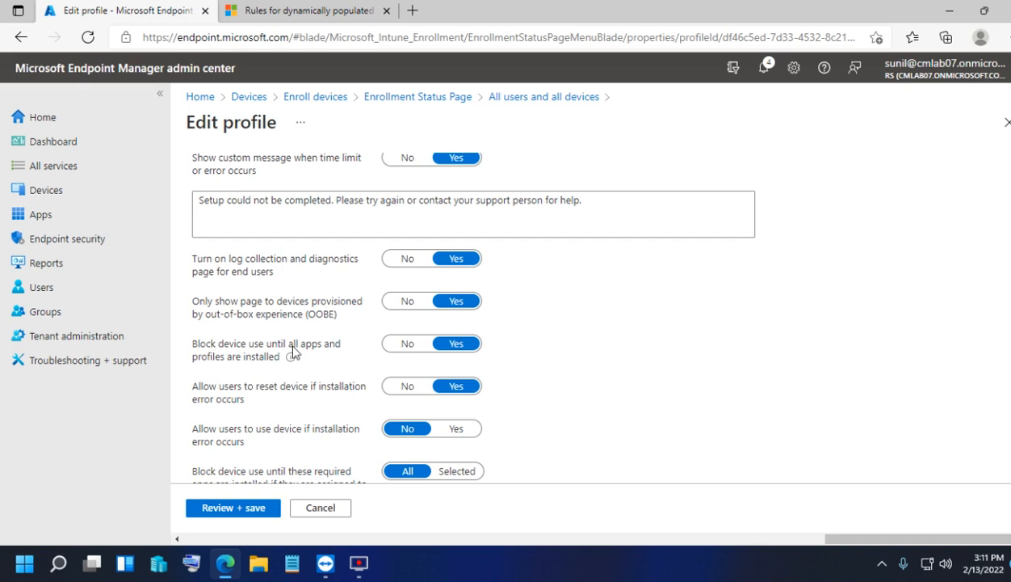
{"action": "left_click_drag", "start_coordinate": [301, 365], "coordinate": [231, 351]}
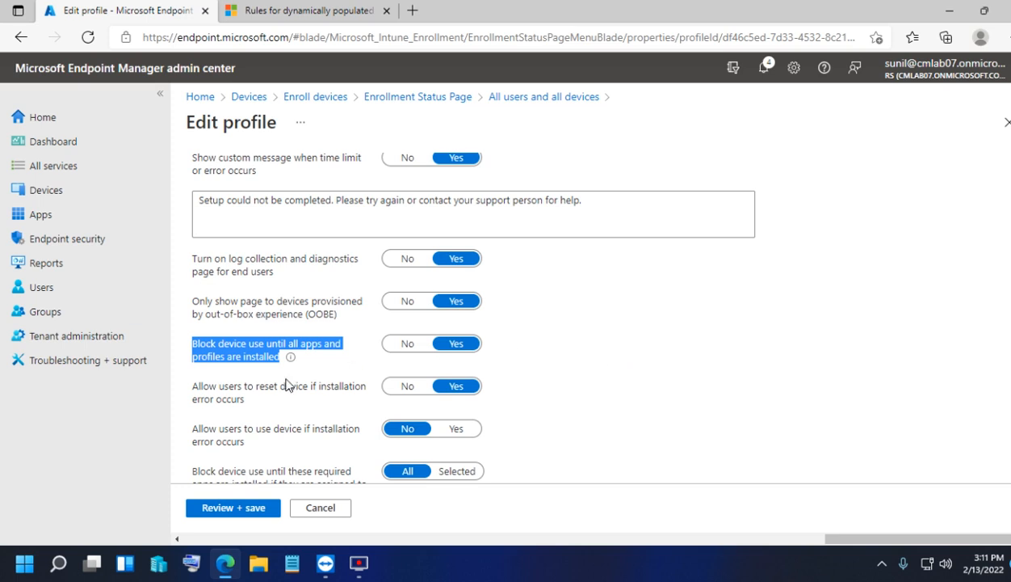
{"action": "left_click", "coordinate": [298, 349]}
{"action": "left_click", "coordinate": [406, 345]}
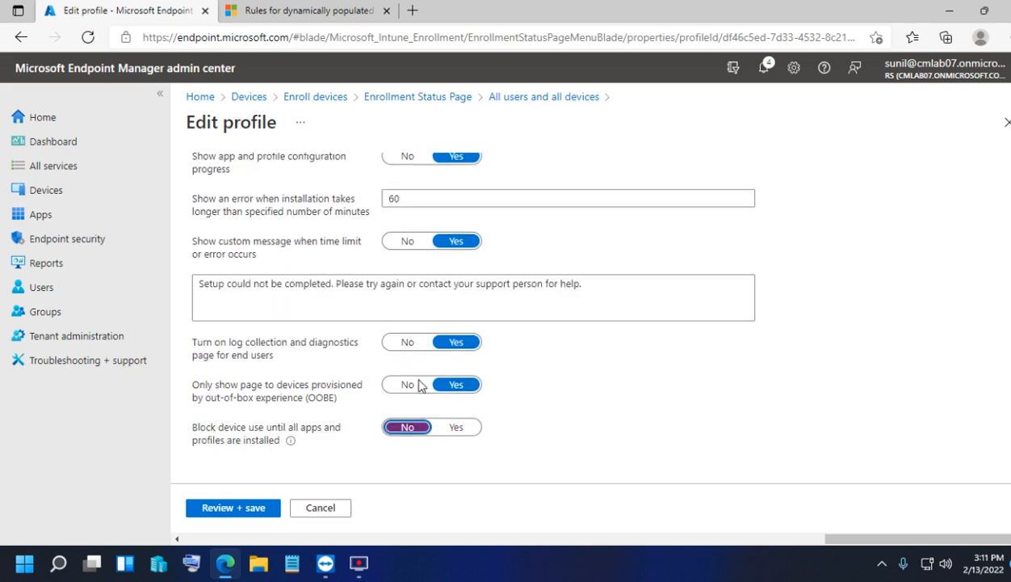
{"action": "left_click", "coordinate": [446, 426]}
- Check the Review + save summary, cancel without saving, and return to the Devices overview
{"action": "scroll", "coordinate": [491, 280], "scroll_direction": "down", "scroll_amount": 2}
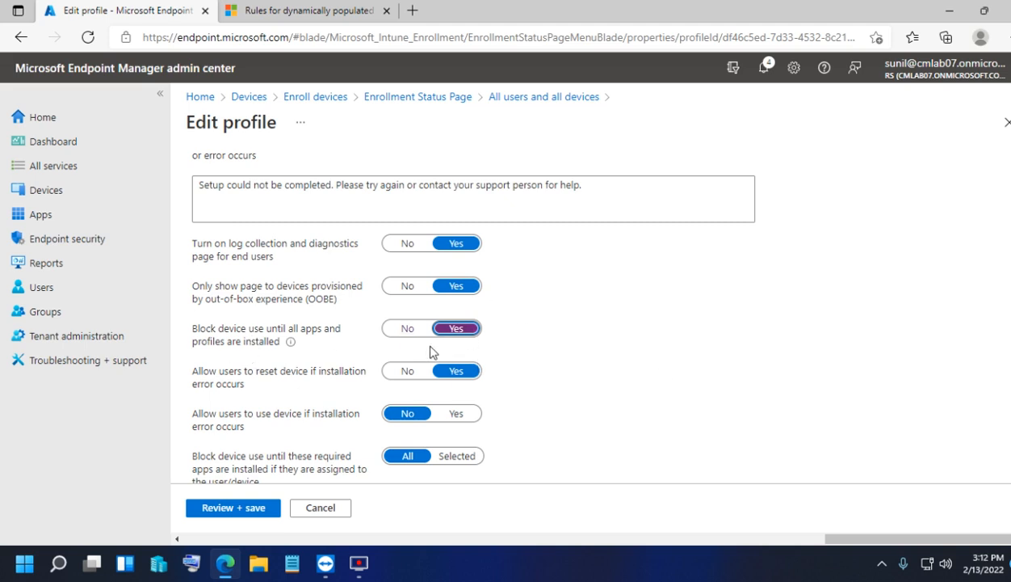
{"action": "scroll", "coordinate": [449, 349], "scroll_direction": "down", "scroll_amount": 1}
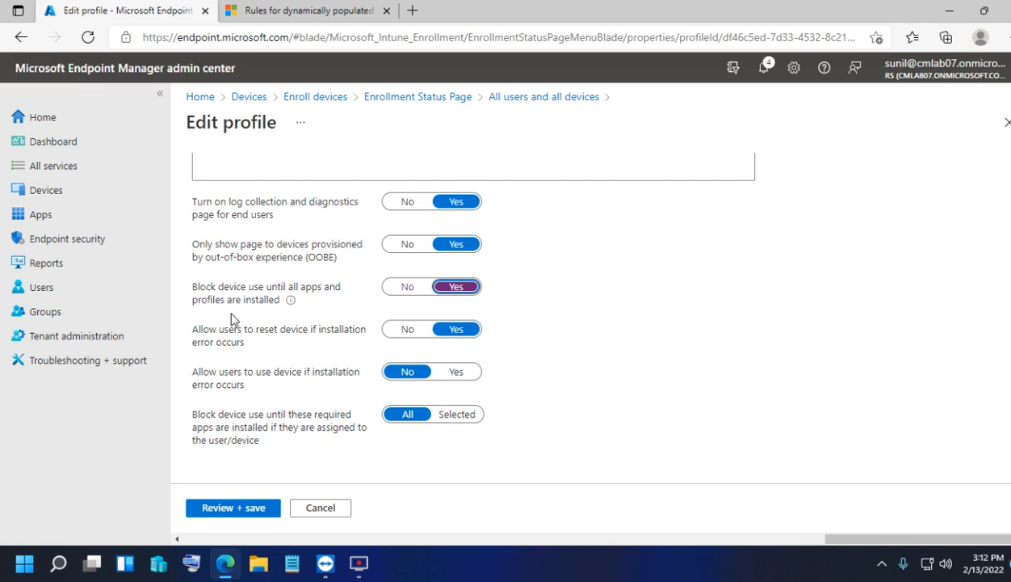
{"action": "left_click", "coordinate": [239, 517]}
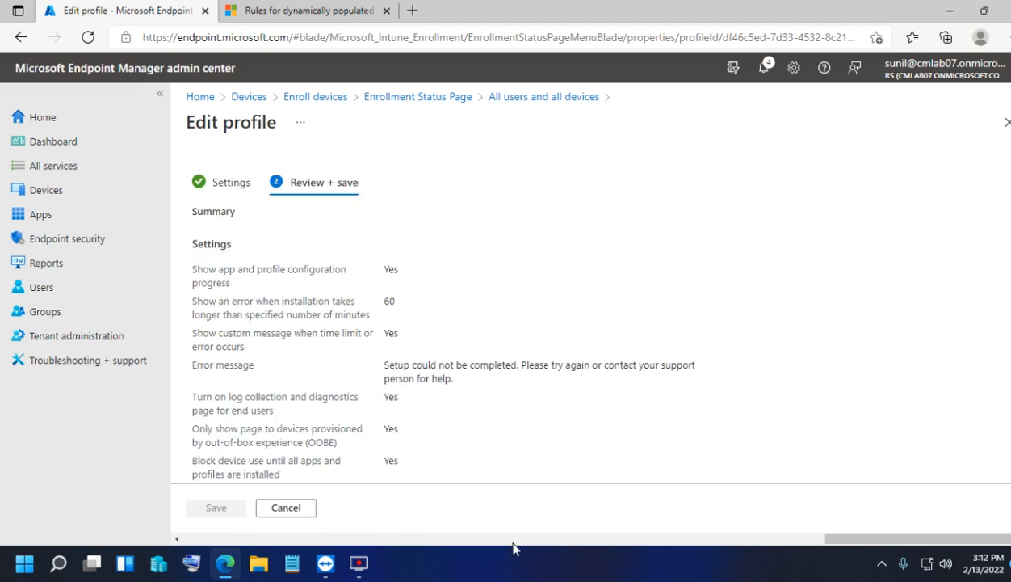
{"action": "scroll", "coordinate": [297, 434], "scroll_direction": "down", "scroll_amount": 3}
{"action": "left_click", "coordinate": [287, 508]}
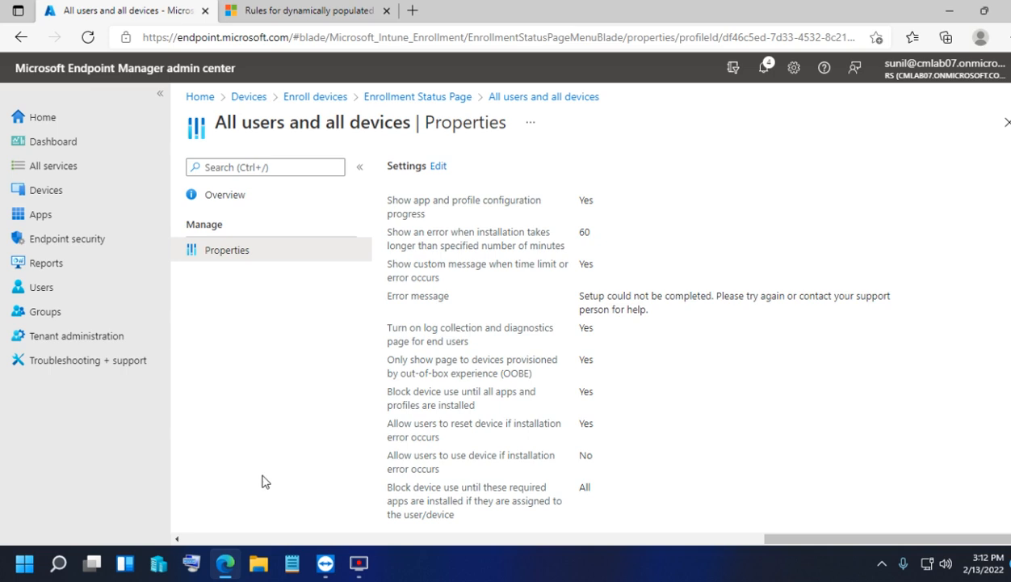
{"action": "left_click", "coordinate": [65, 197]}
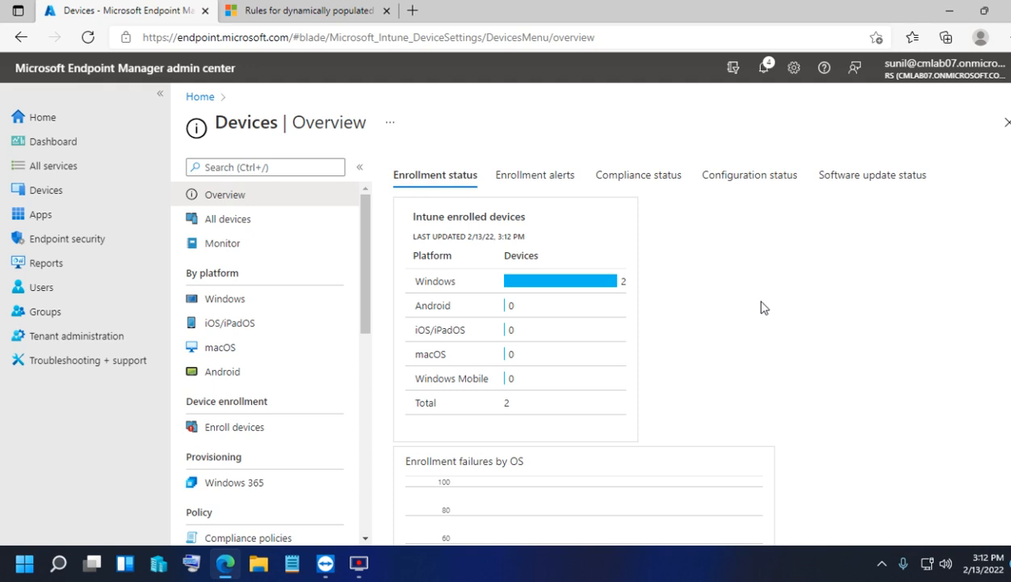
- From the Devices overview, go to Windows enrollment and open the Windows Autopilot Devices list
{"action": "left_click", "coordinate": [68, 192]}
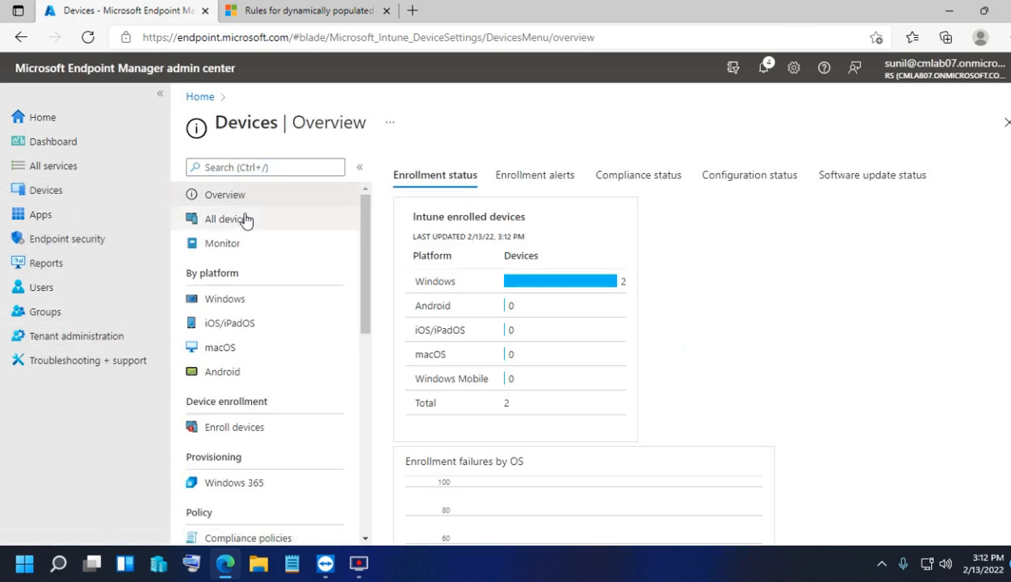
{"action": "left_click", "coordinate": [54, 198]}
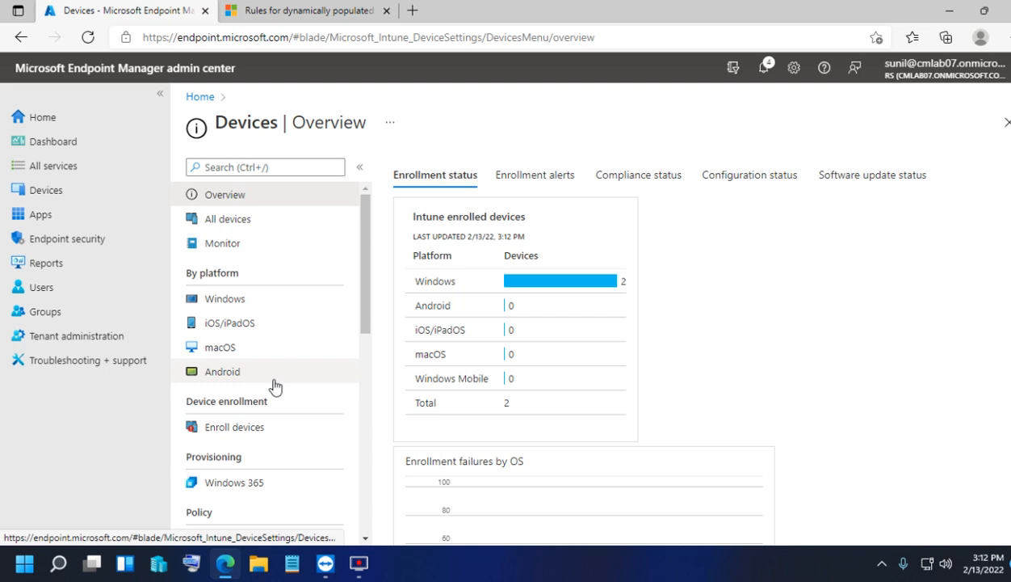
{"action": "left_click", "coordinate": [250, 432]}
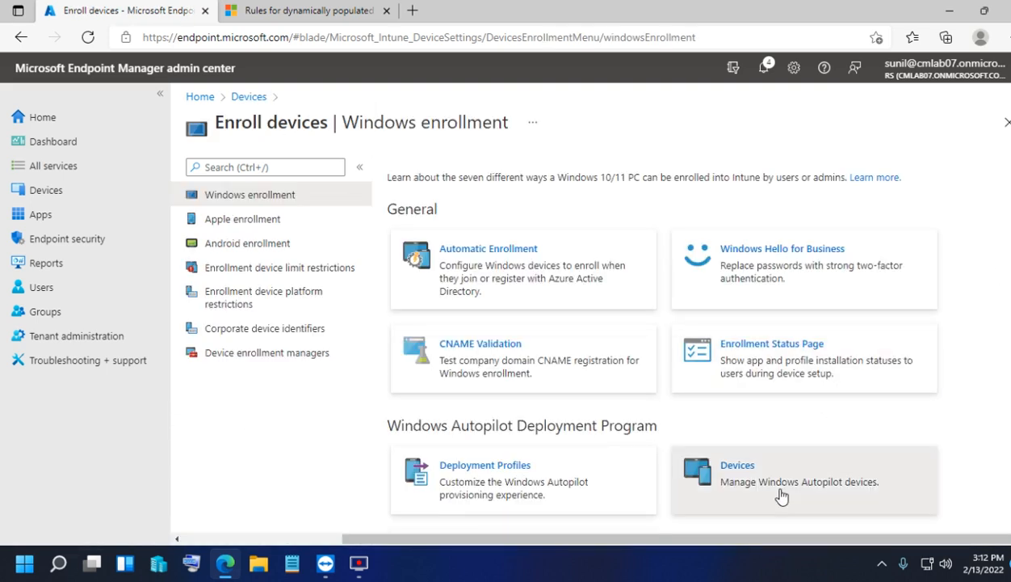
{"action": "left_click", "coordinate": [779, 495]}
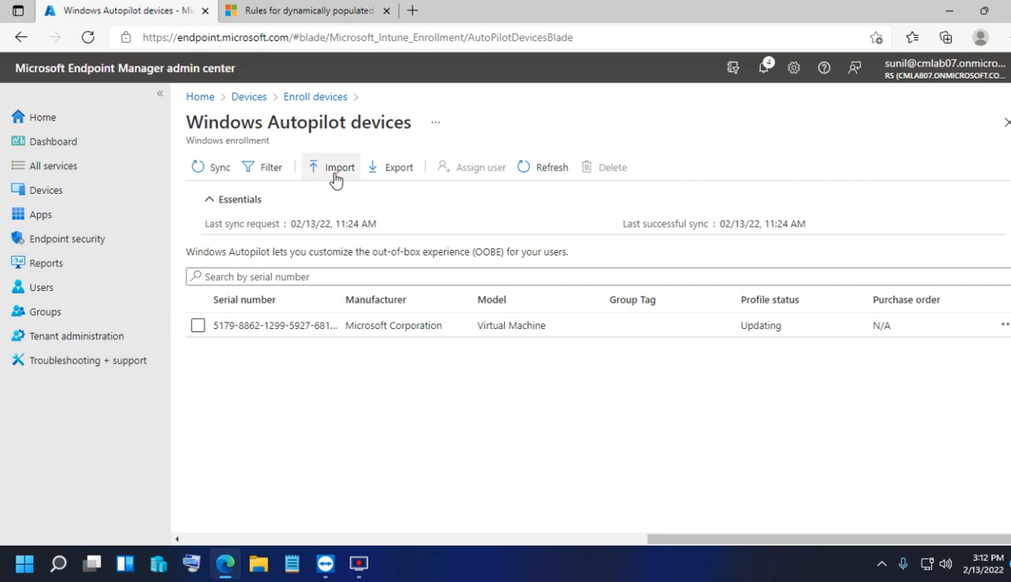
- Export the Autopilot device list to CSV, delete the downloaded file, then start an Import
{"action": "left_click", "coordinate": [388, 173]}
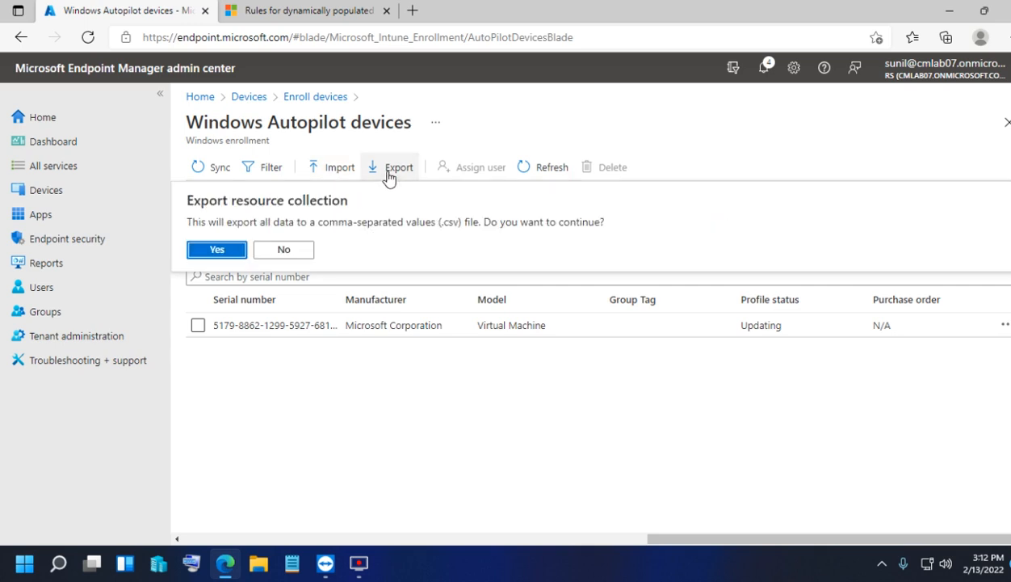
{"action": "left_click", "coordinate": [216, 250]}
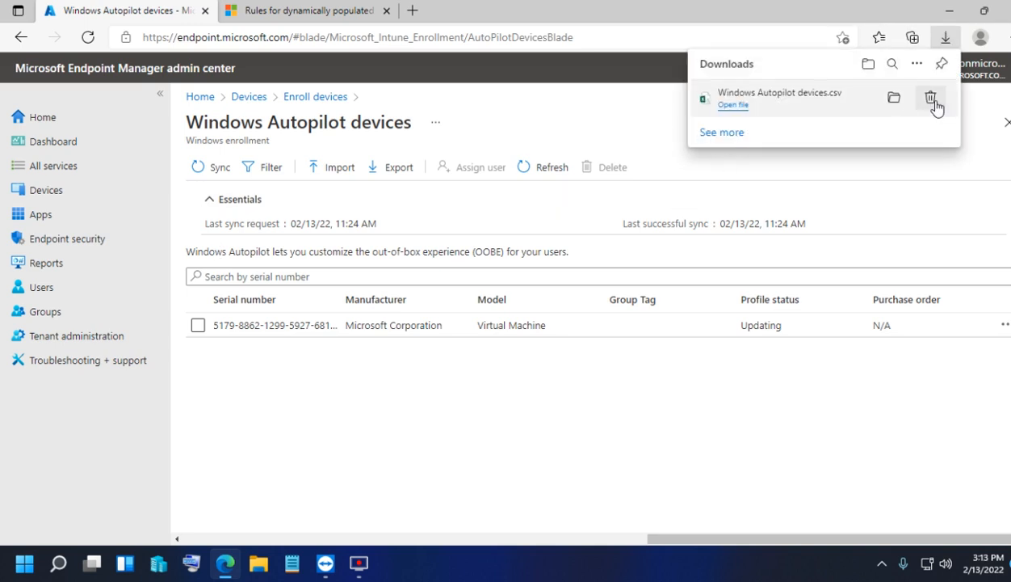
{"action": "left_click", "coordinate": [933, 100]}
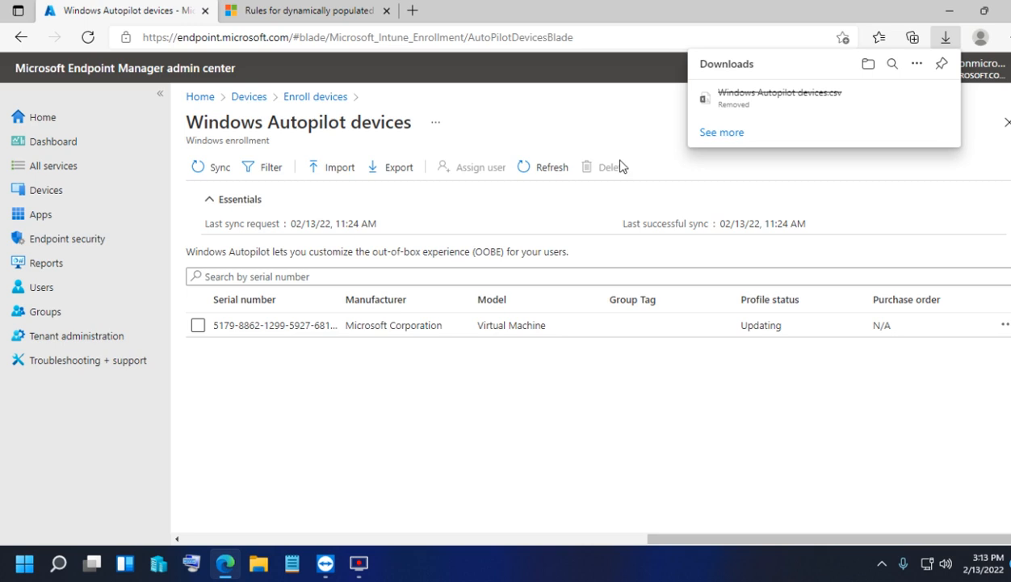
{"action": "left_click", "coordinate": [489, 107]}
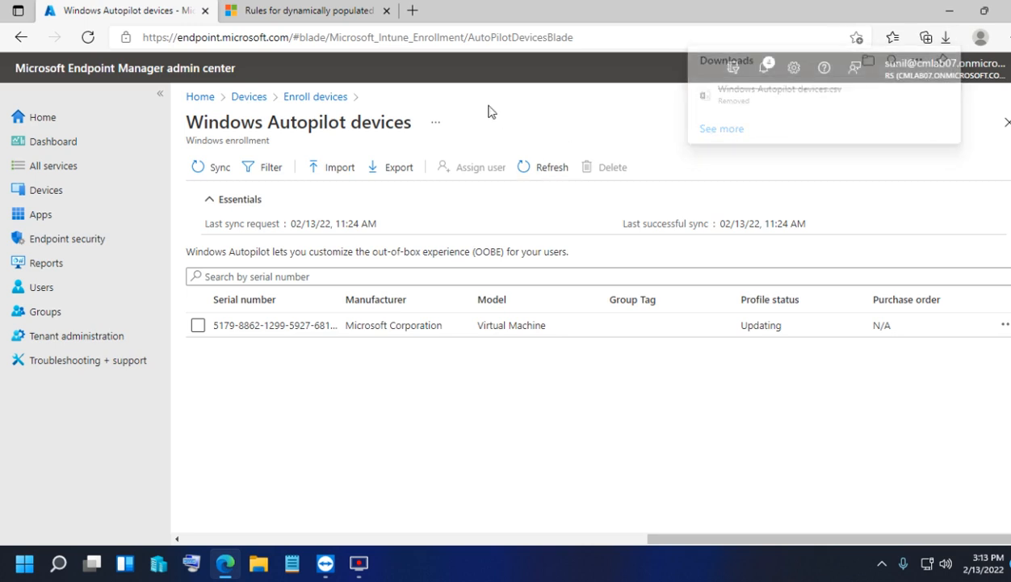
{"action": "left_click", "coordinate": [321, 170]}
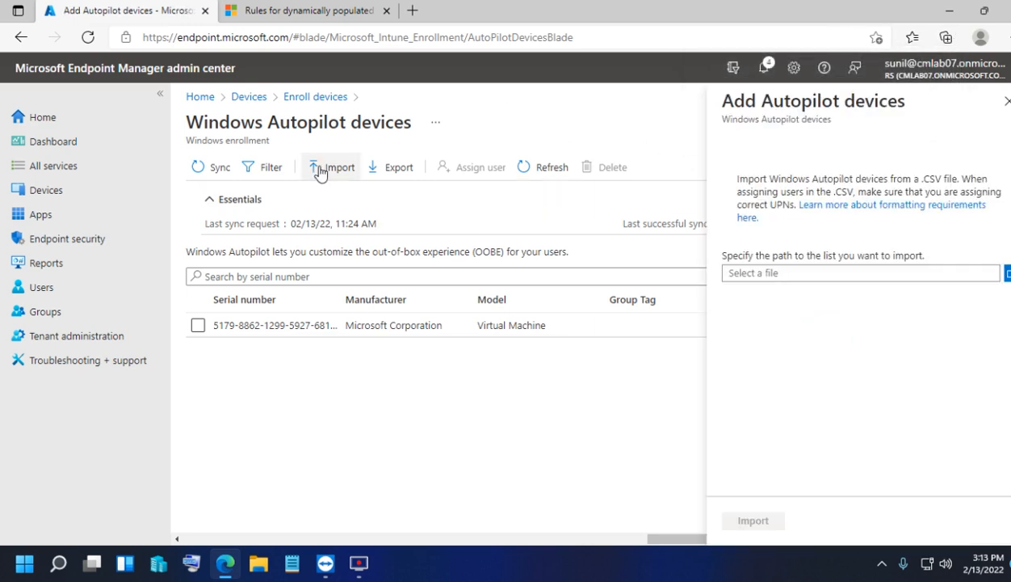
- Select Desktop\HWID\AutoPilotHWID.CSV as the file and import it as Autopilot devices
{"action": "left_click", "coordinate": [984, 273]}
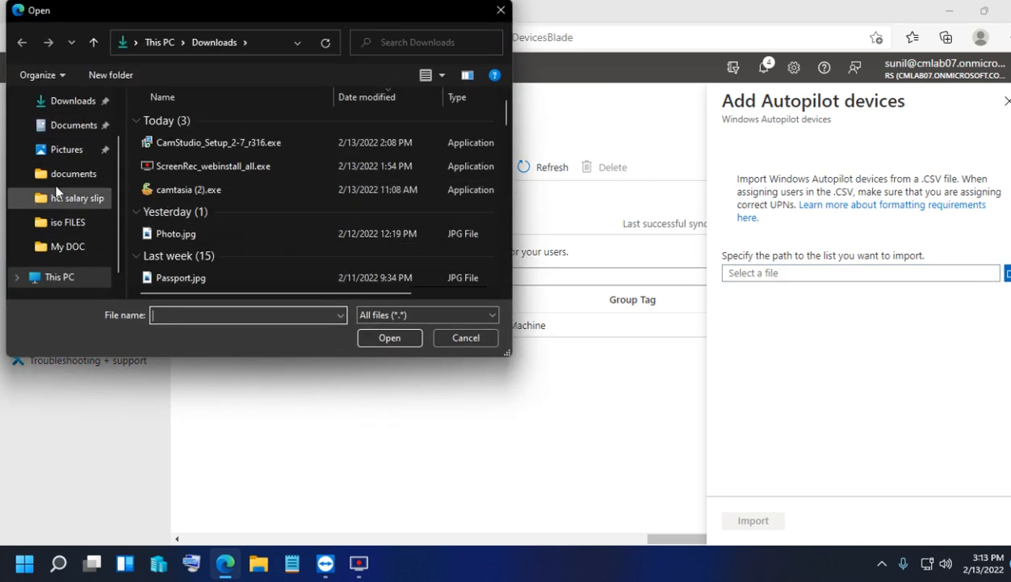
{"action": "scroll", "coordinate": [63, 242], "scroll_direction": "up", "scroll_amount": 2}
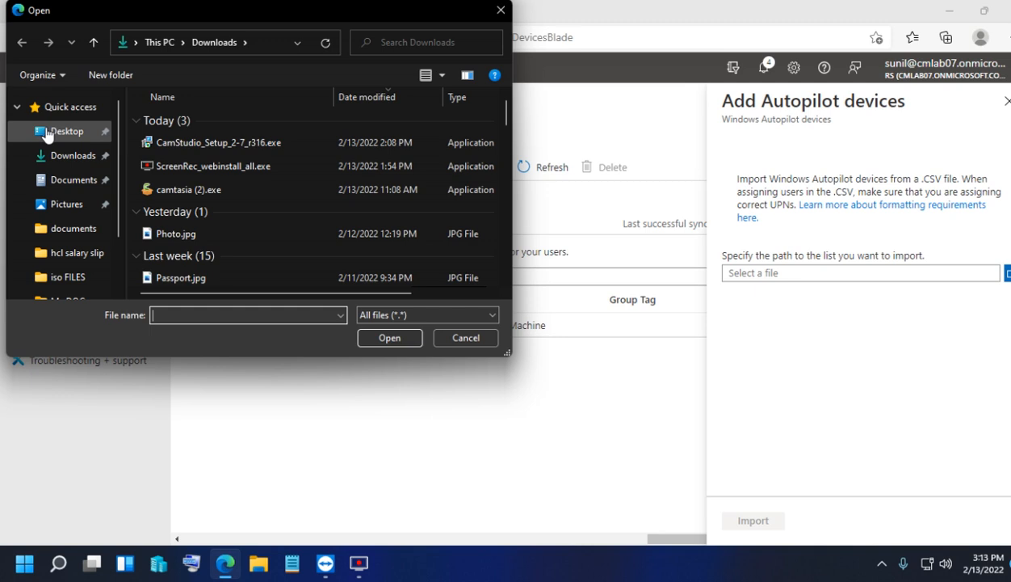
{"action": "left_click", "coordinate": [50, 131]}
{"action": "scroll", "coordinate": [253, 225], "scroll_direction": "down", "scroll_amount": 5}
{"action": "left_click", "coordinate": [401, 265]}
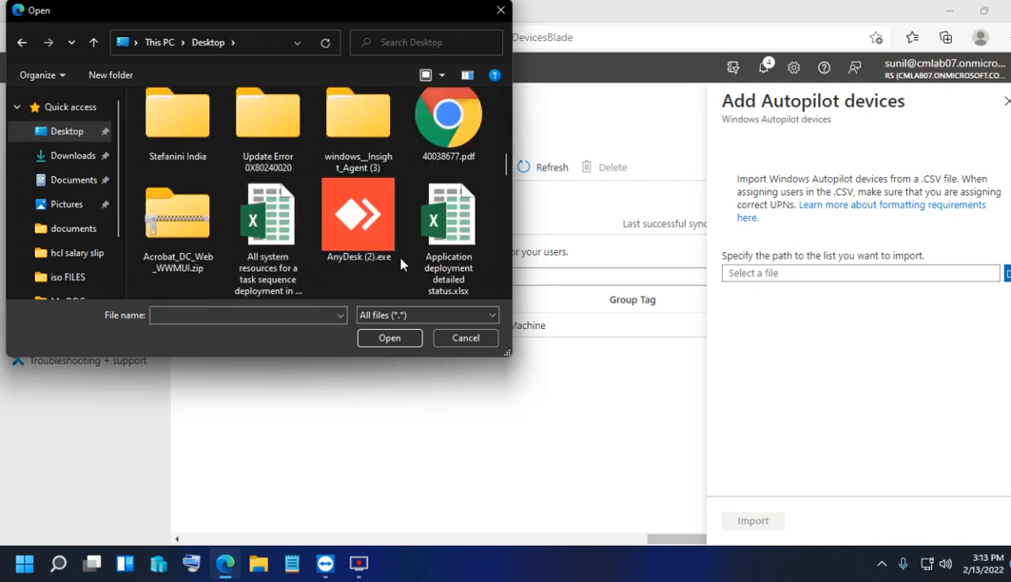
{"action": "key", "text": "h"}
{"action": "key", "text": "h"}
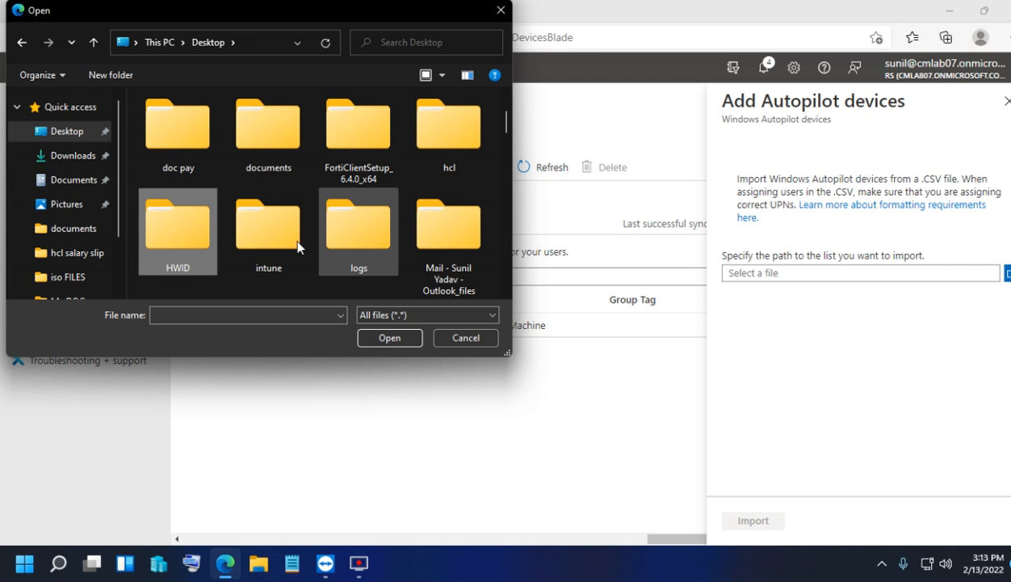
{"action": "double_click", "coordinate": [193, 246]}
{"action": "double_click", "coordinate": [198, 125]}
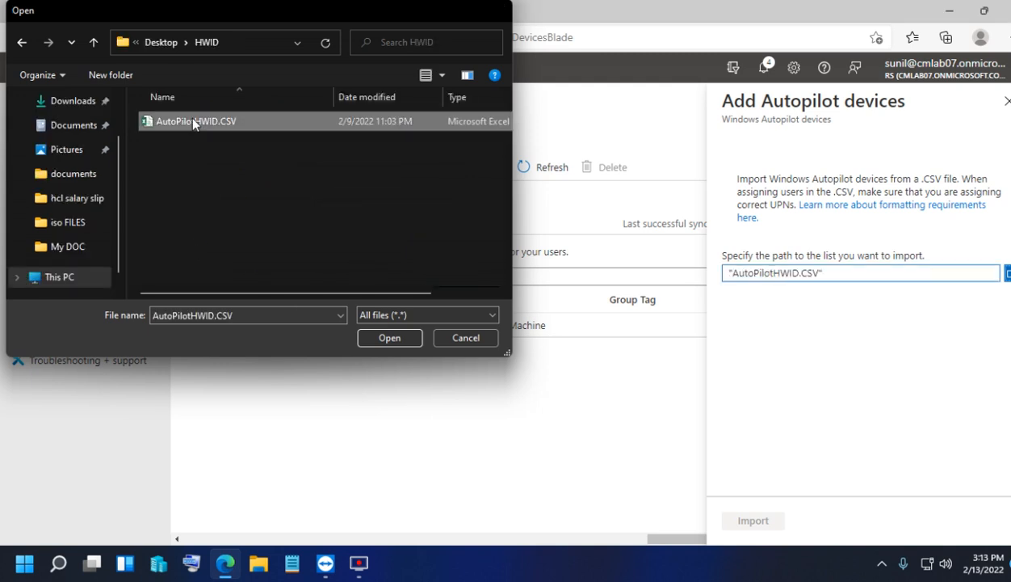
{"action": "left_click", "coordinate": [748, 523]}
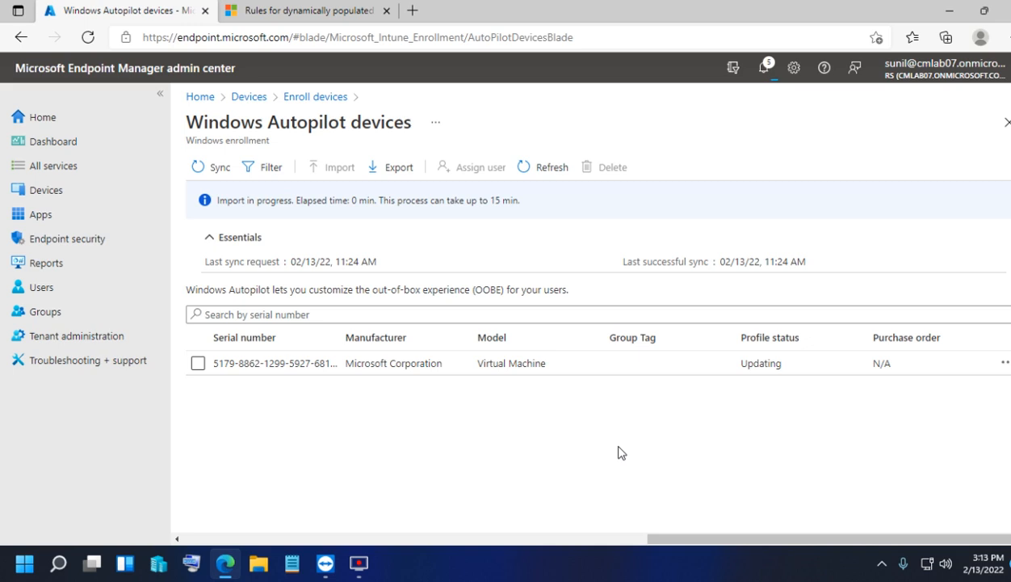
- Check import progress in notifications, refresh the list, and sync Autopilot devices at 3:13 PM
{"action": "left_click", "coordinate": [763, 68]}
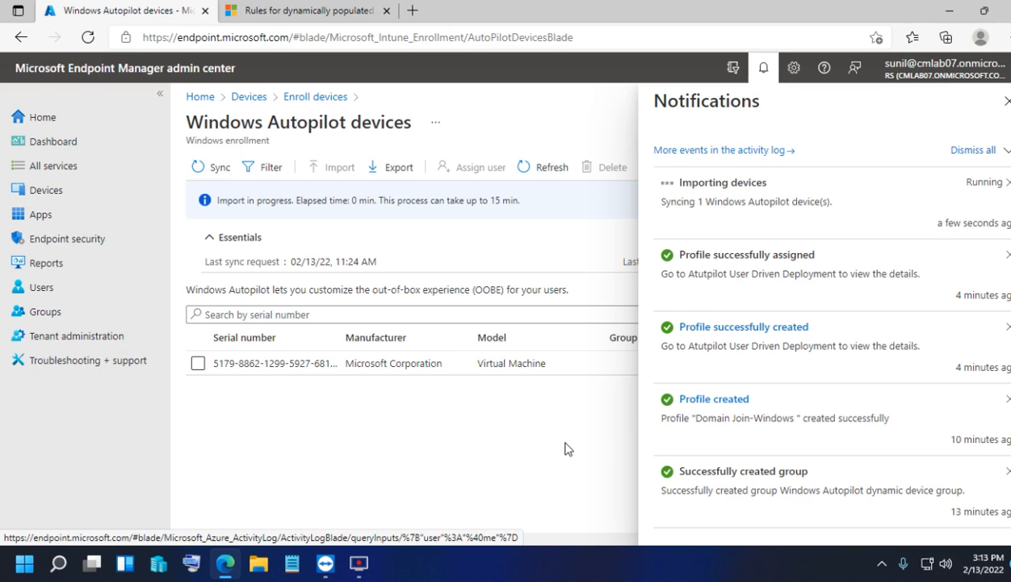
{"action": "left_click", "coordinate": [529, 169]}
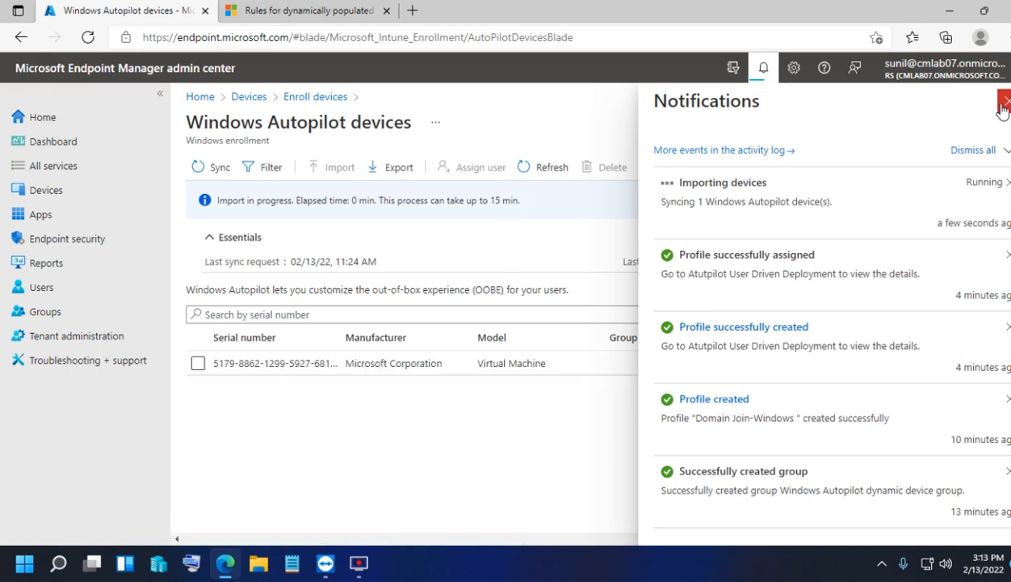
{"action": "left_click", "coordinate": [1001, 102]}
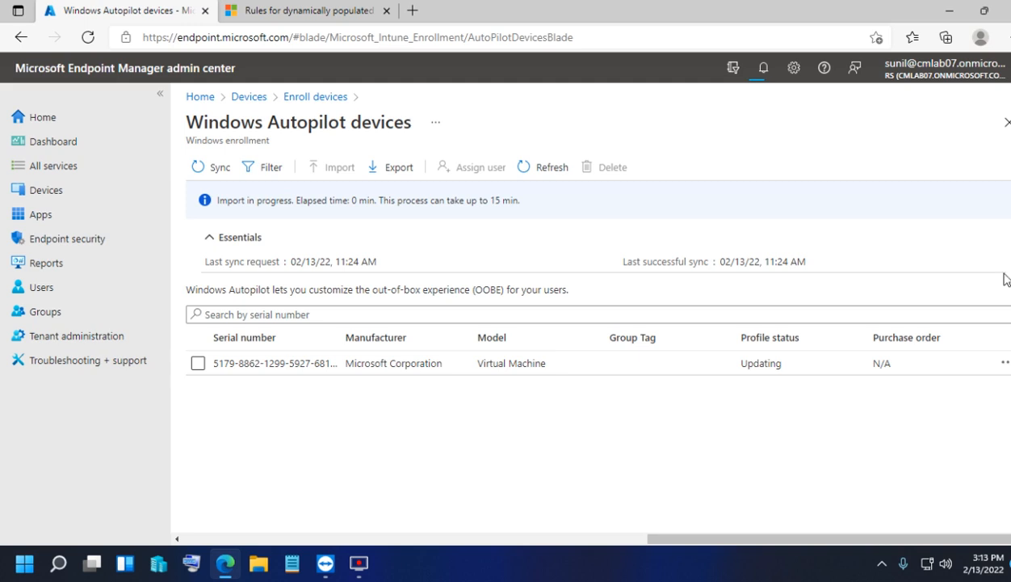
{"action": "left_click", "coordinate": [218, 169]}
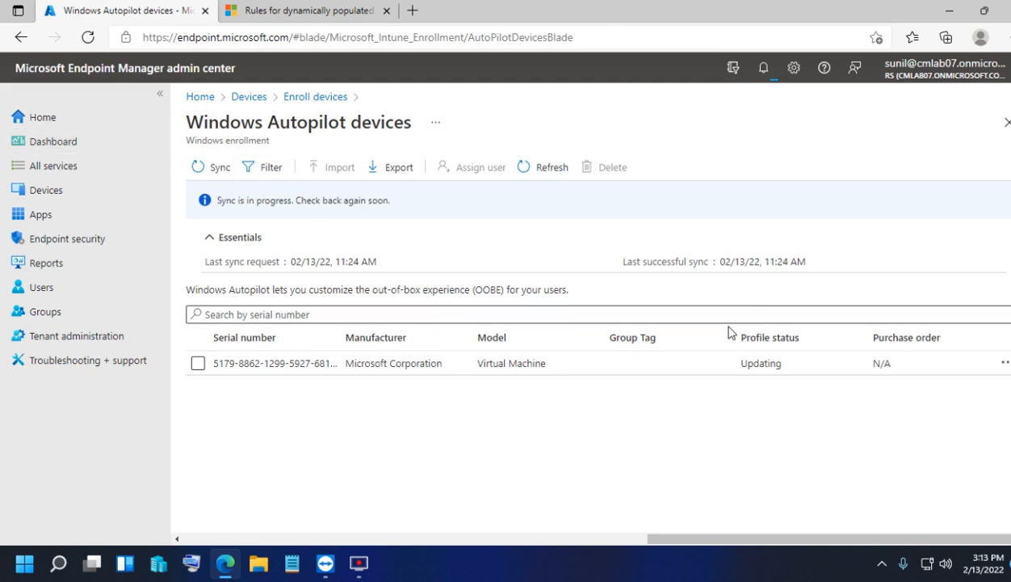
{"action": "left_click", "coordinate": [219, 168]}
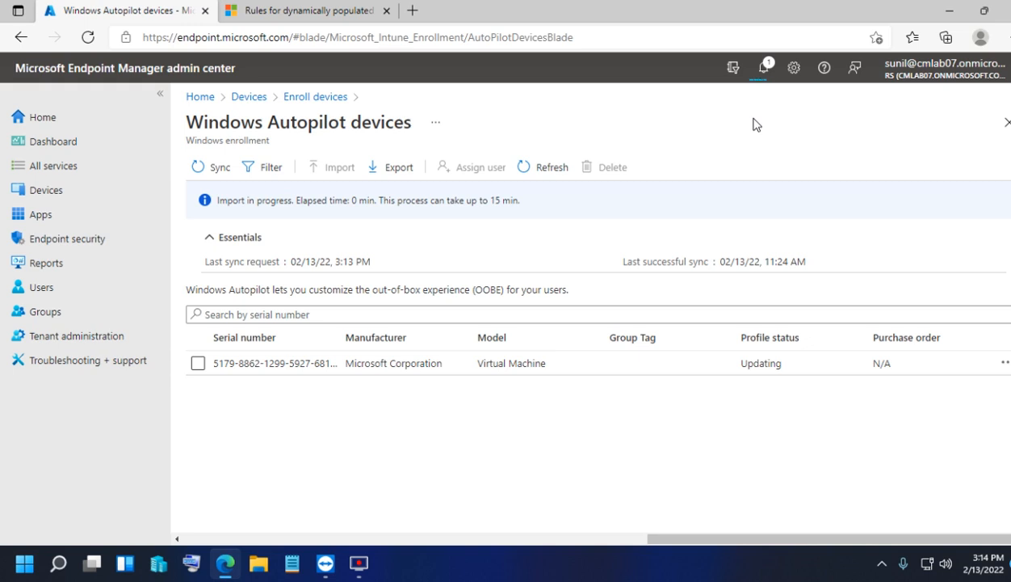
- Retry the Autopilot sync, which is refused as too recent, then return to the Devices overview
{"action": "left_click", "coordinate": [214, 167]}
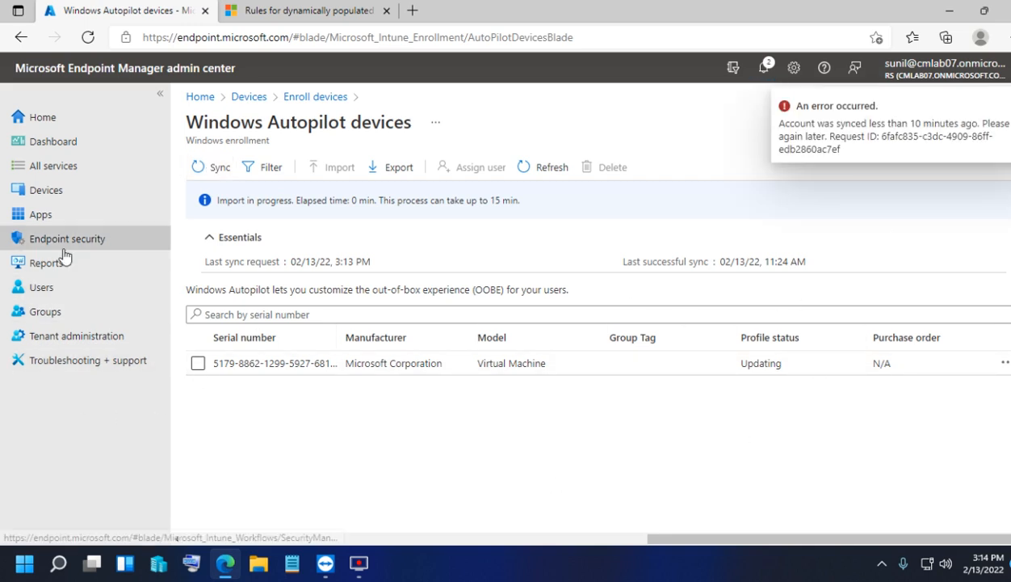
{"action": "left_click", "coordinate": [64, 192]}
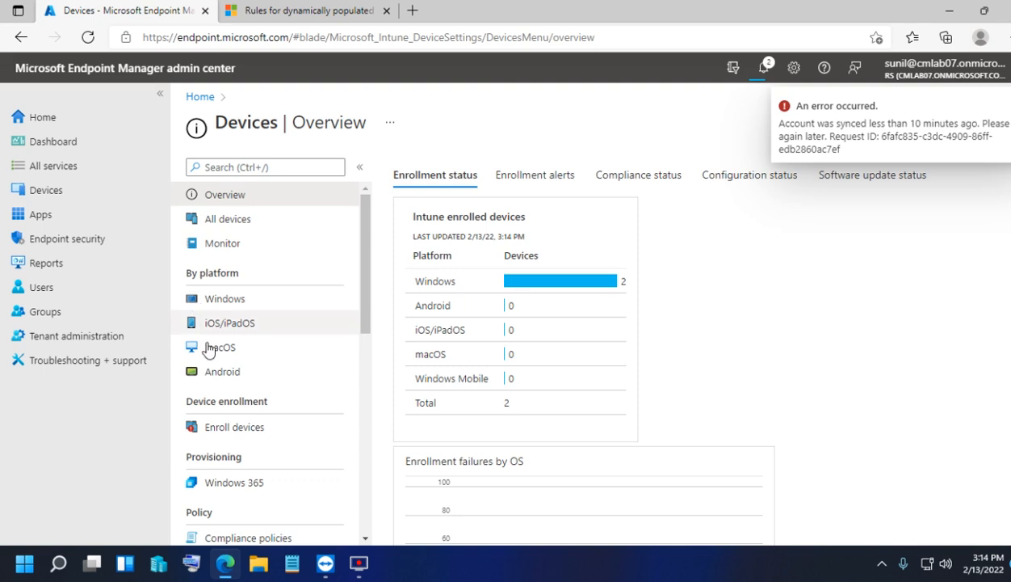
{"action": "scroll", "coordinate": [185, 267], "scroll_direction": "down", "scroll_amount": 10}
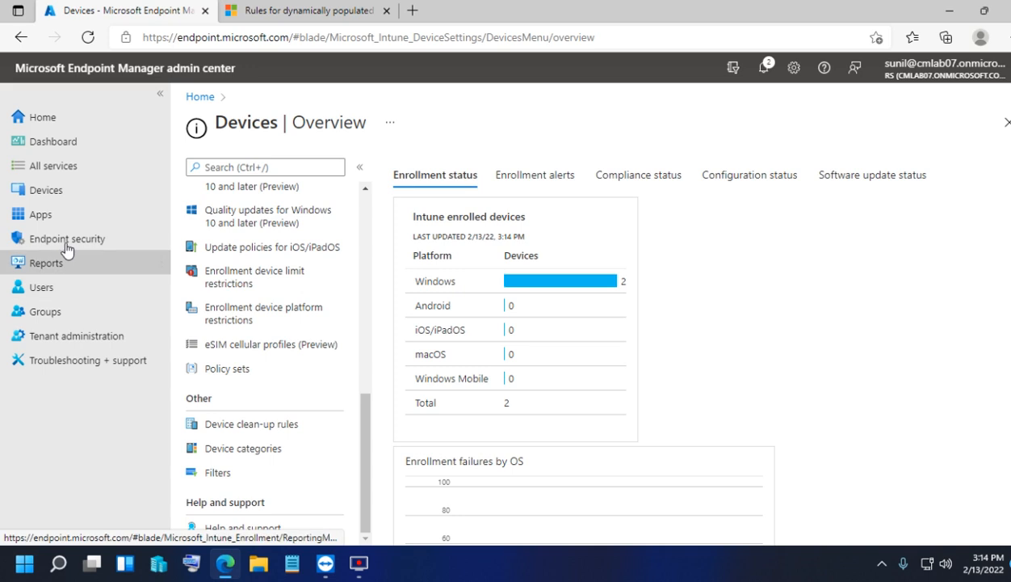
{"action": "left_click", "coordinate": [62, 196]}
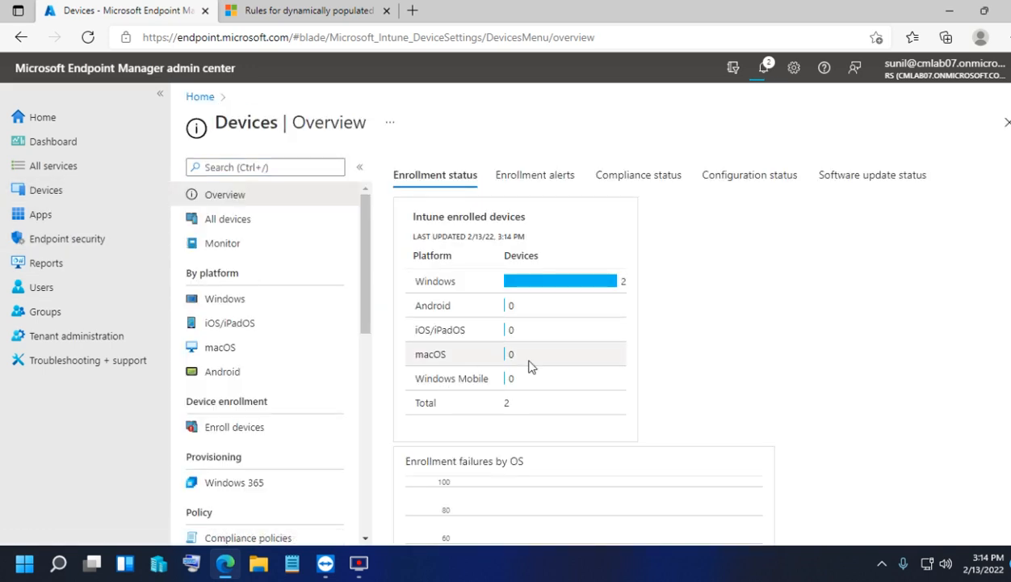